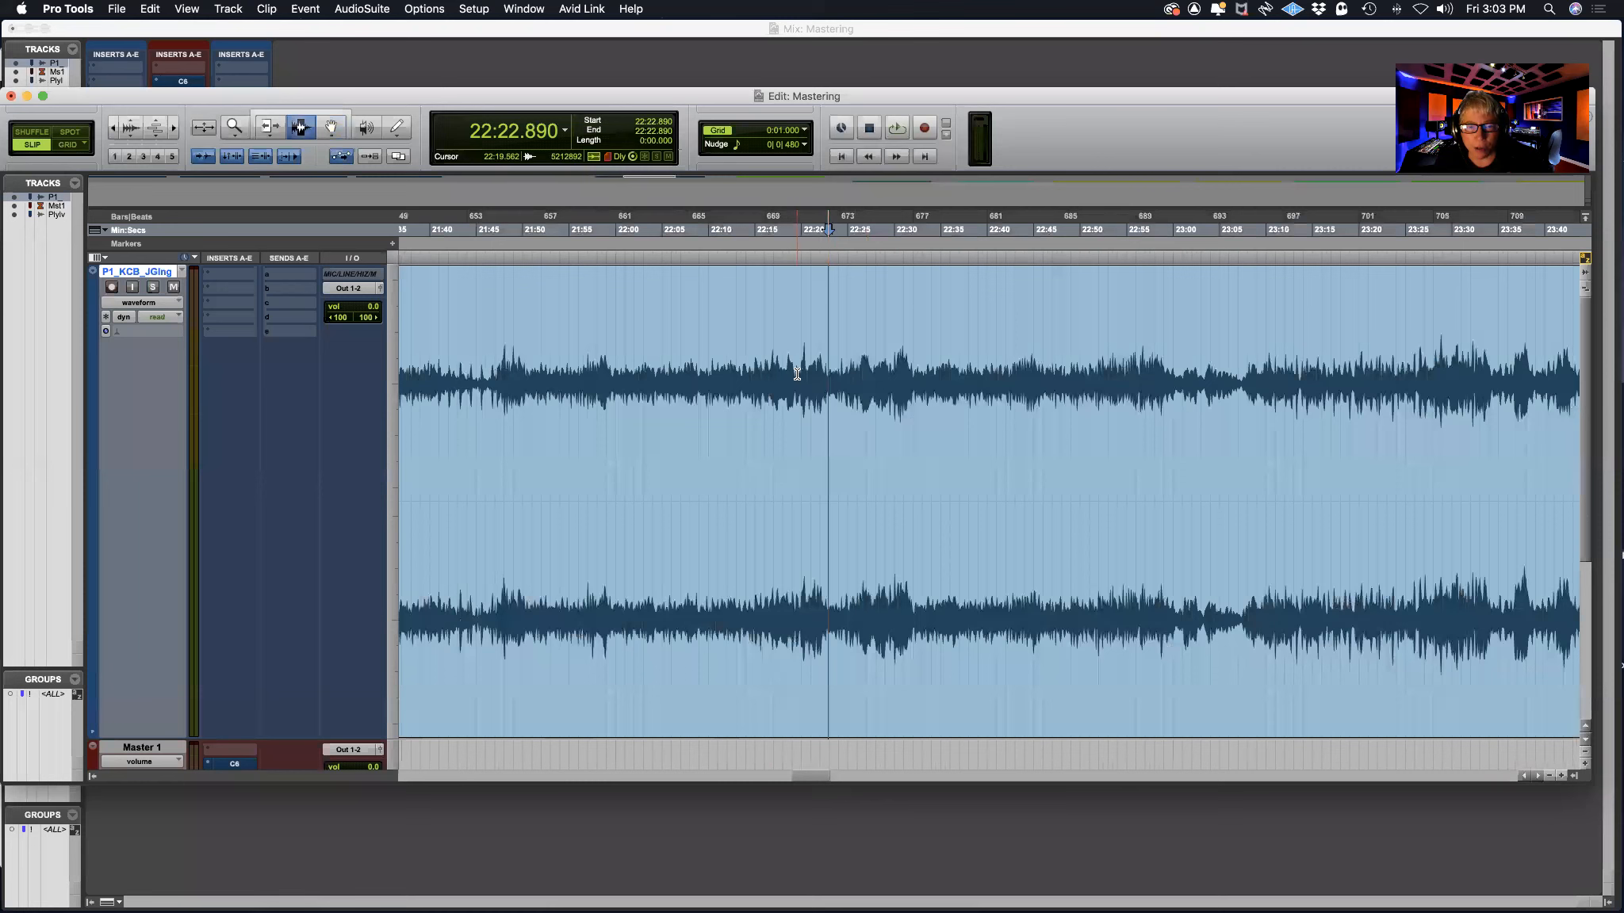
Step: Examine the waveform peaks around 22:20 on the audio track, from the single peak to the surrounding 22:08–22:32 passage
key(t)
key(t)
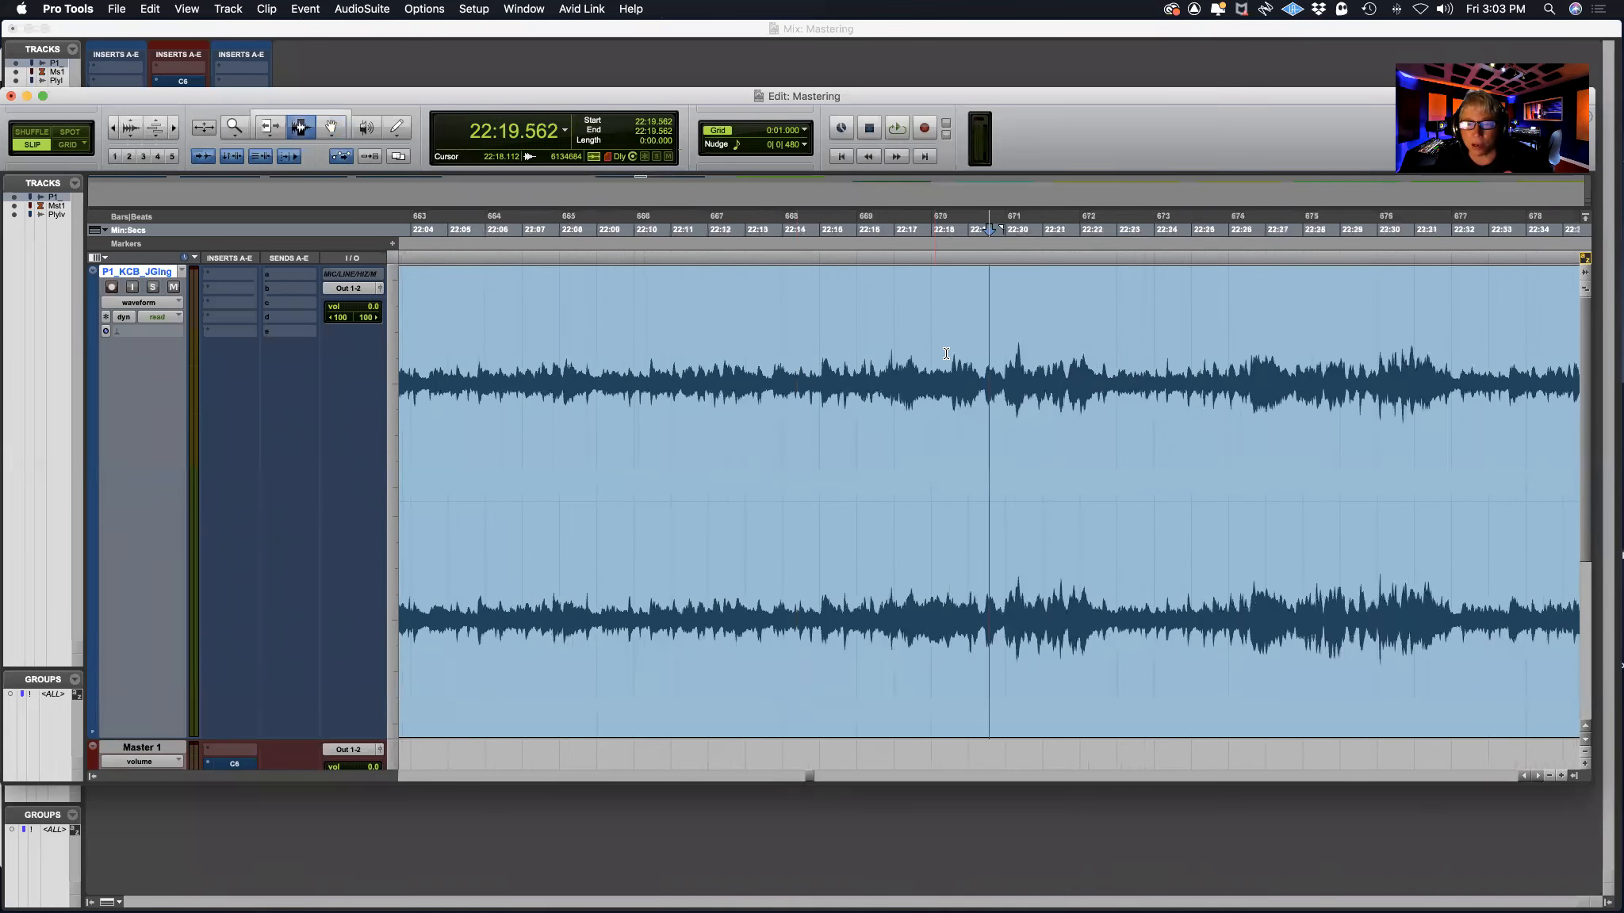
drag(1009, 360, 1025, 362)
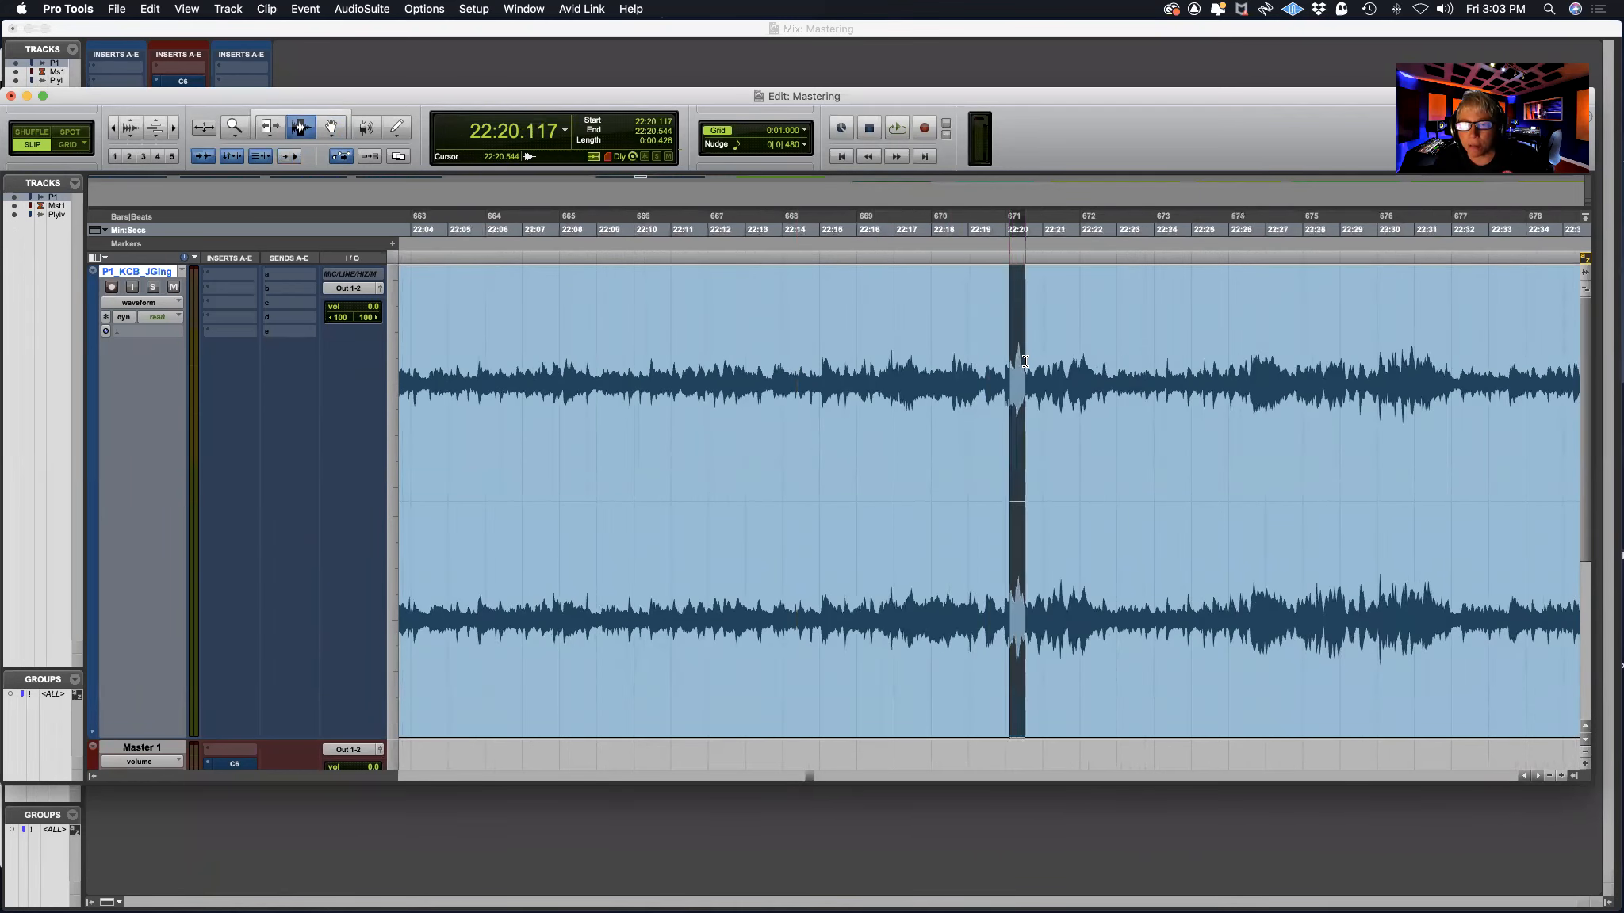
click(1144, 368)
drag(1464, 365, 563, 353)
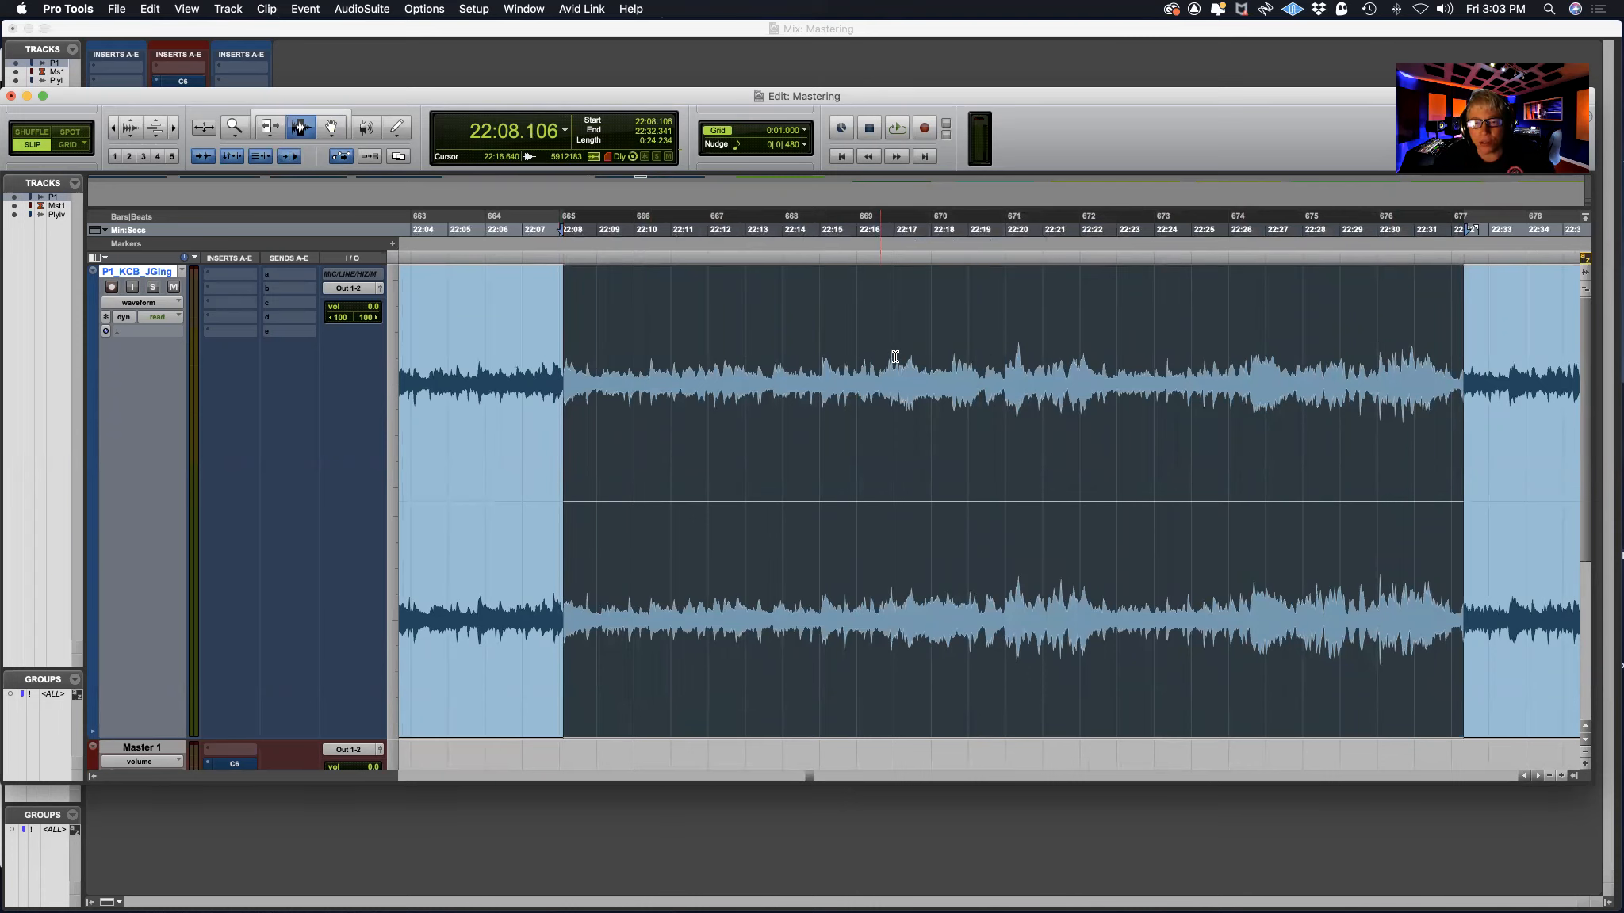
click(1012, 368)
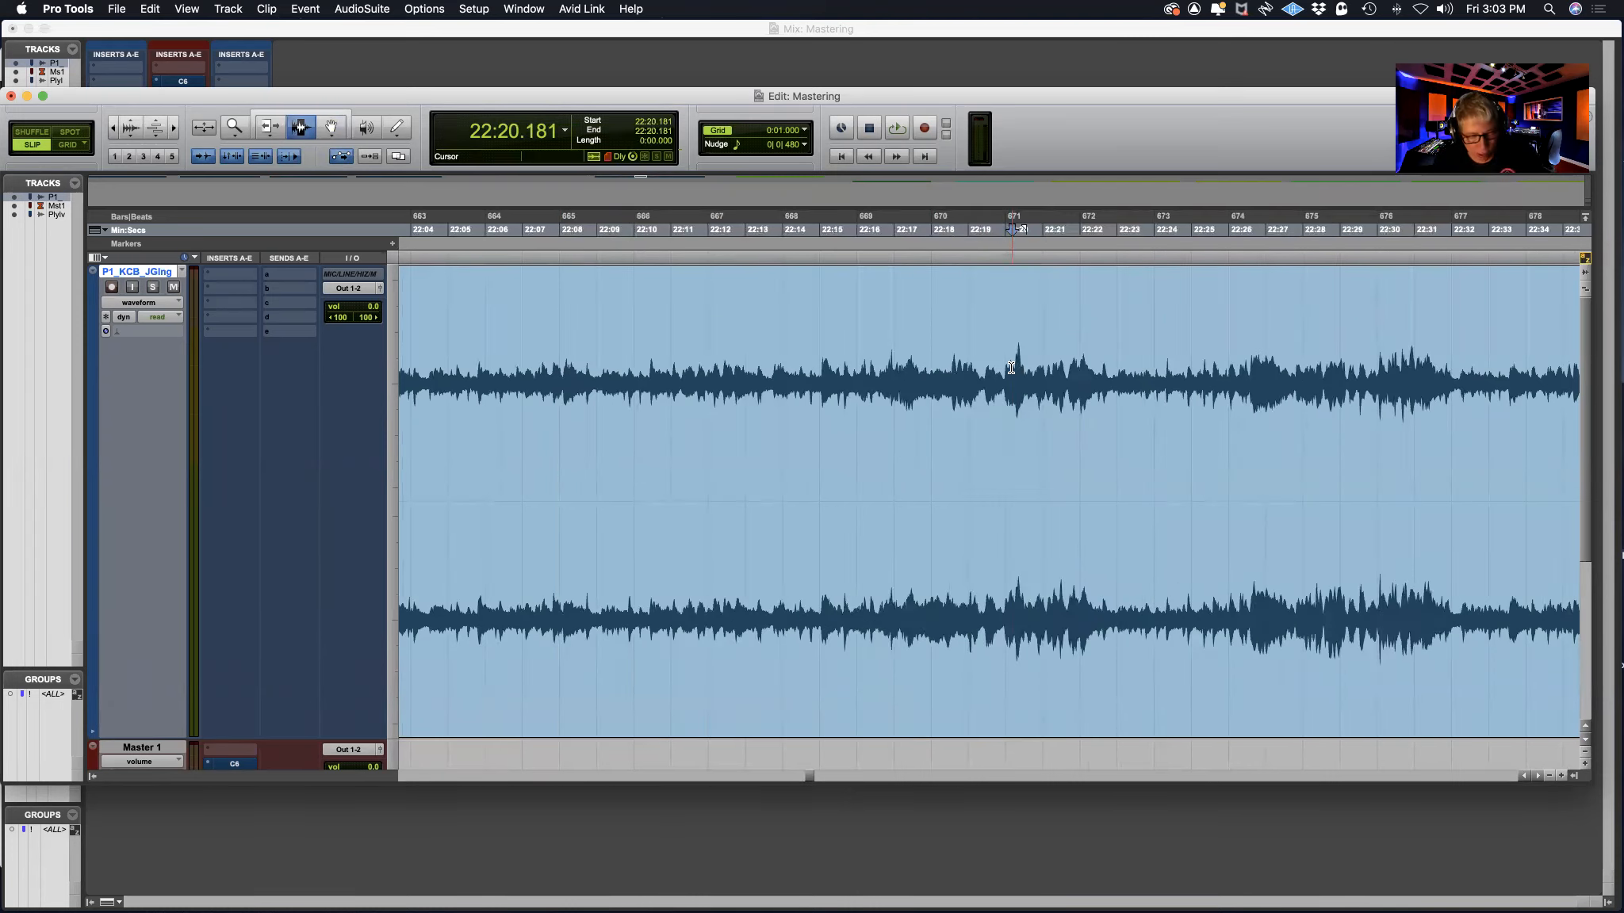
key(super+bracketright)
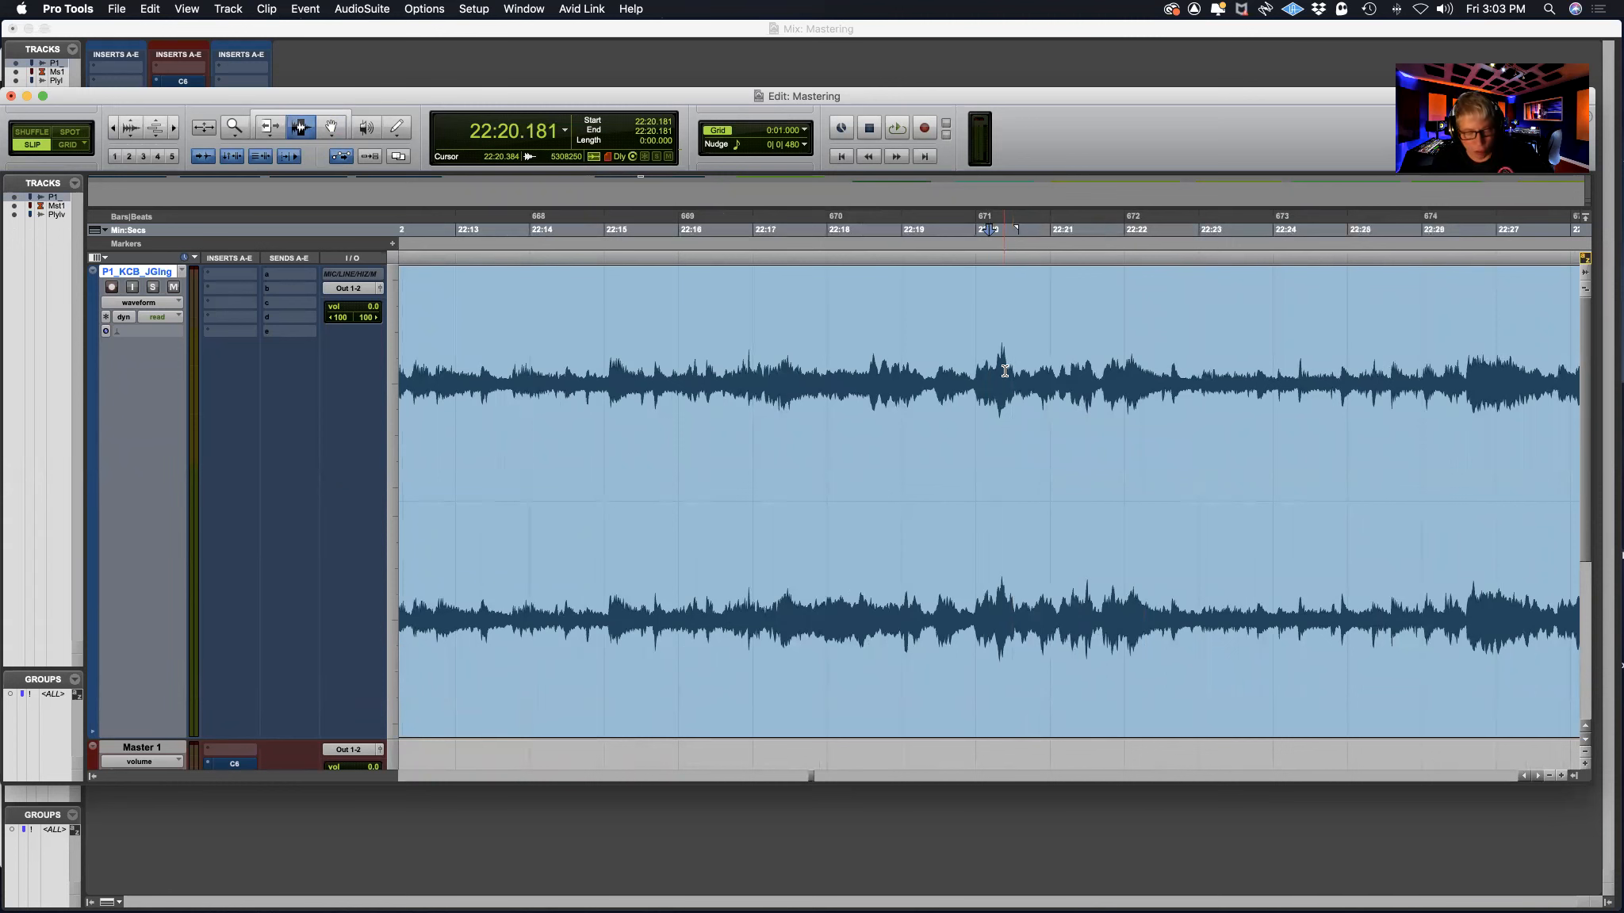
key(super+bracketleft)
key(super+bracketleft)
key(super+bracketleft)
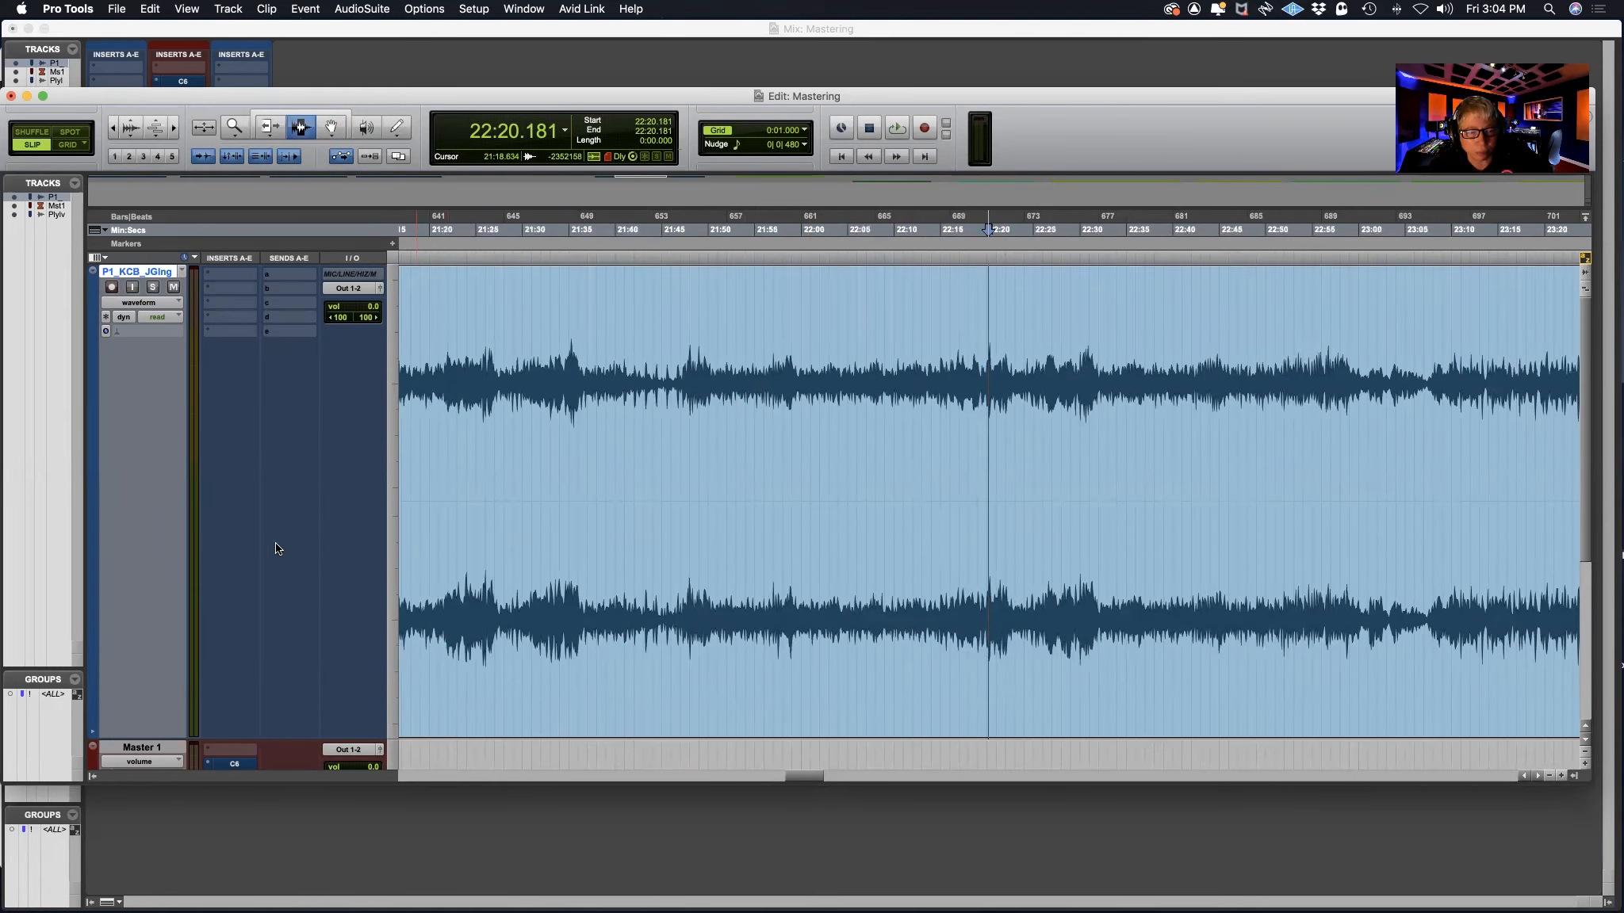
scroll(277, 549, down, 5)
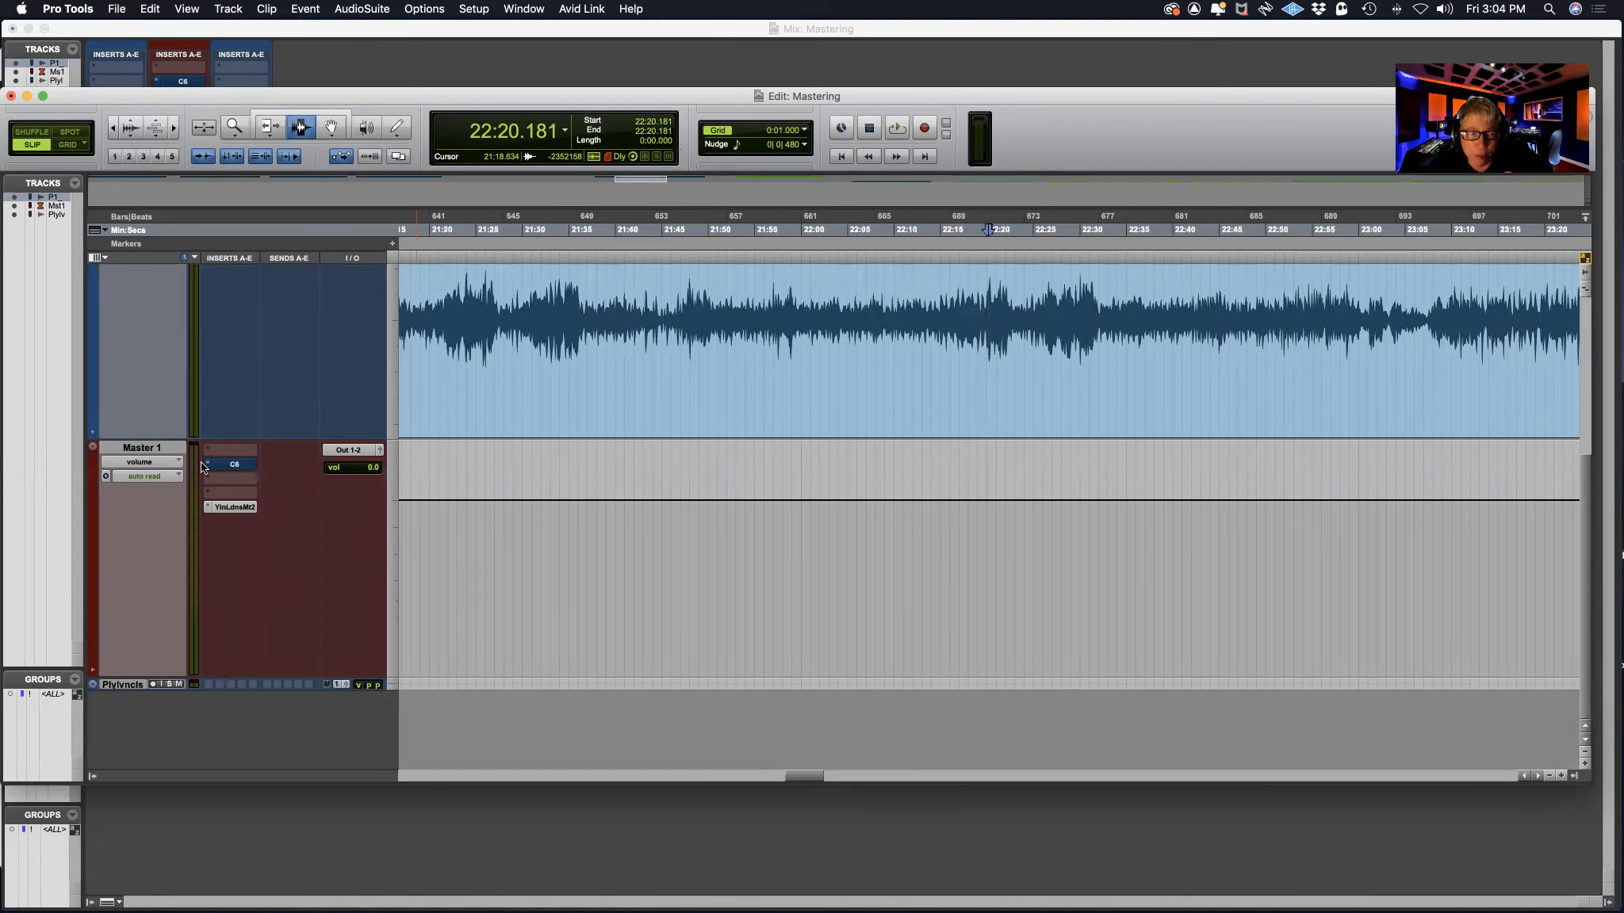
scroll(203, 467, up, 5)
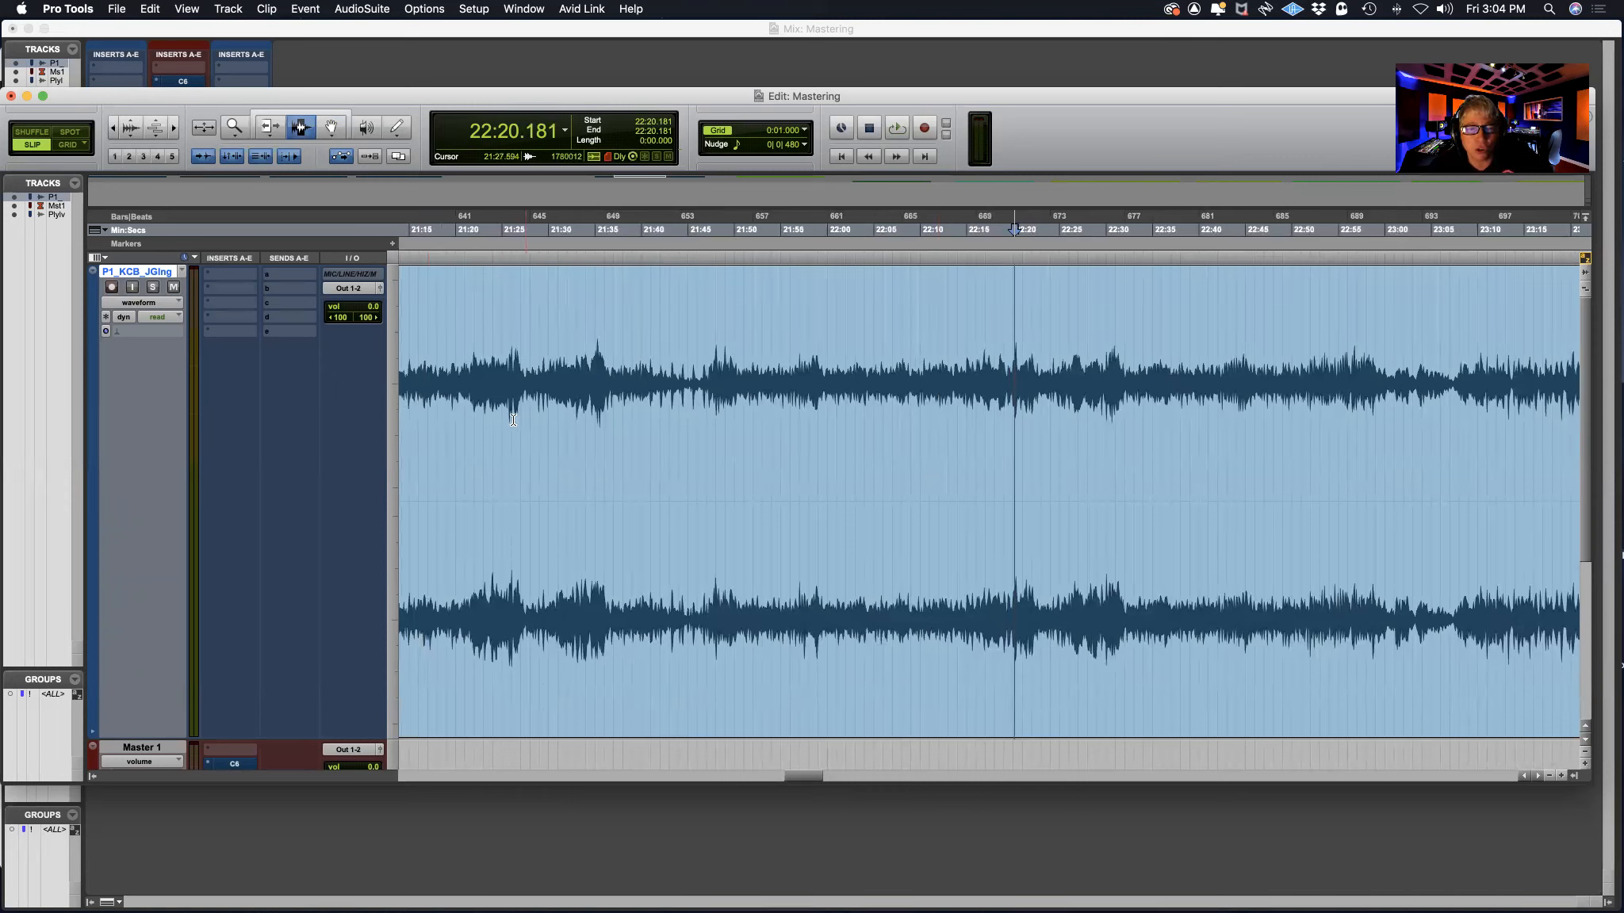
scroll(554, 397, down, 5)
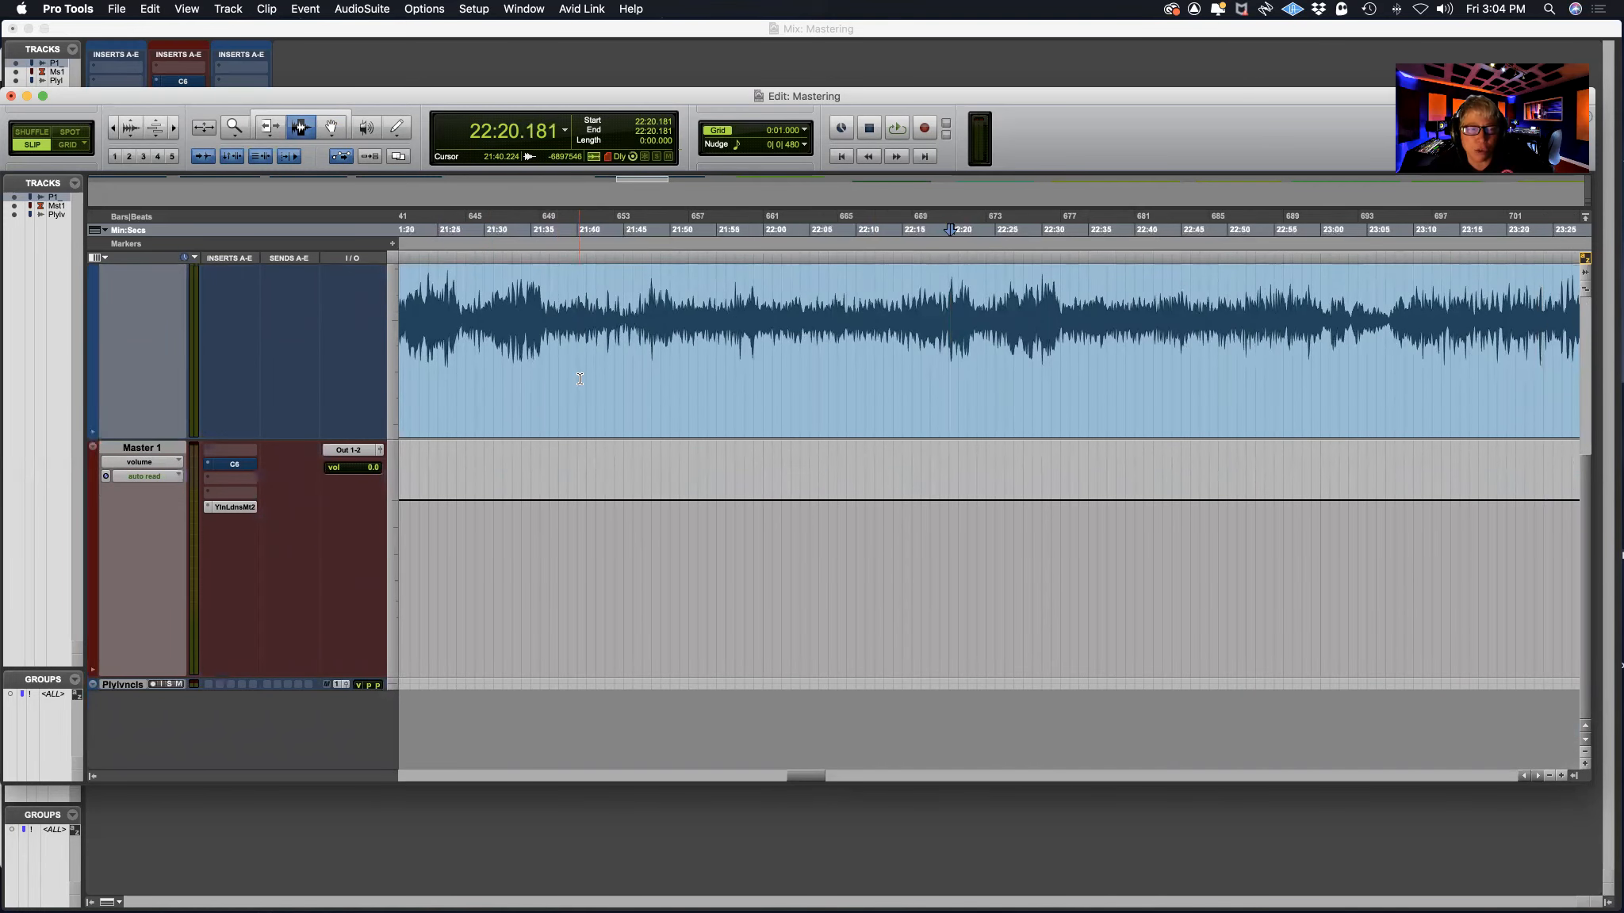
scroll(580, 379, up, 5)
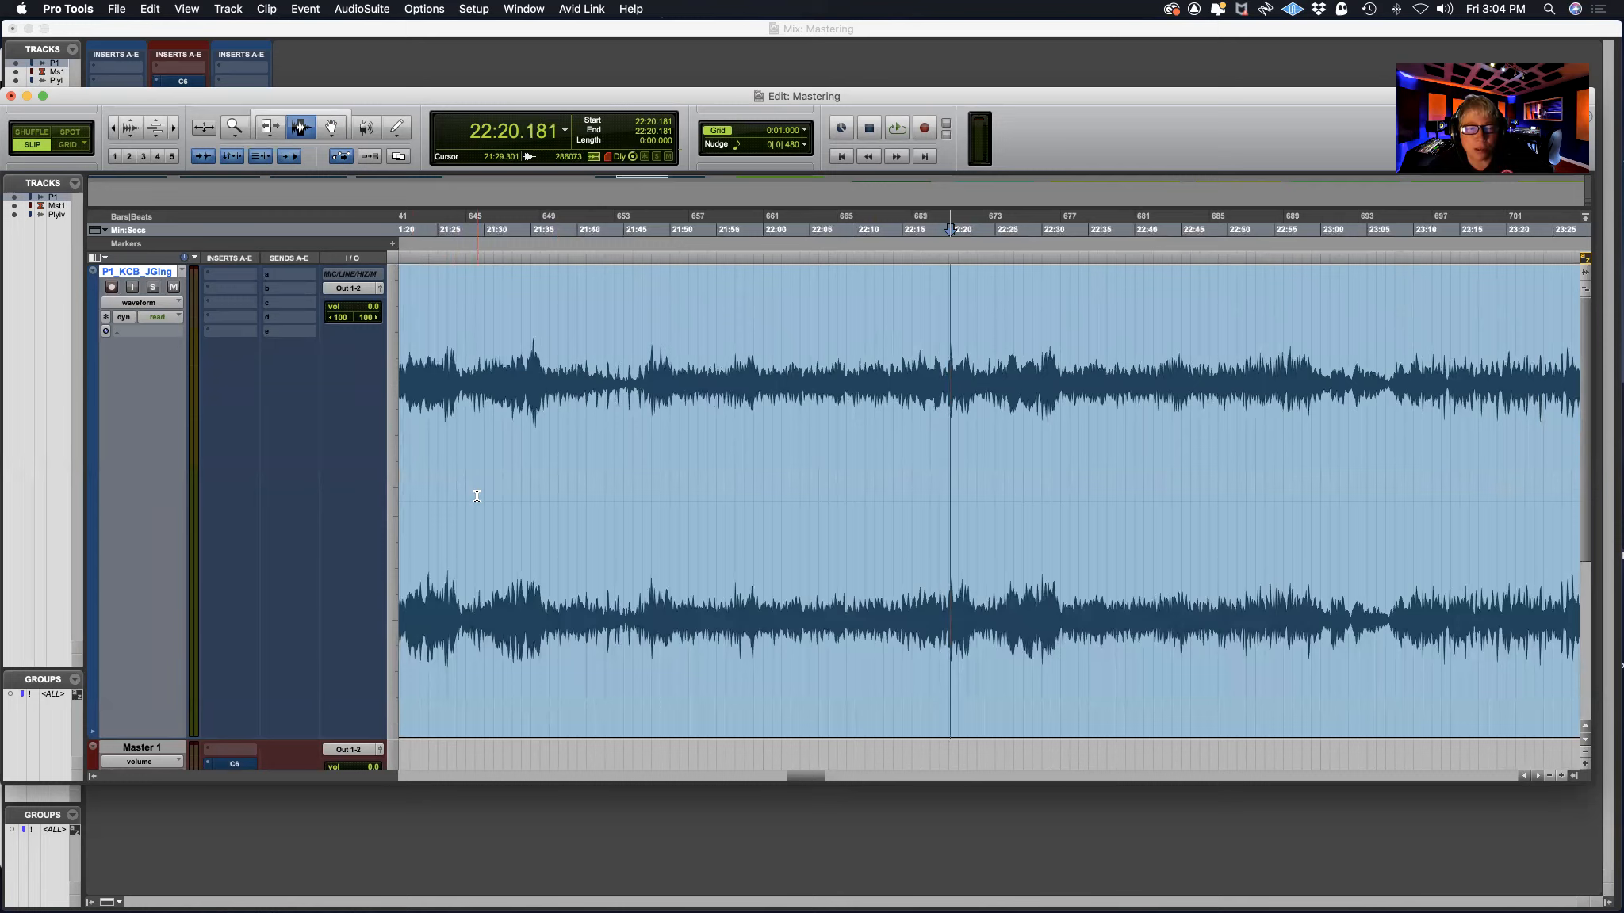
Step: Open the Youlean Loudness Meter 2 inserted on the Master 1 track and shift its window off the insert list
scroll(477, 497, down, 5)
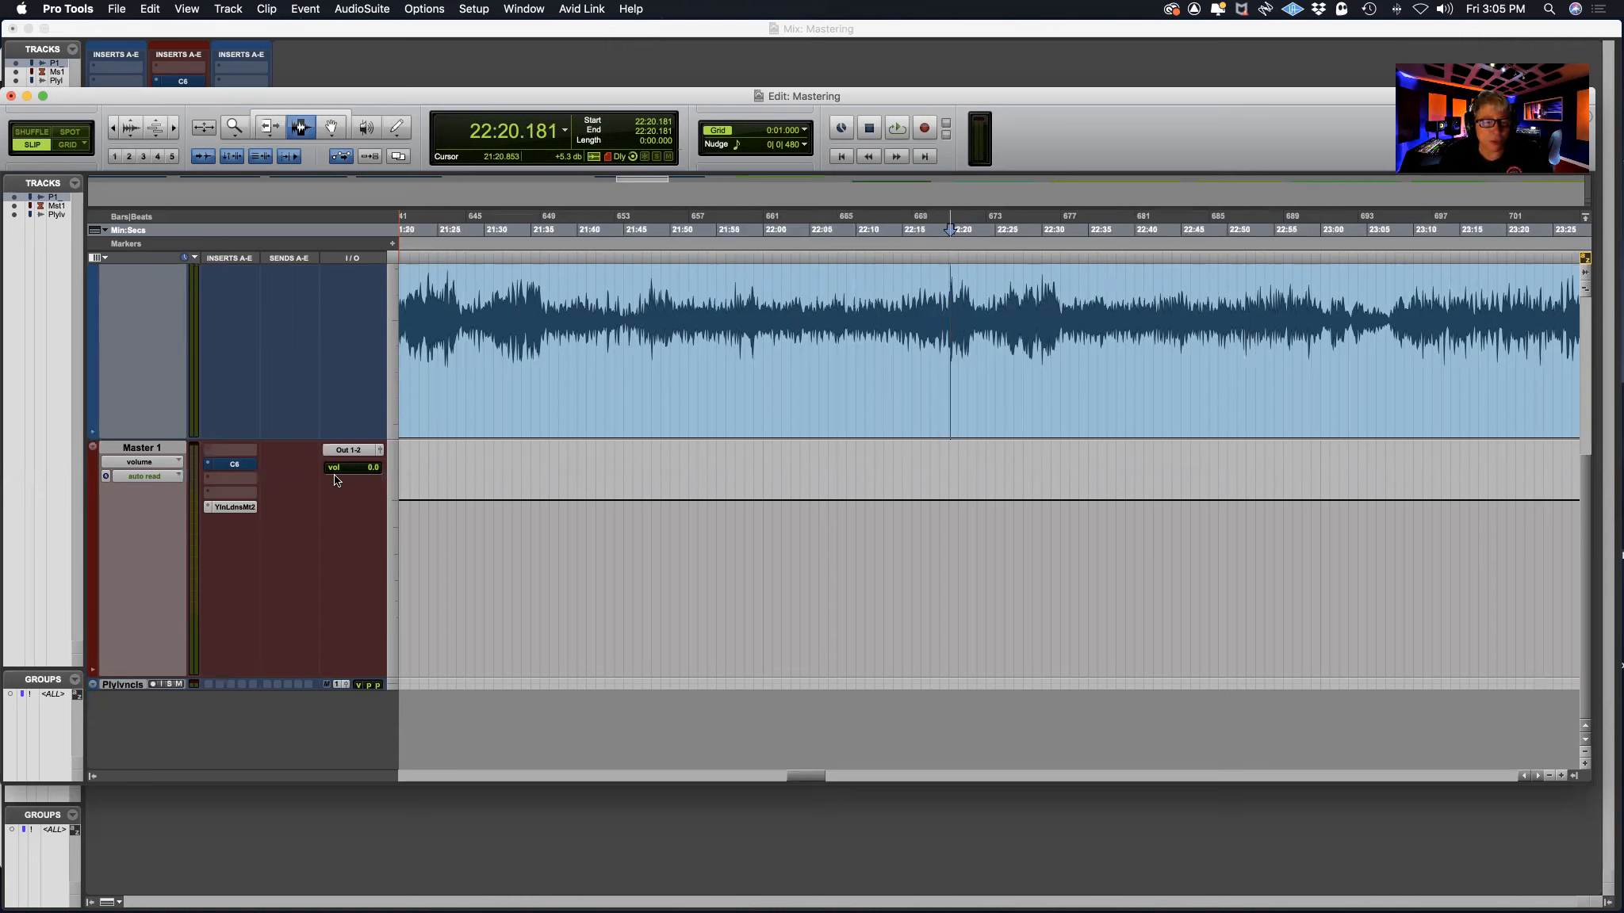
click(230, 508)
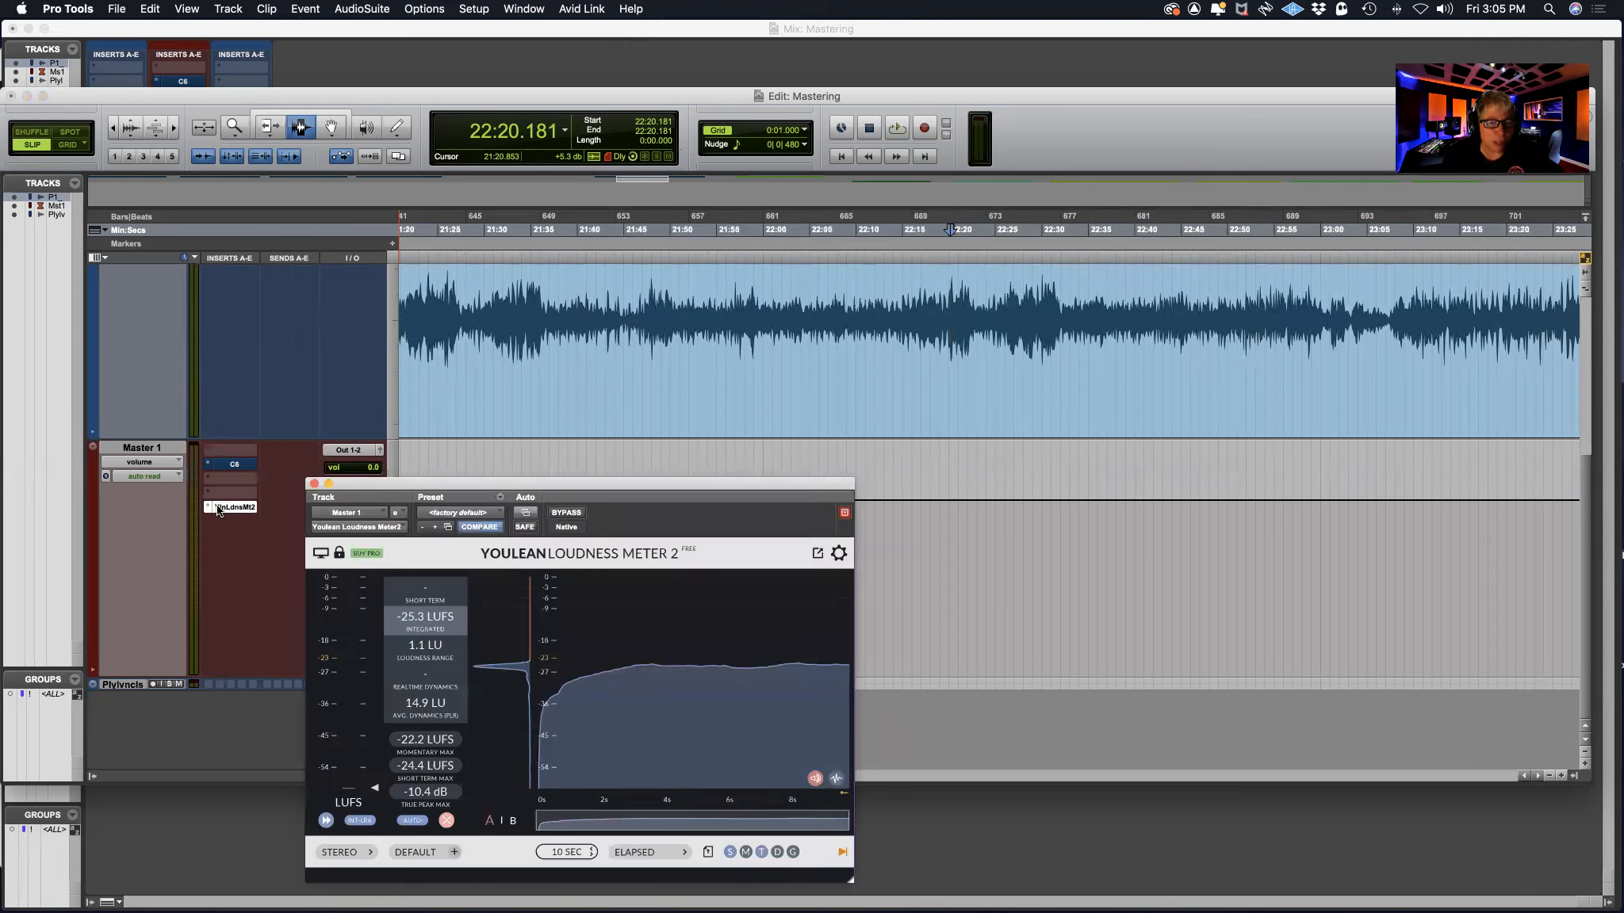
drag(438, 489, 392, 445)
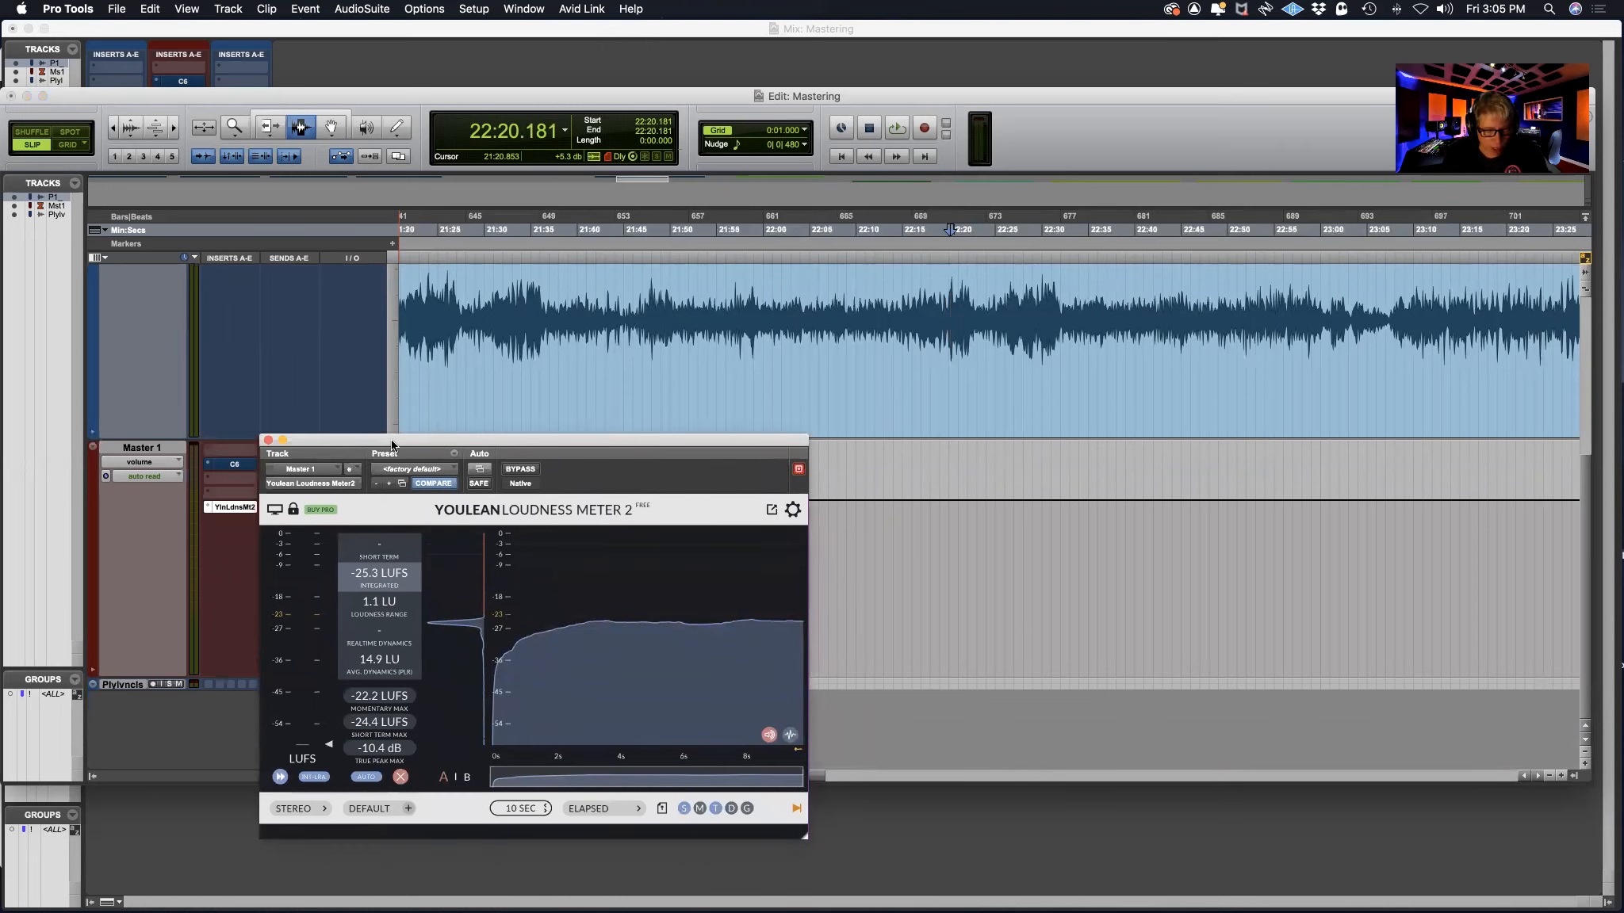
Step: Play the track from about 20:49 to measure its loudness, resetting the meter's true peak maximum during playback
key(r)
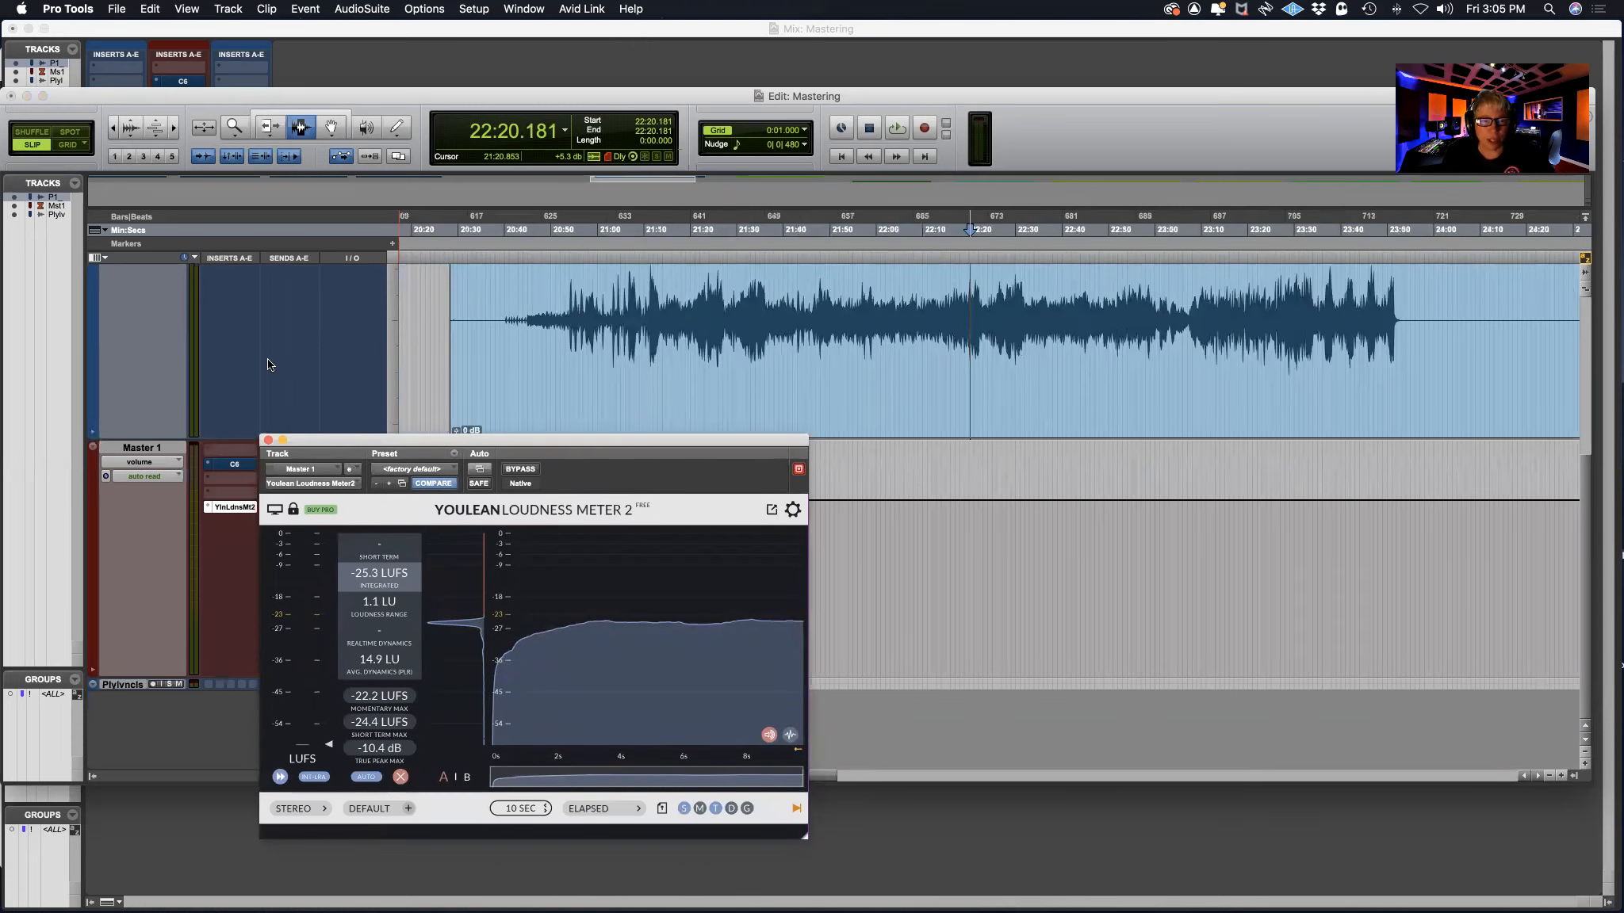
click(550, 314)
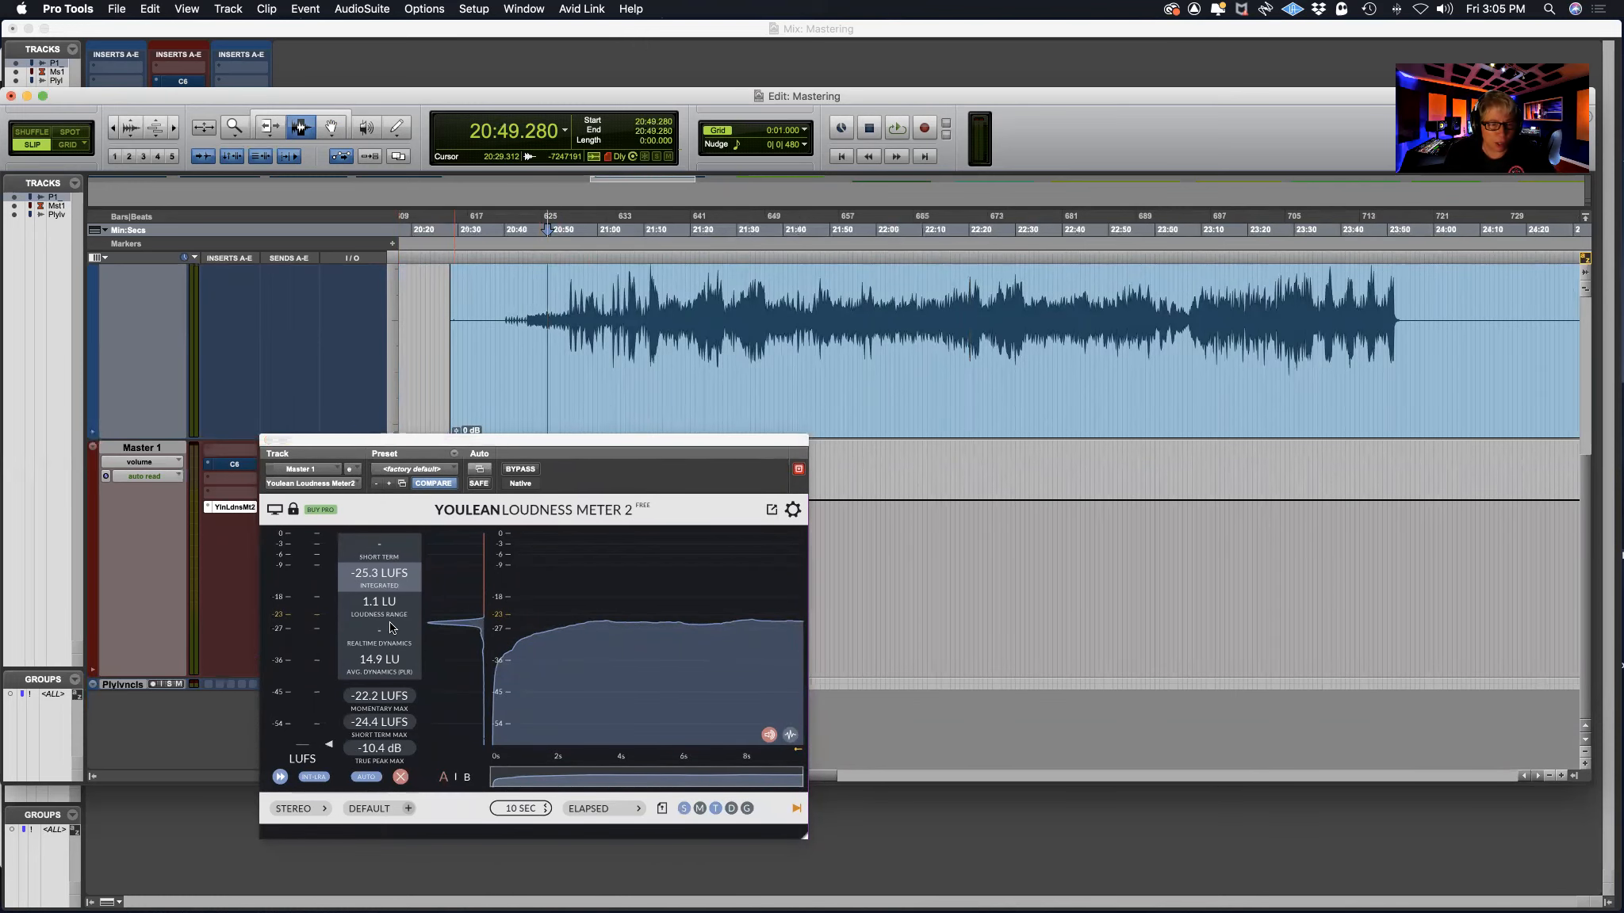
key(space)
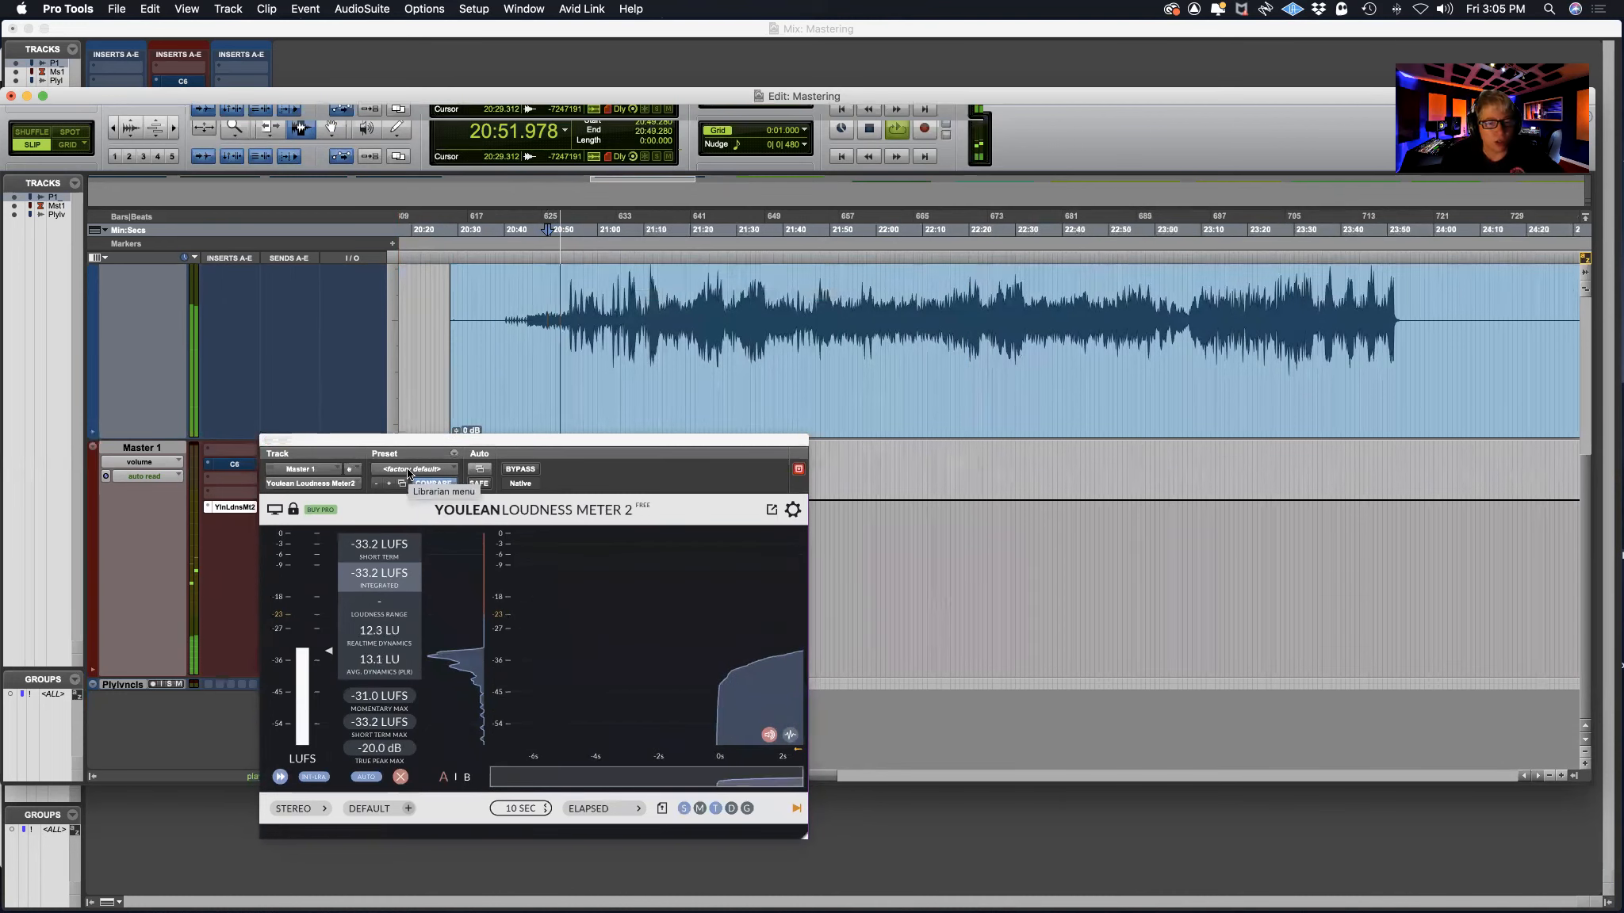
drag(408, 441, 303, 371)
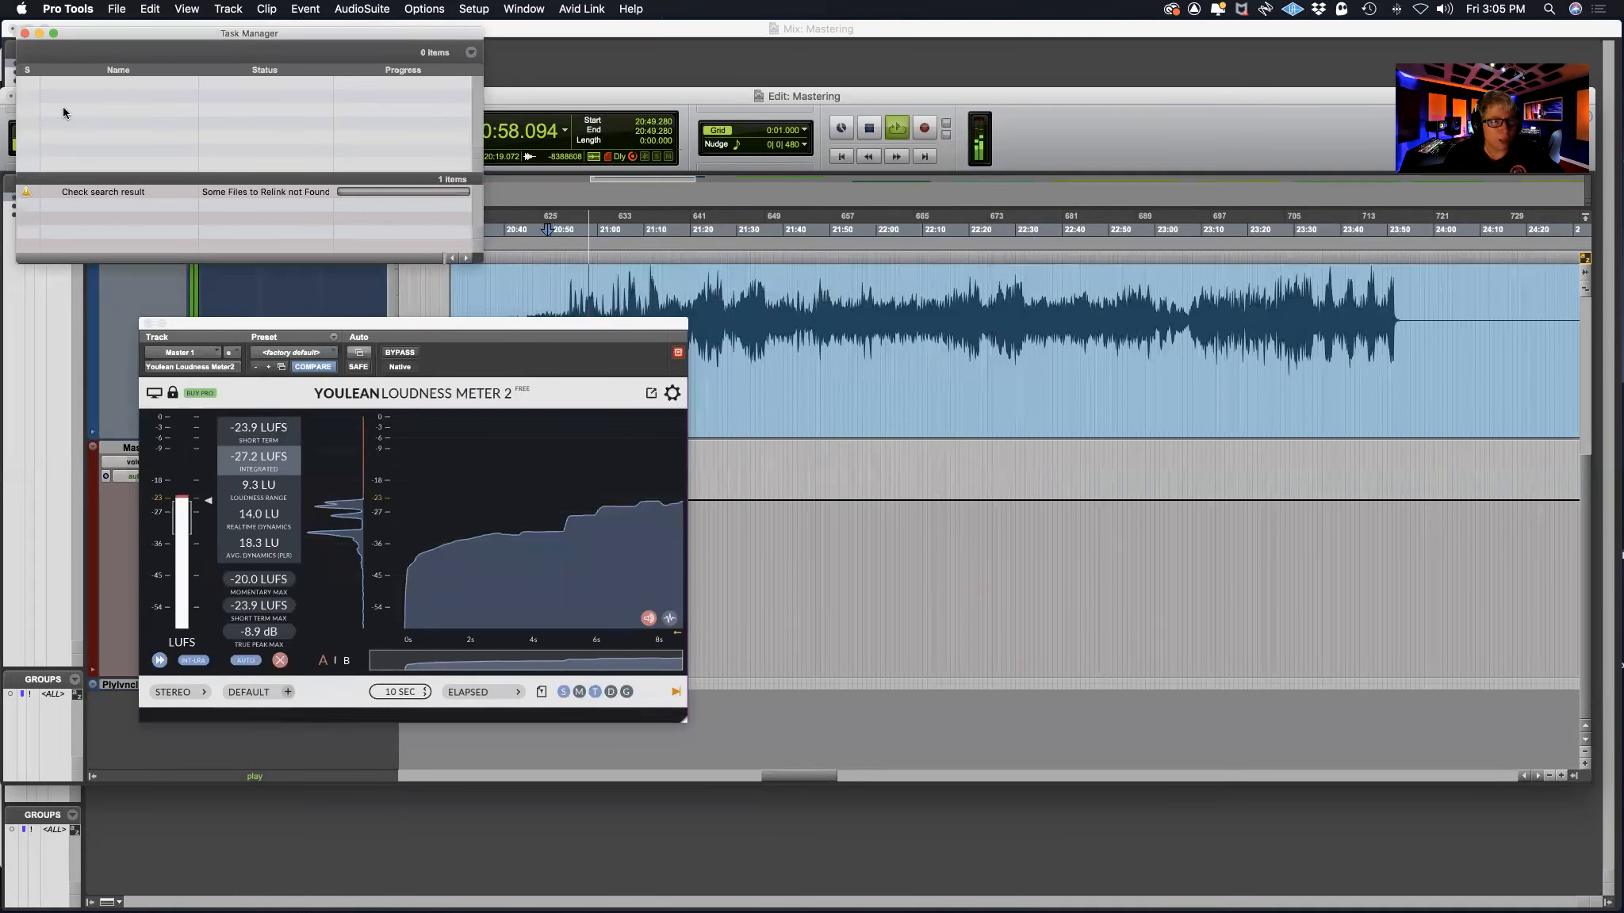
click(25, 33)
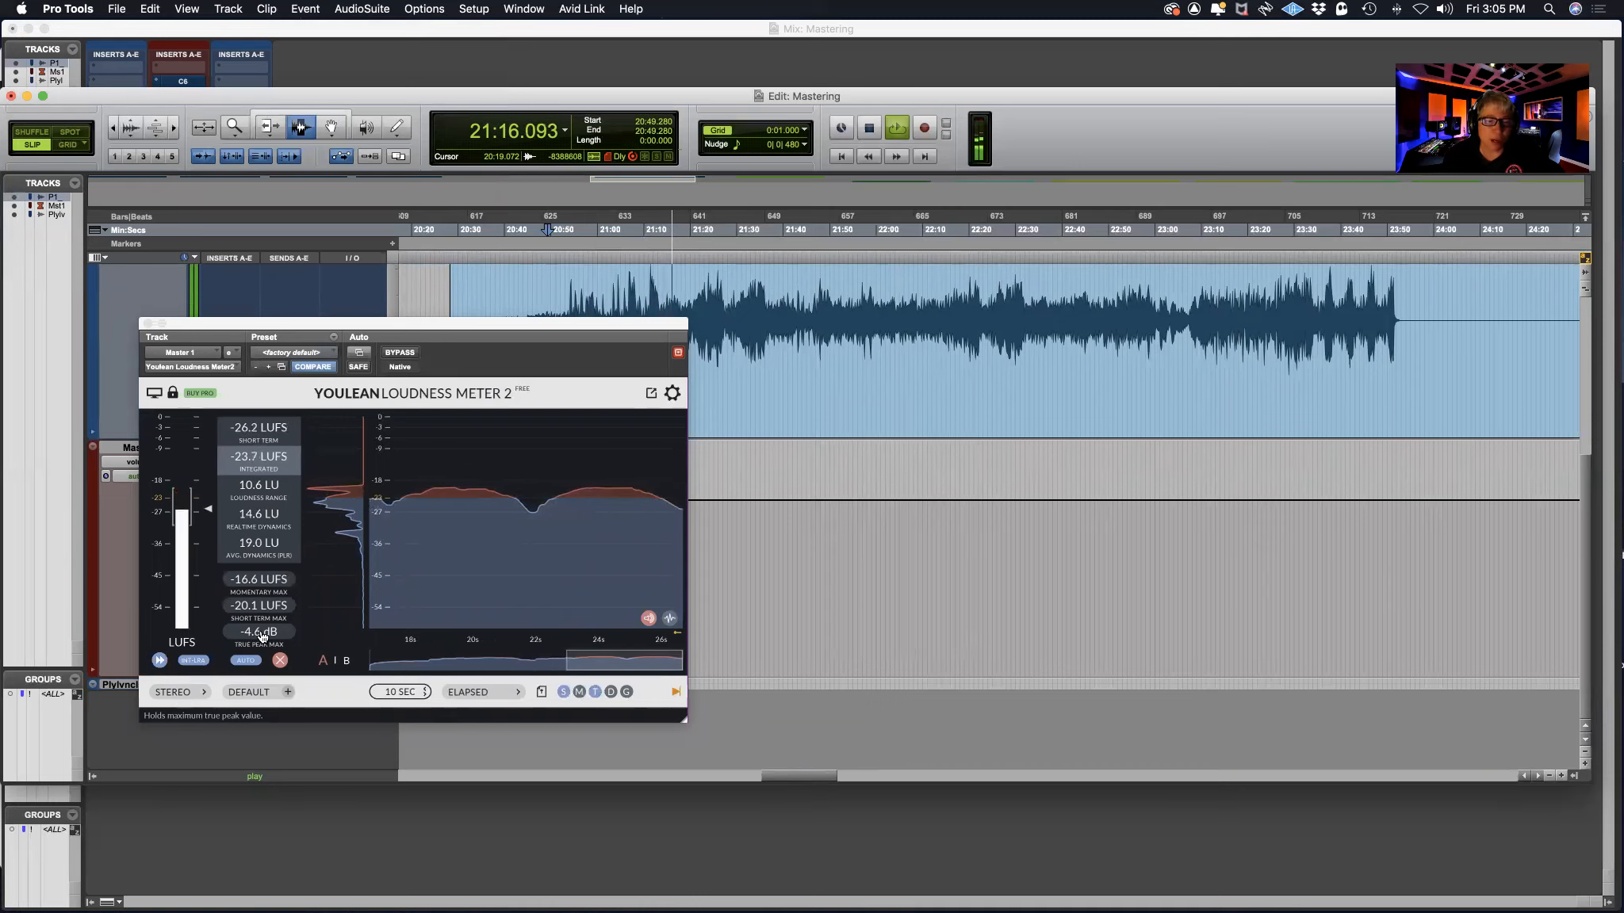
click(270, 641)
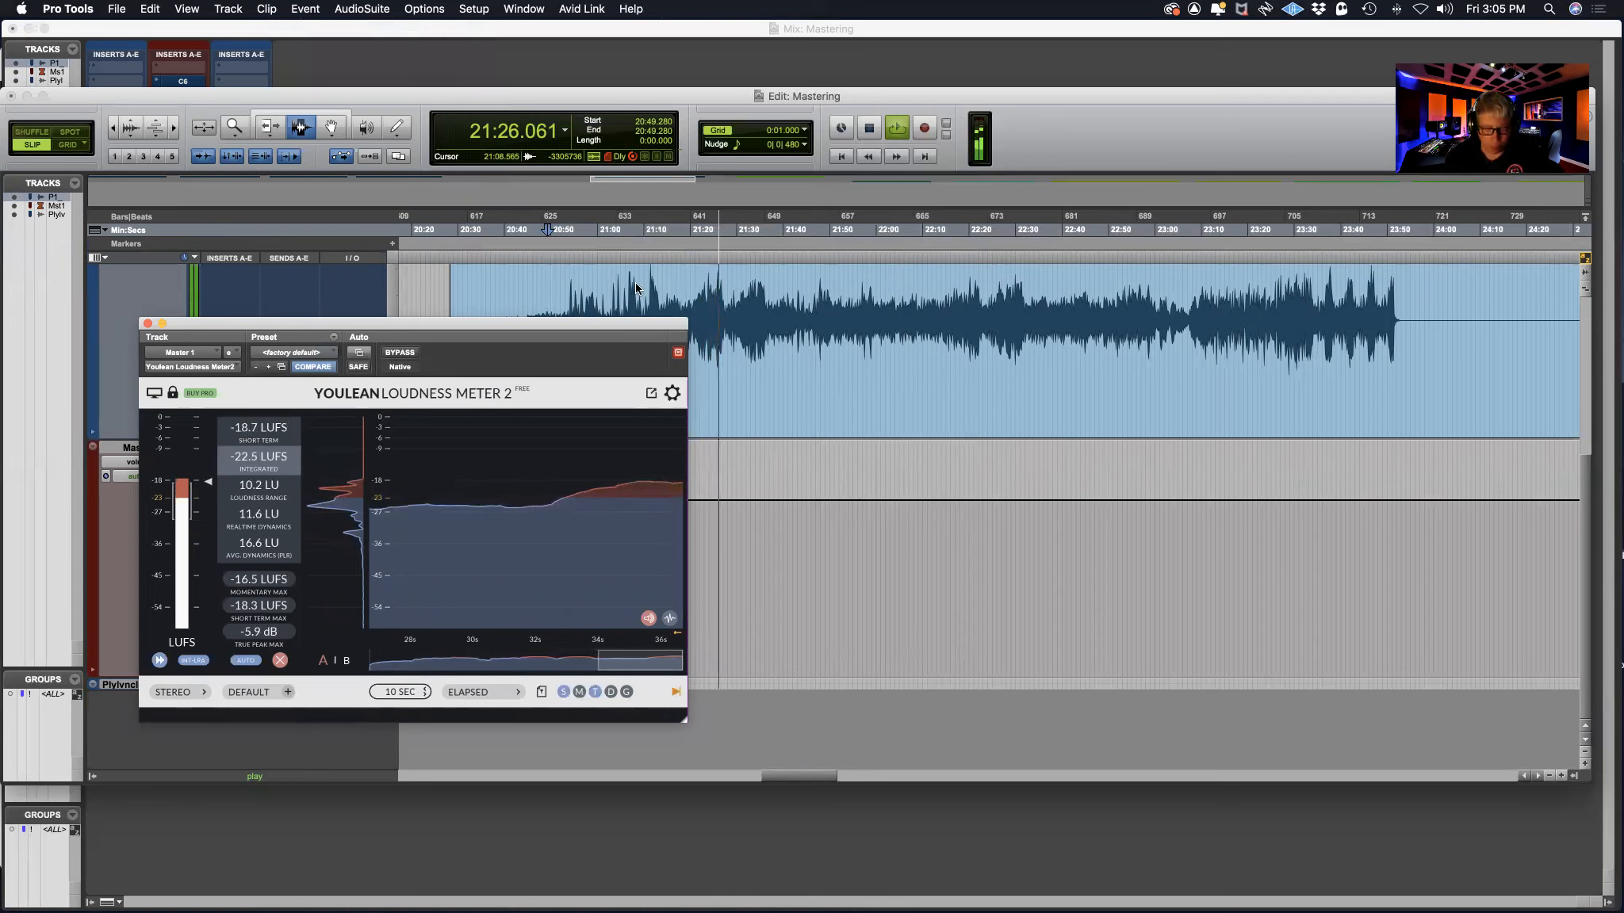
key(space)
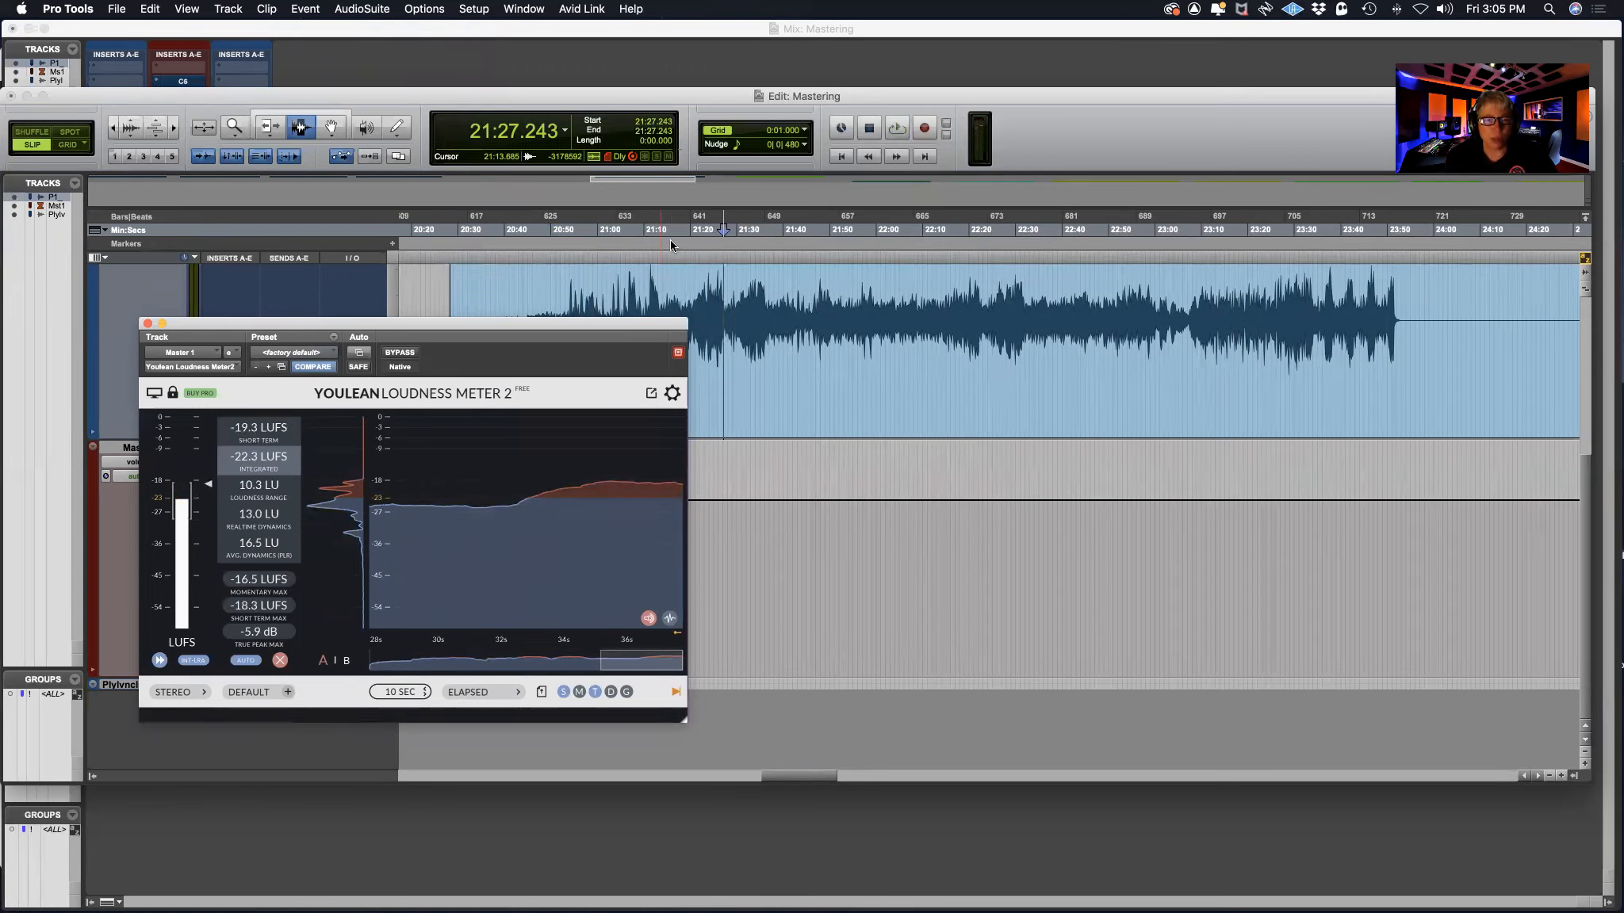
Step: Move the loudness meter clear of the waveform's opening and measure the true peak from about 21:05
click(644, 277)
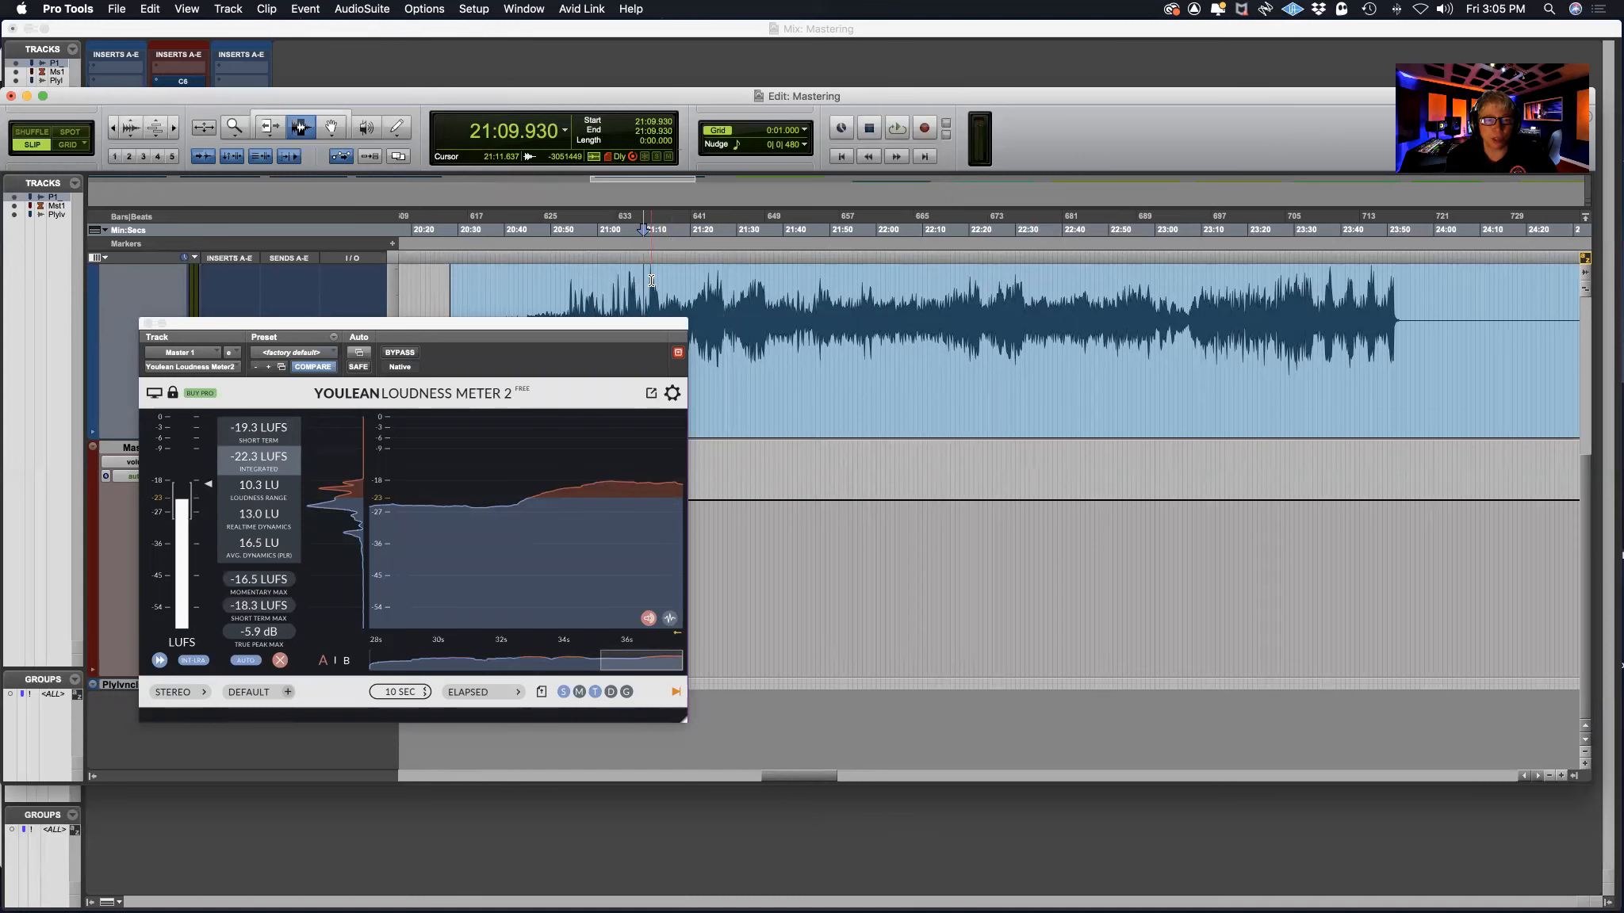
scroll(651, 282, up, 5)
drag(678, 321, 1524, 307)
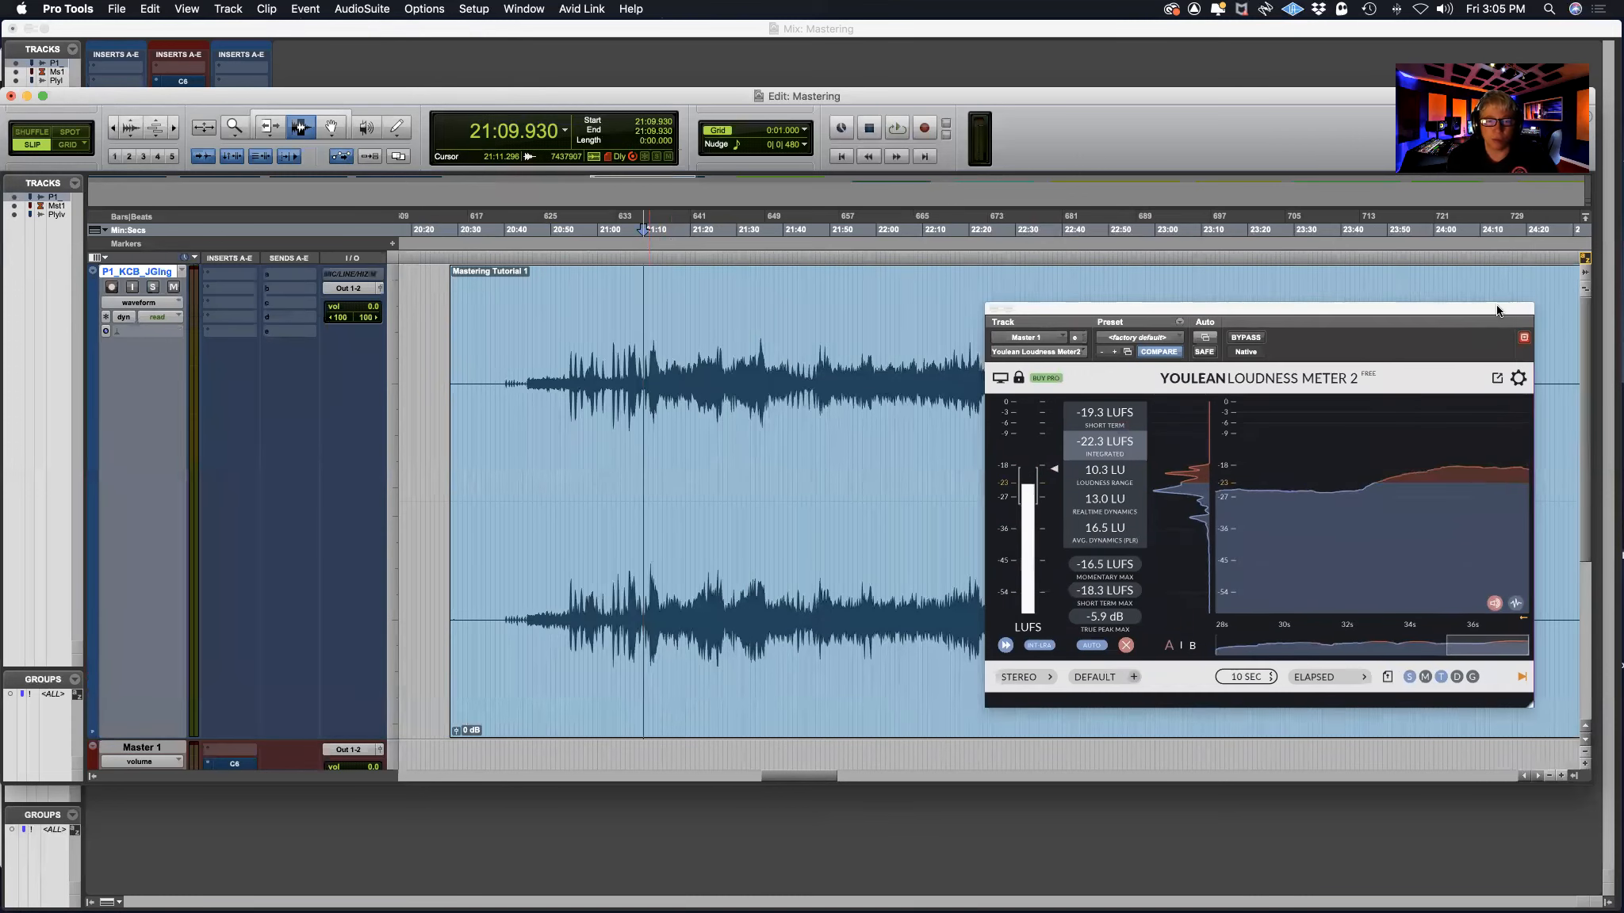
click(623, 357)
key(space)
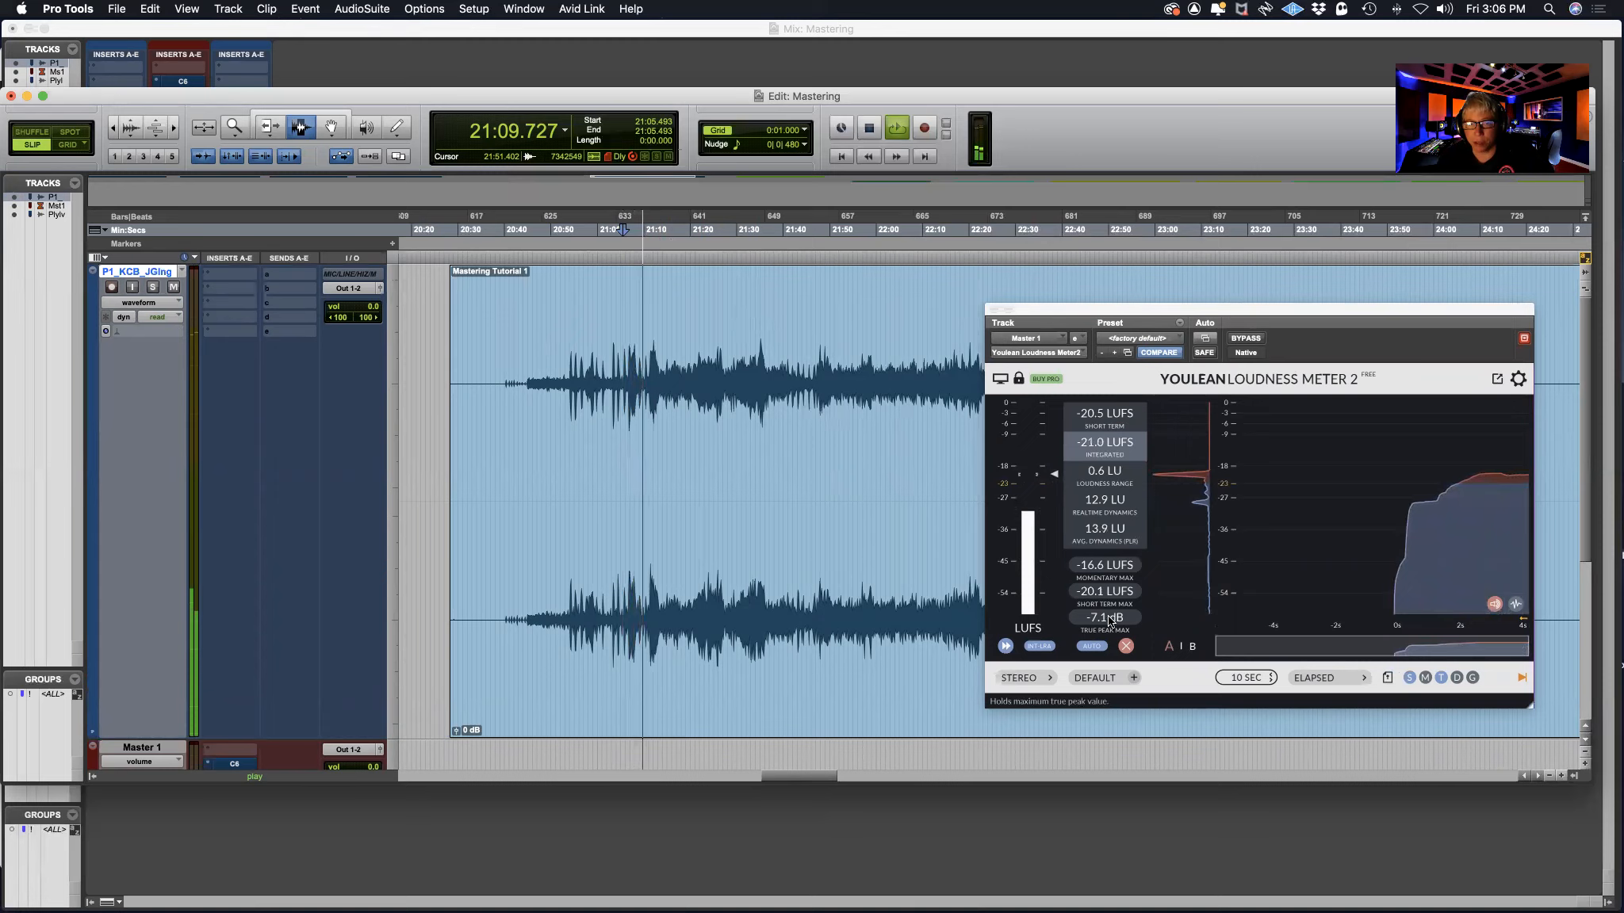
click(929, 383)
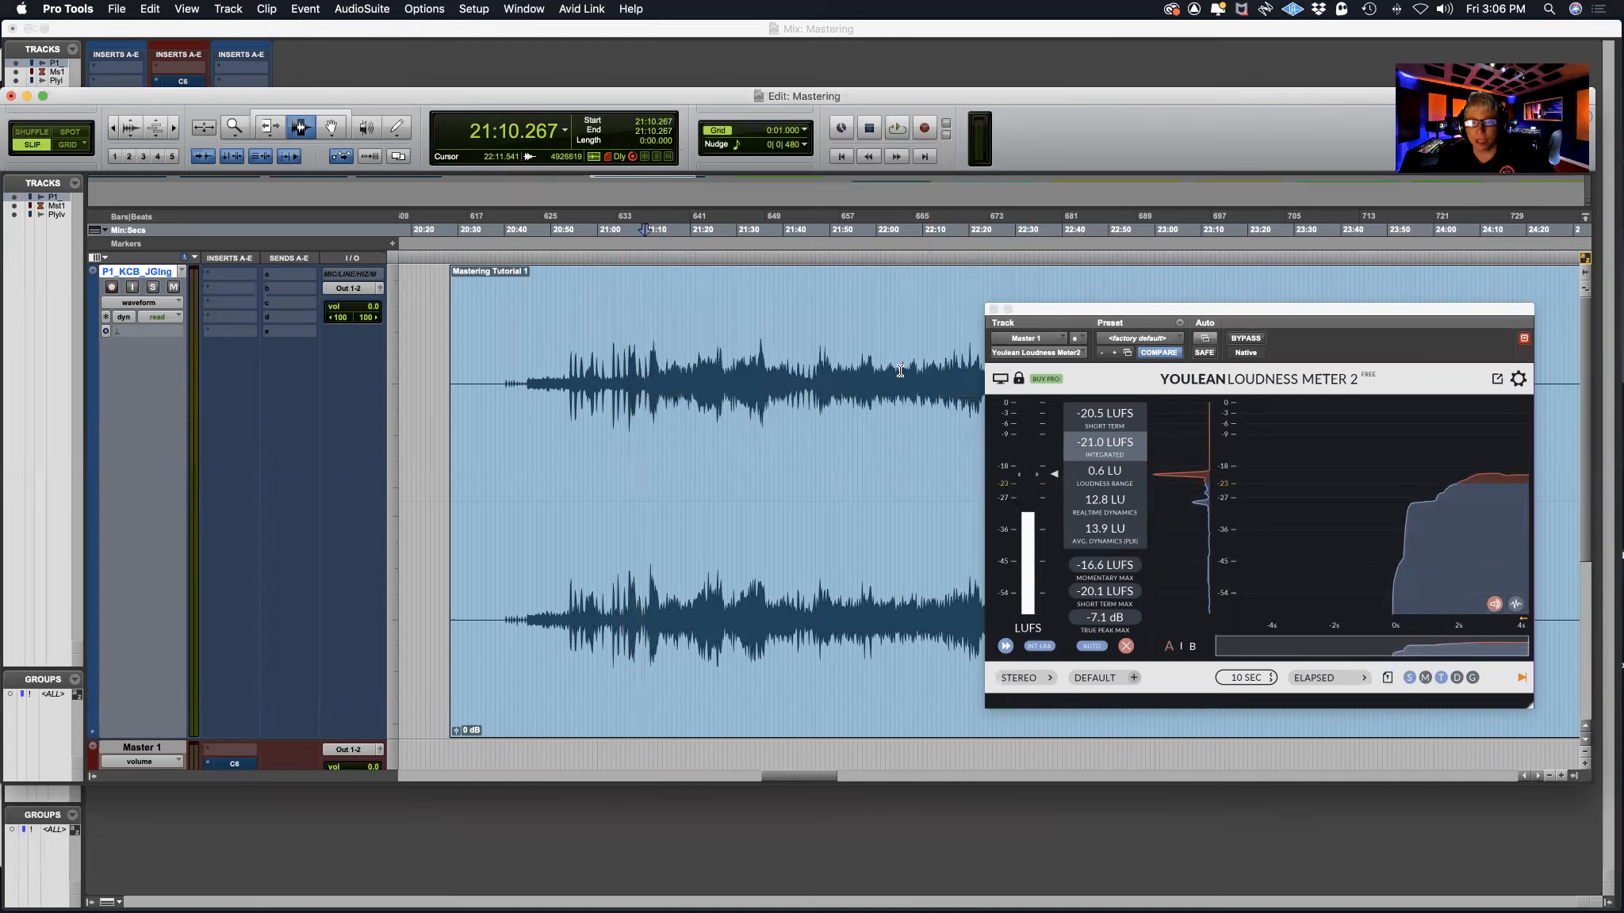
Step: Play the passage from the tall peak at about 21:11 and measure its true peak
click(600, 367)
click(651, 366)
key(space)
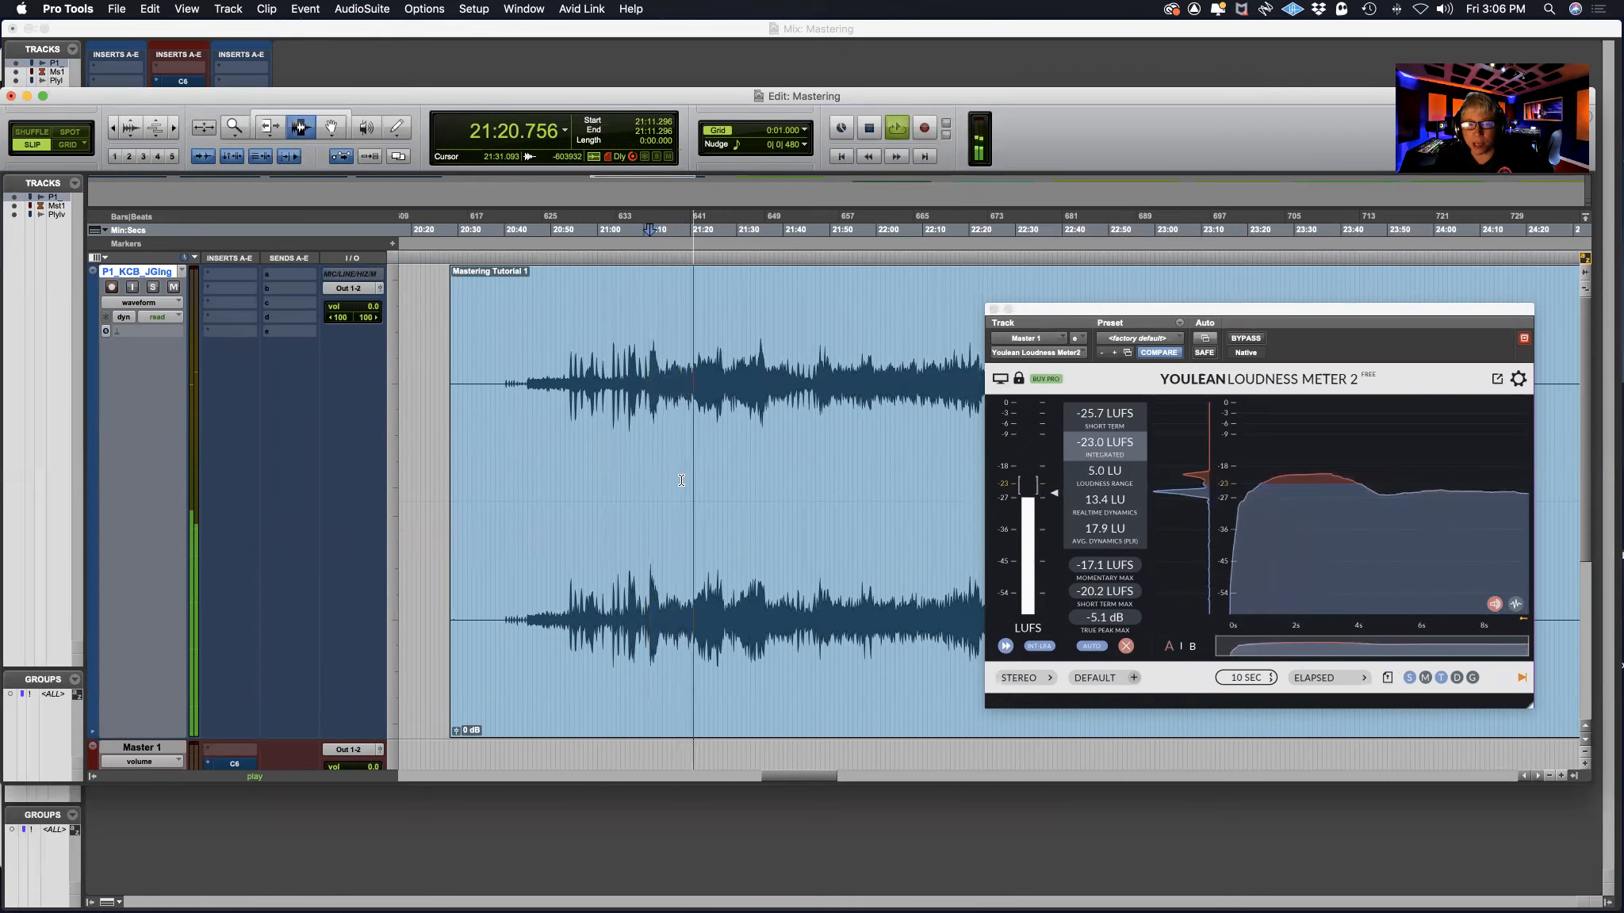
key(space)
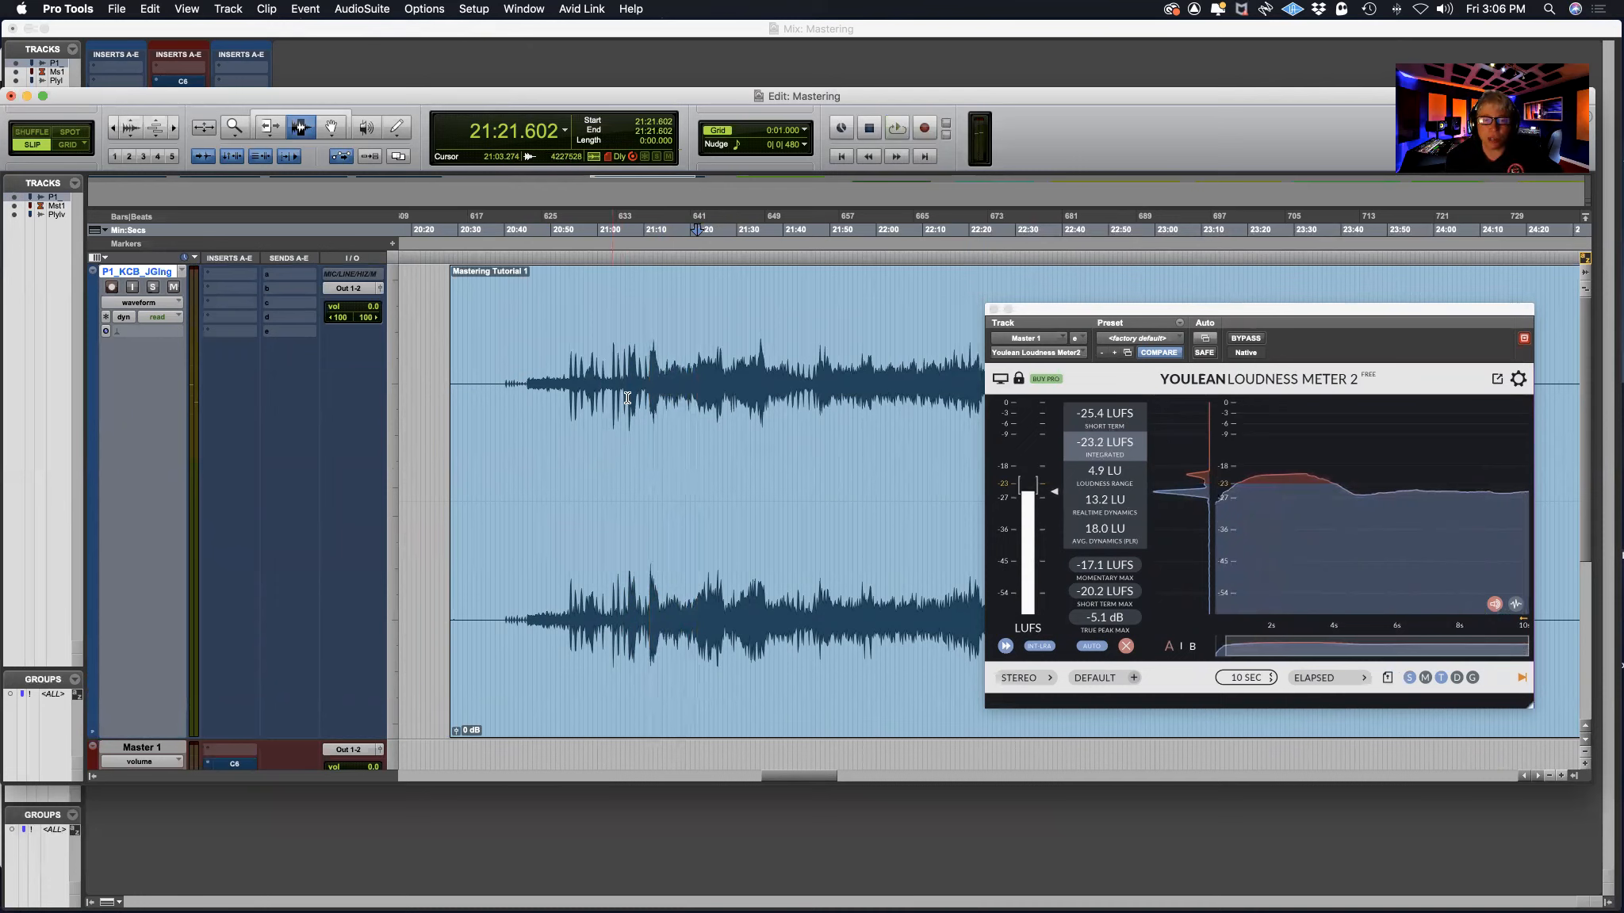
Step: Measure the true peak of the loud passage starting at about 21:34
click(754, 378)
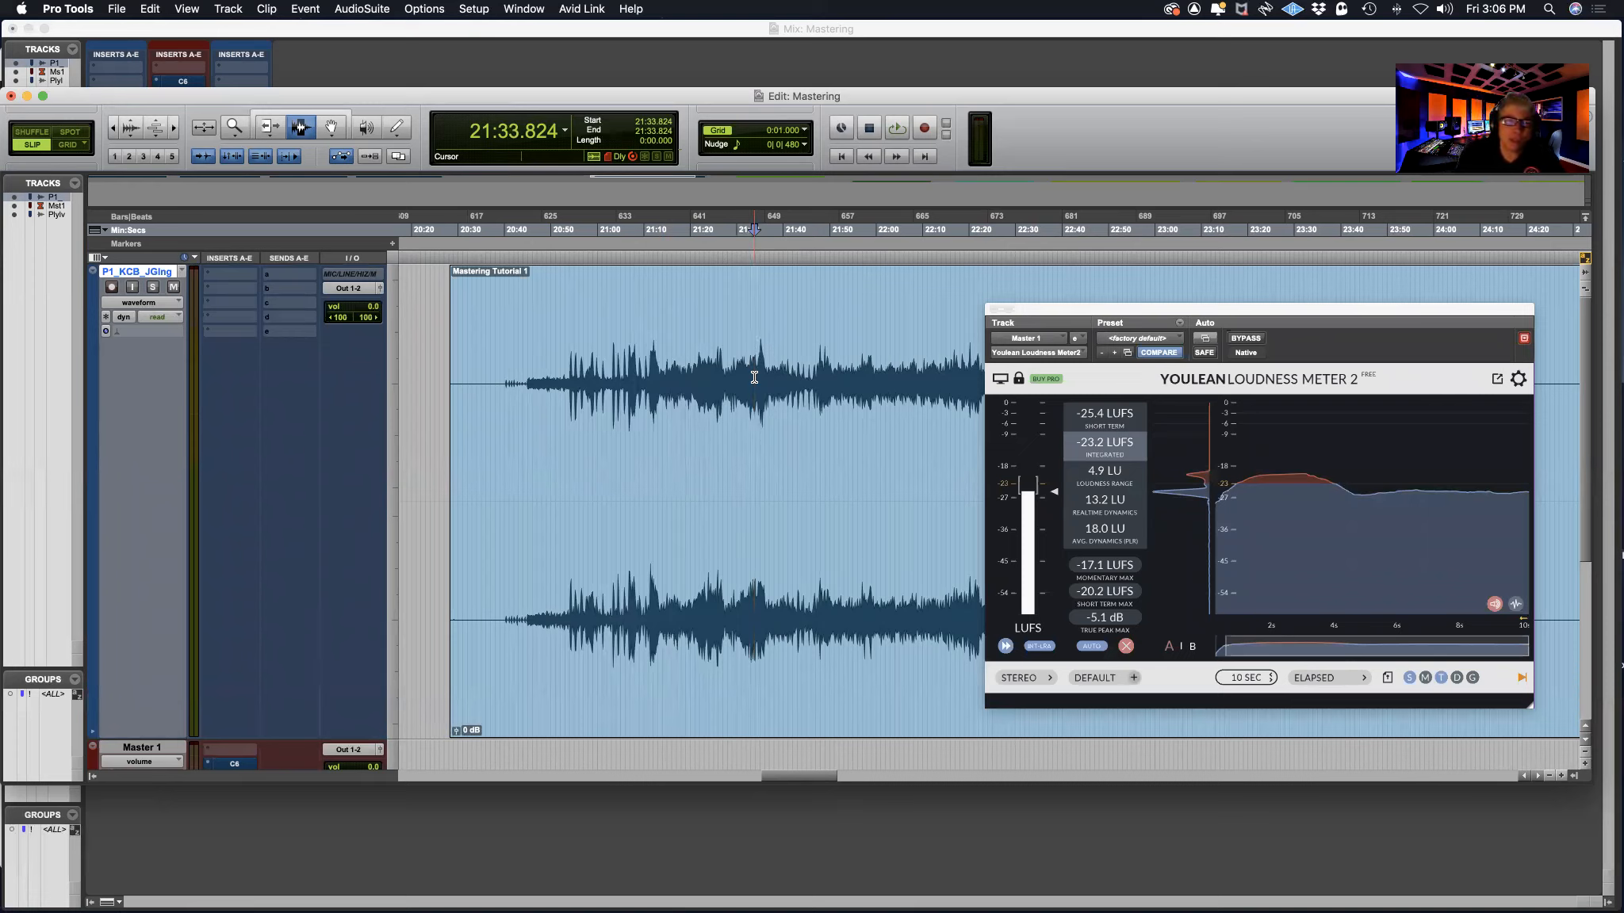
click(756, 374)
key(space)
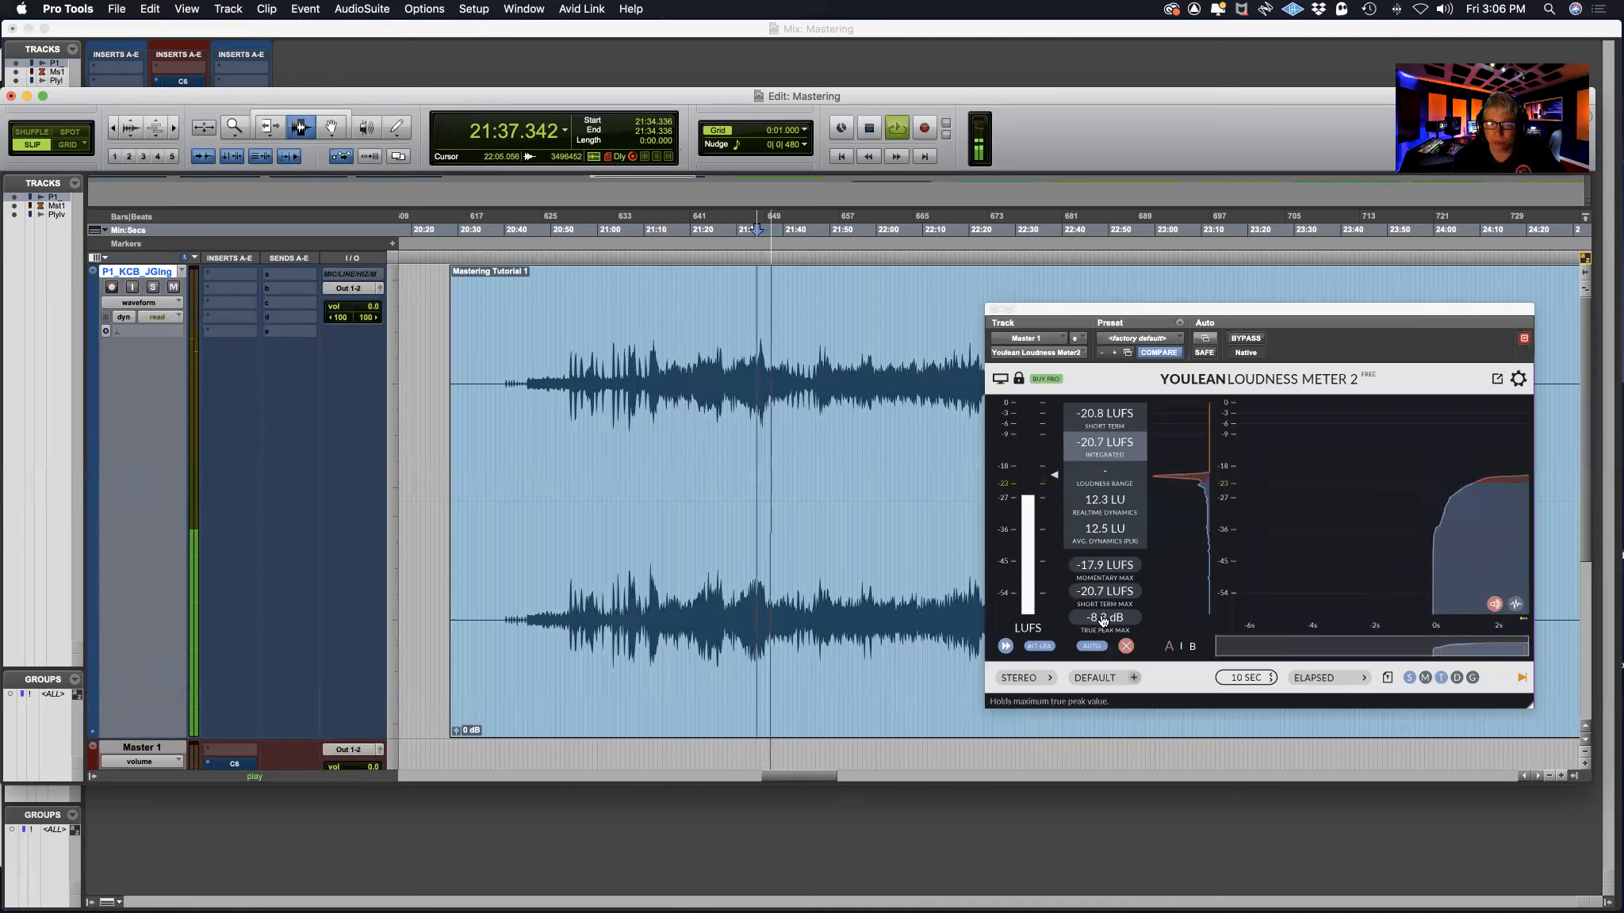
key(space)
Step: Measure the passage from about 22:19 and move the loudness meter off the second half of the waveform
click(963, 392)
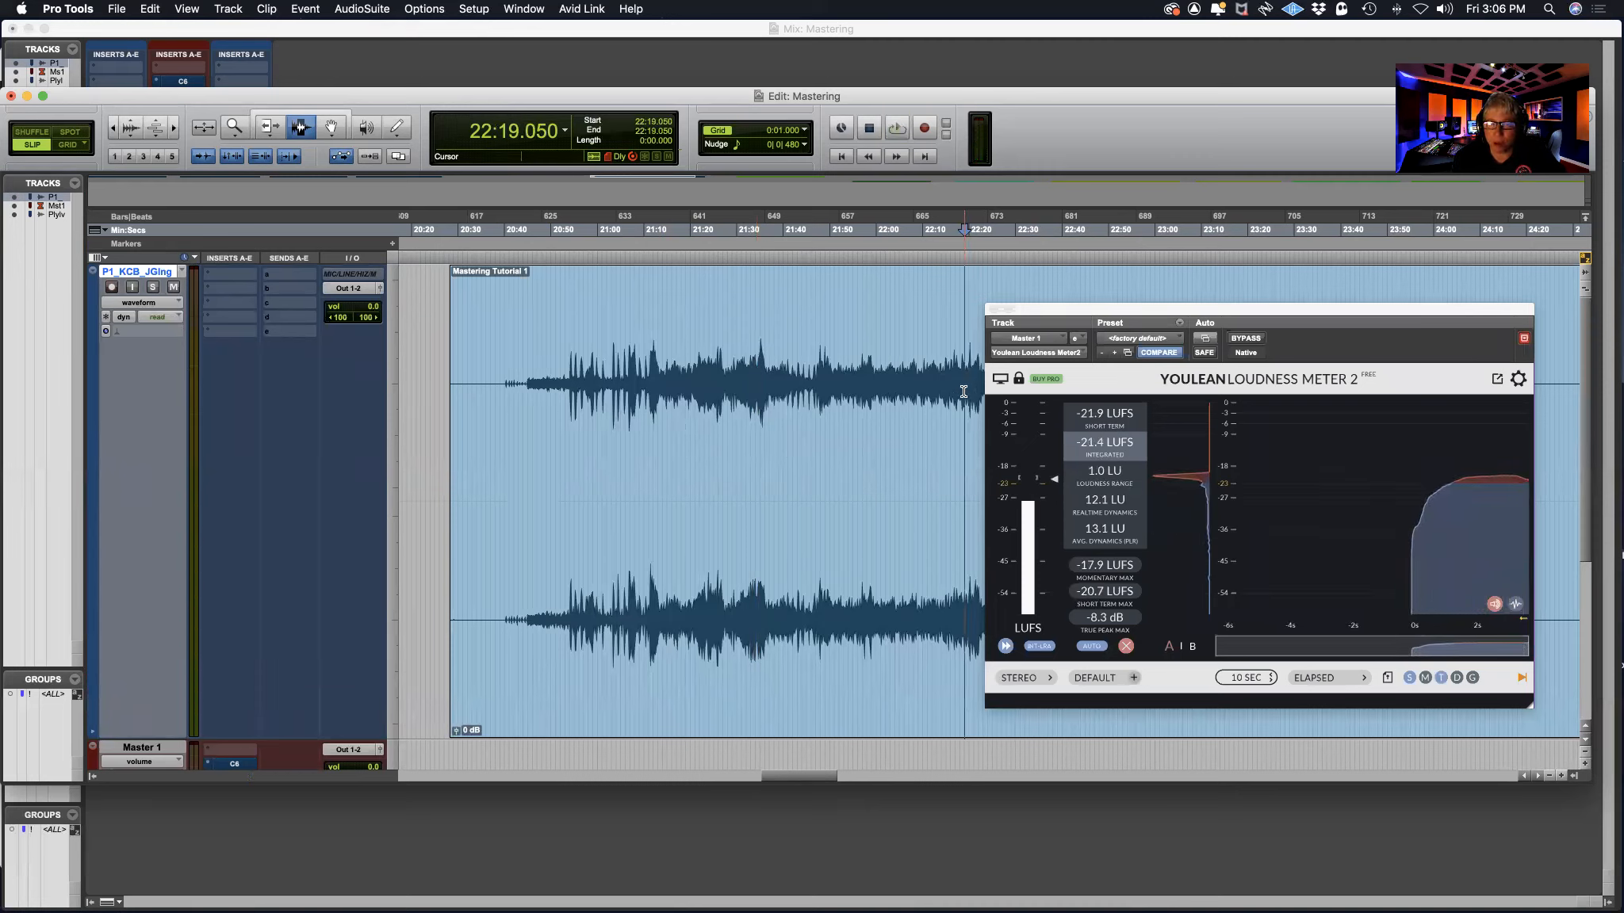
key(space)
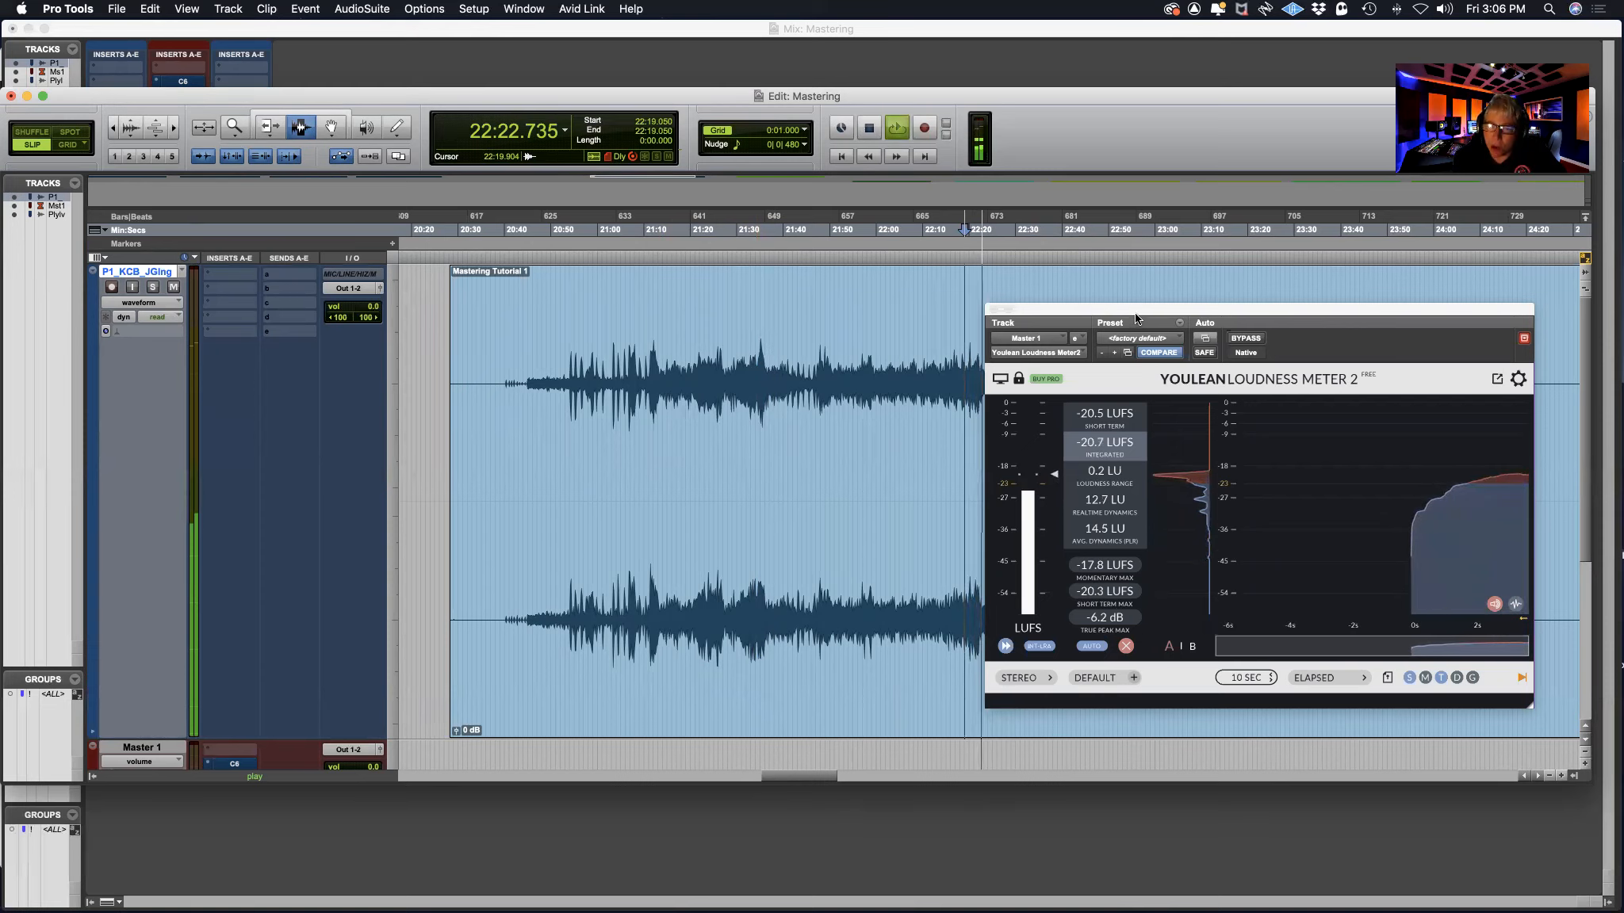
drag(1130, 309, 420, 305)
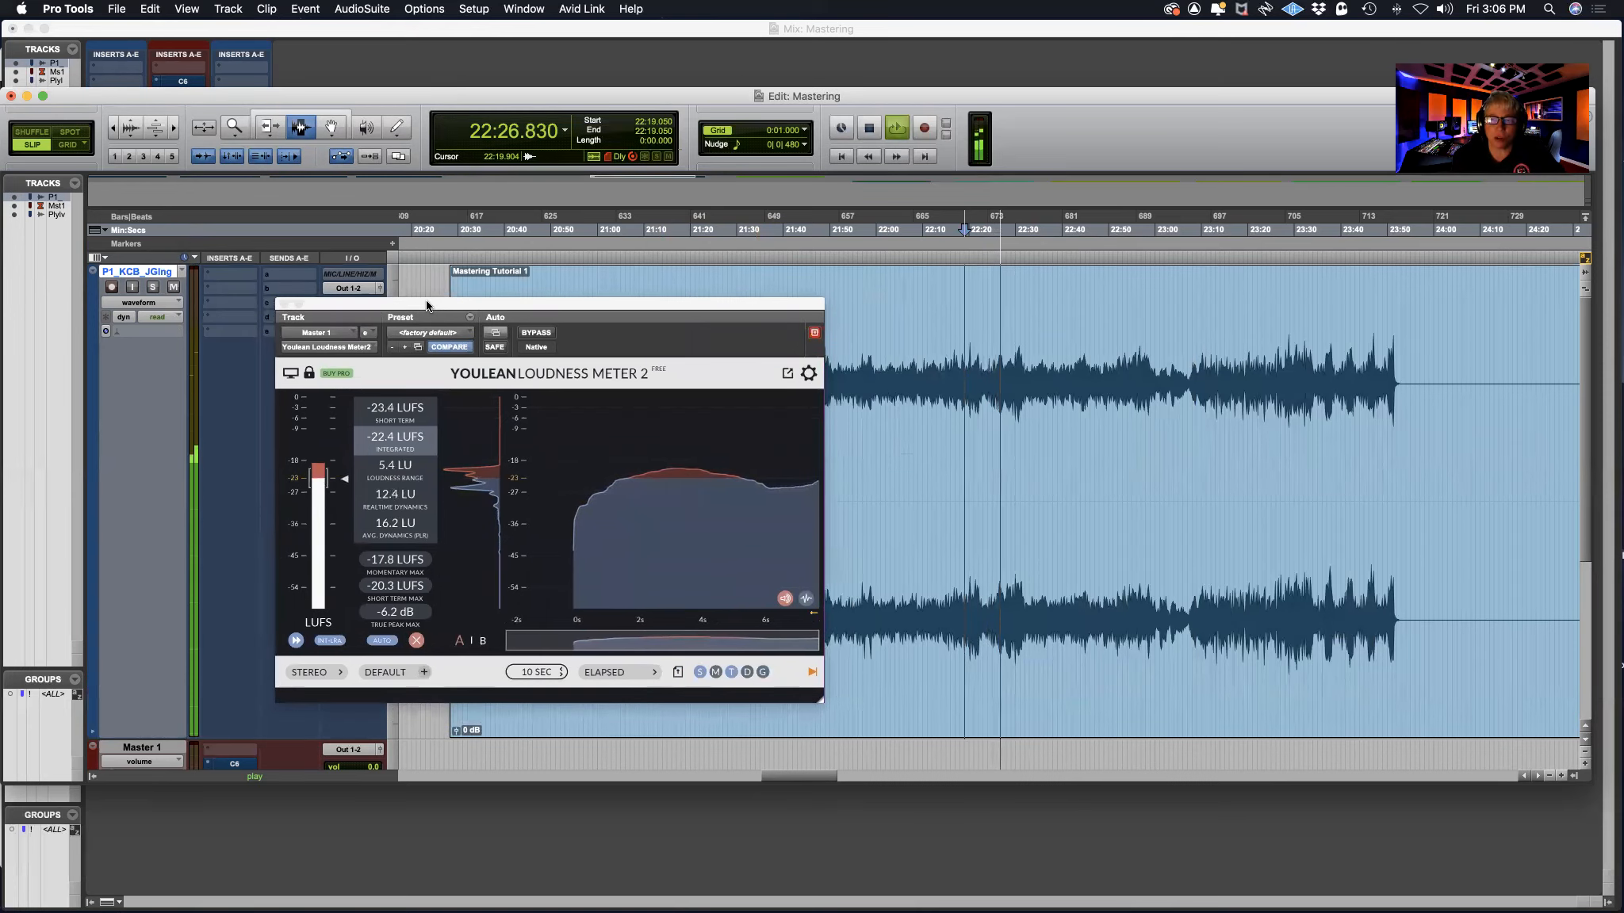
key(space)
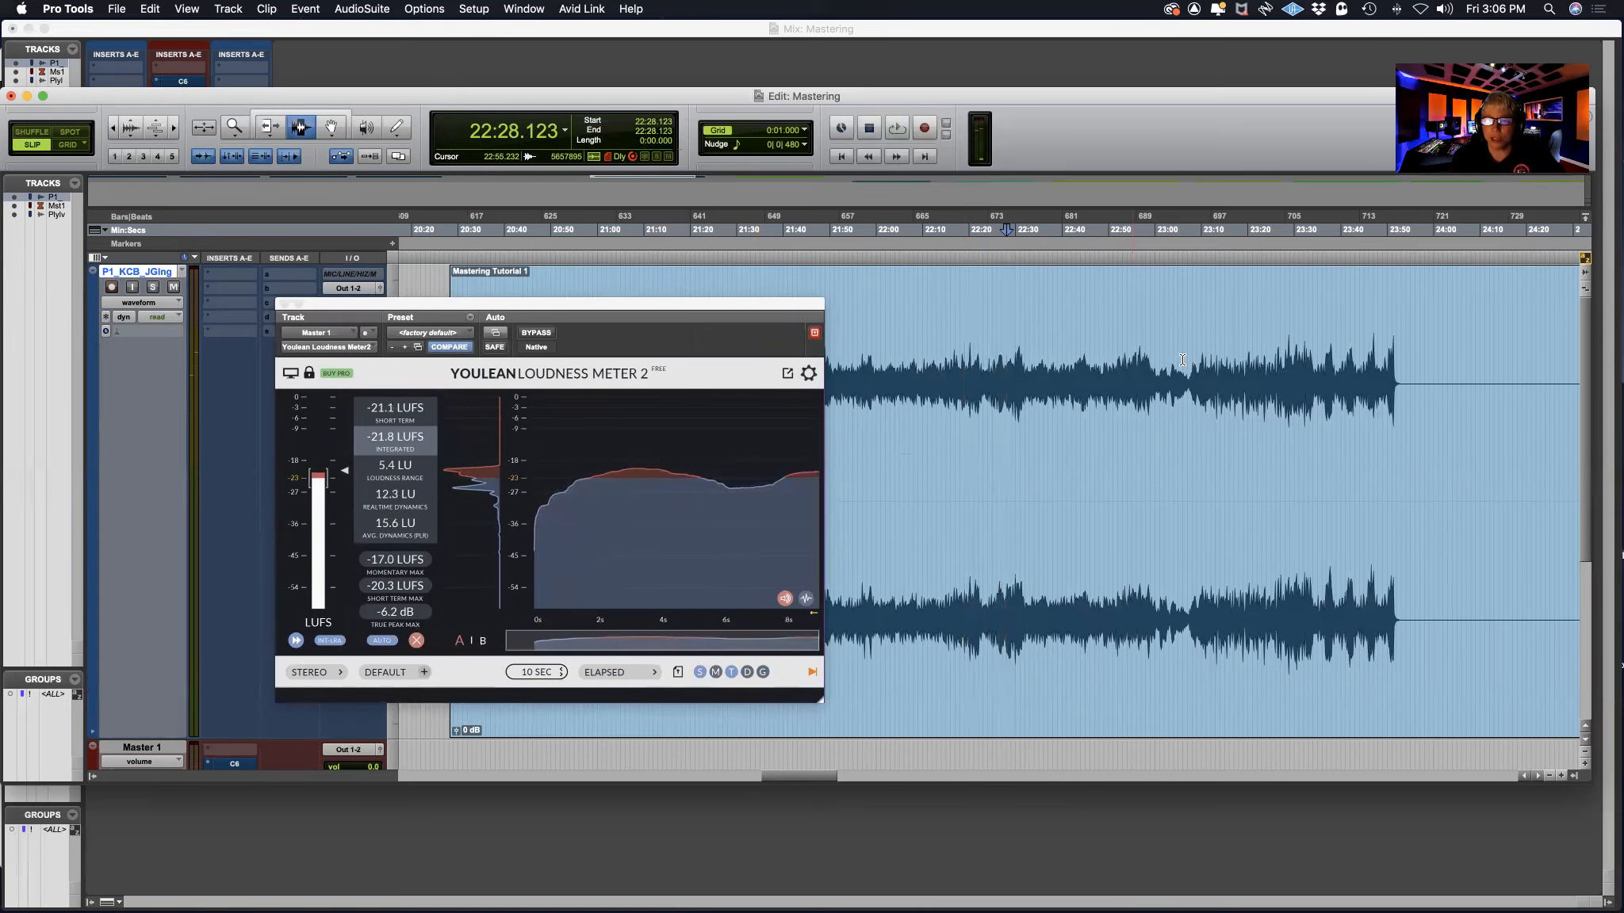
Step: Measure the loudness and true peak of the ending from about 23:28, and shift the meter window higher
click(1286, 368)
key(space)
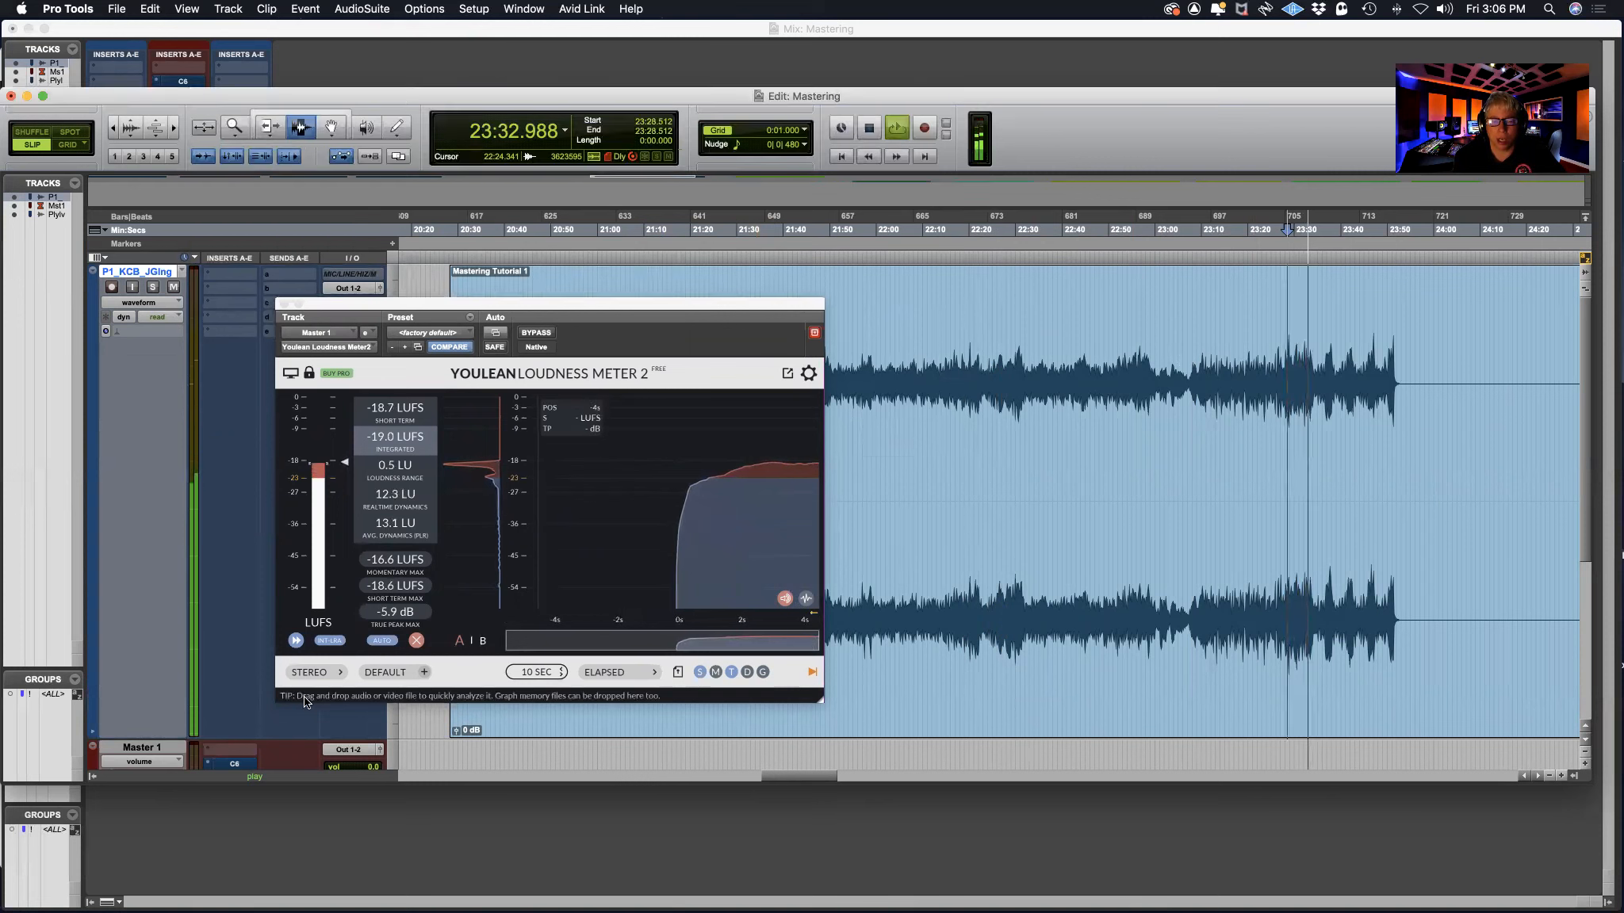
key(space)
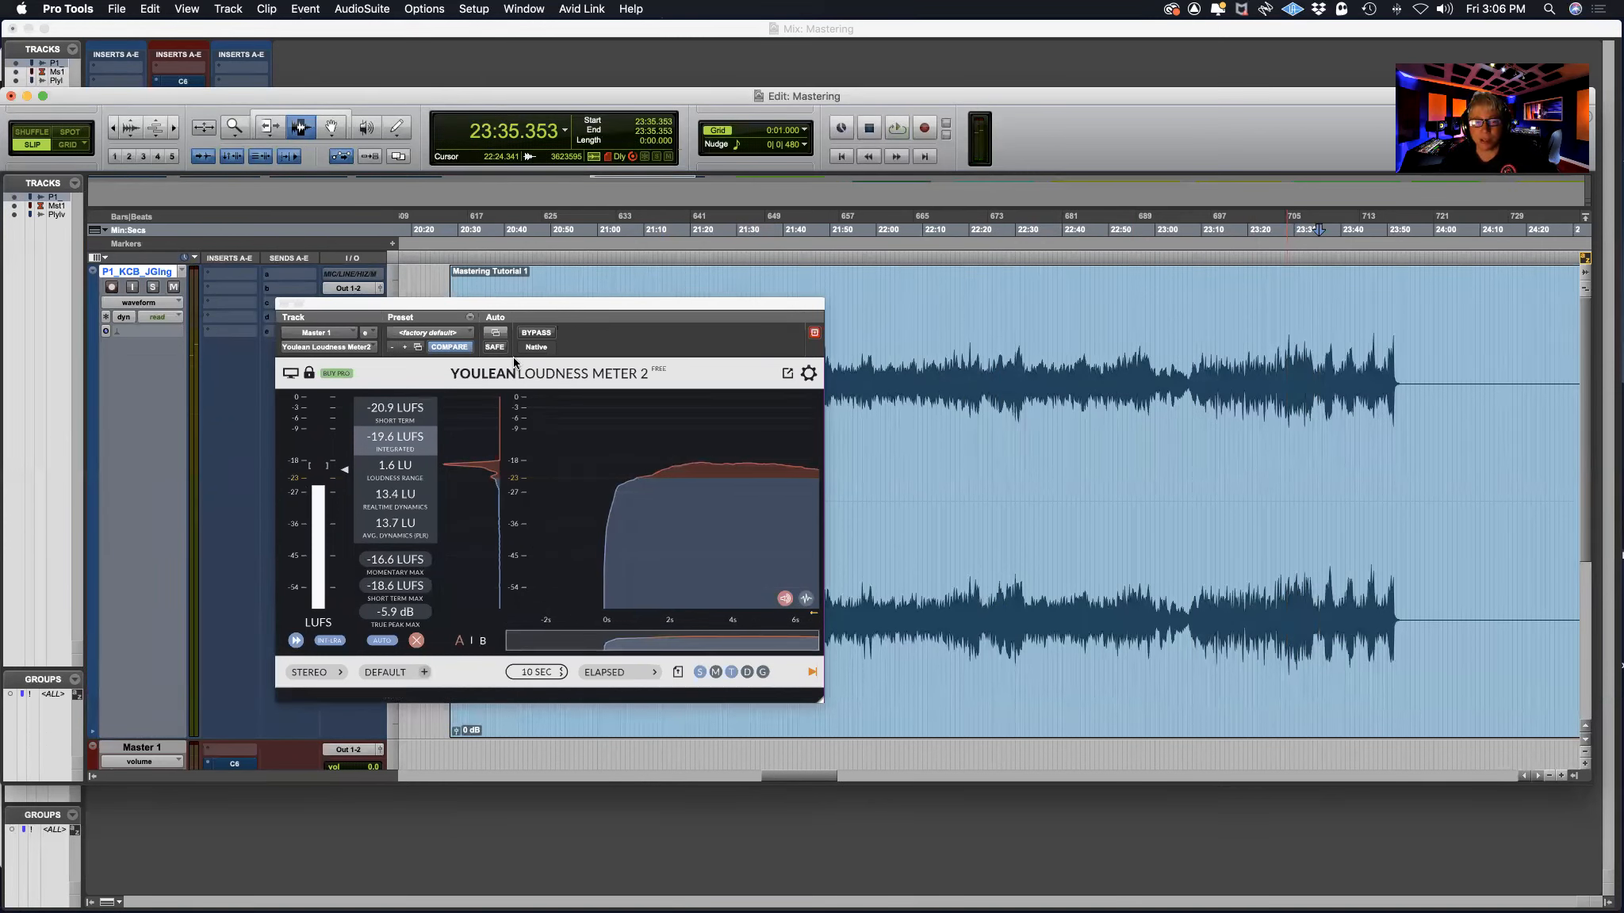
drag(514, 304, 486, 231)
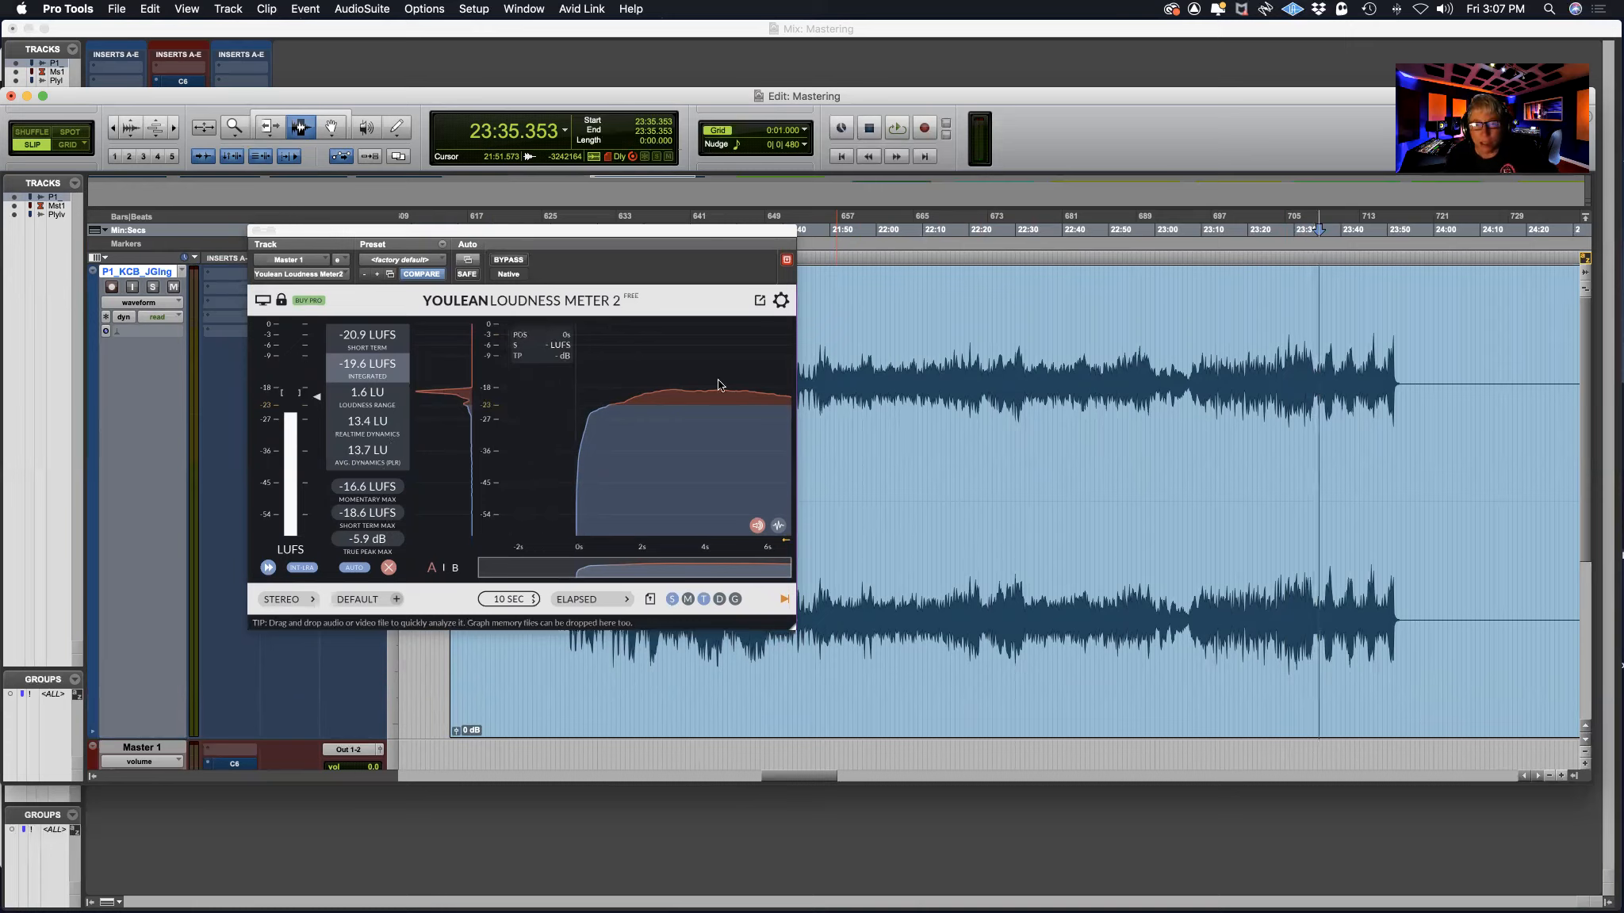
Step: Mark the passage from about 22:01 to 22:23, and measure the loudness and true peak from about 23:28
drag(881, 383, 984, 361)
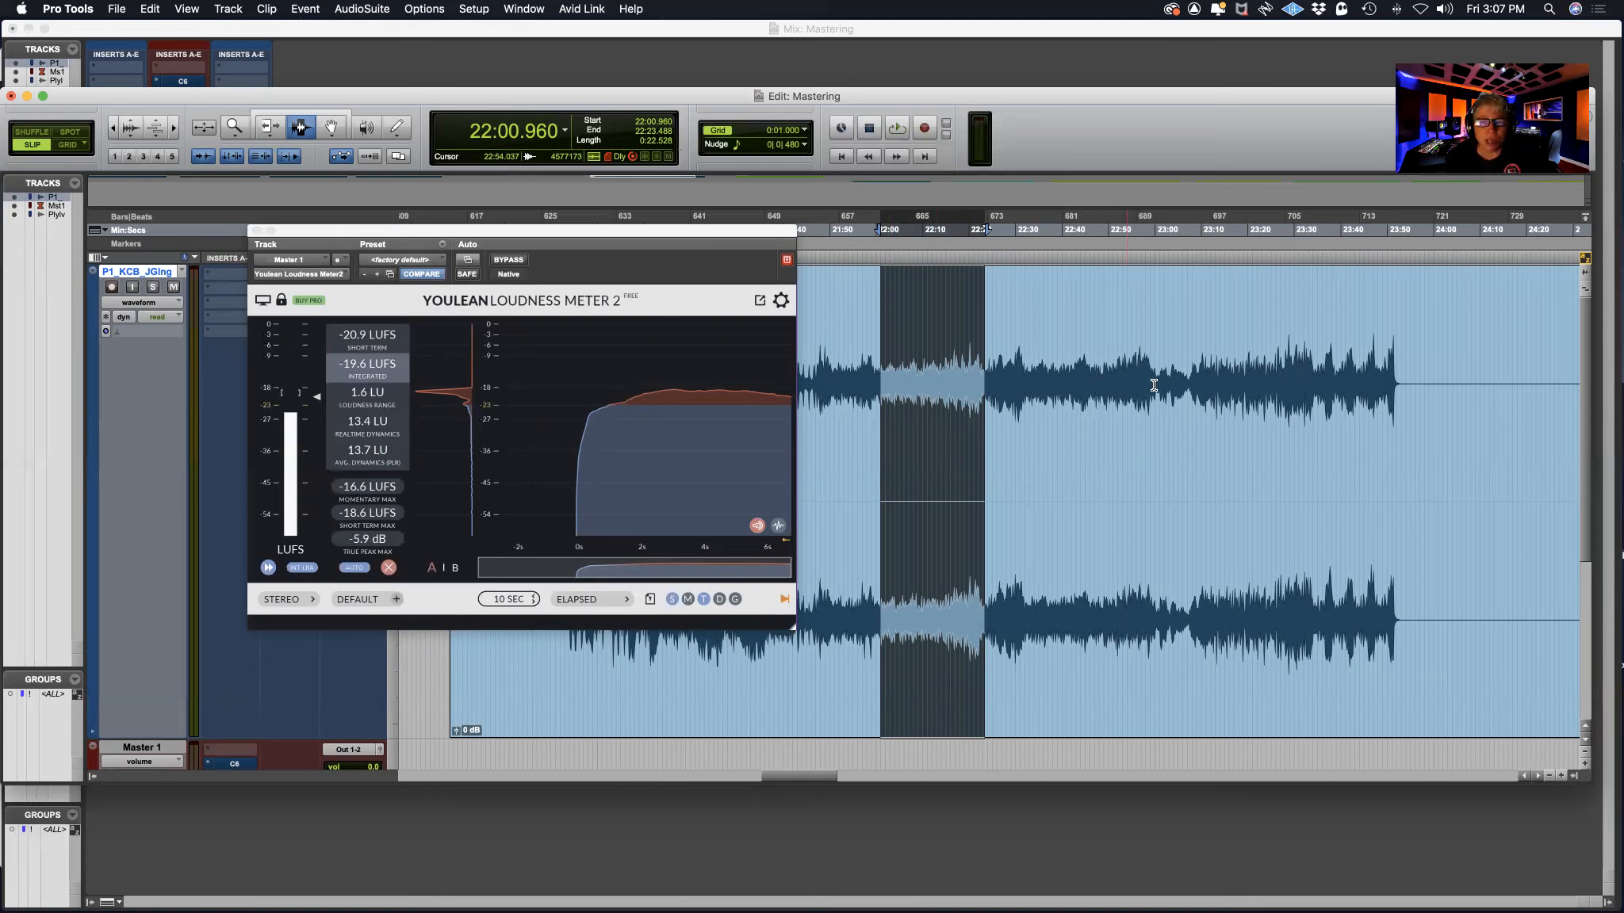
click(1279, 367)
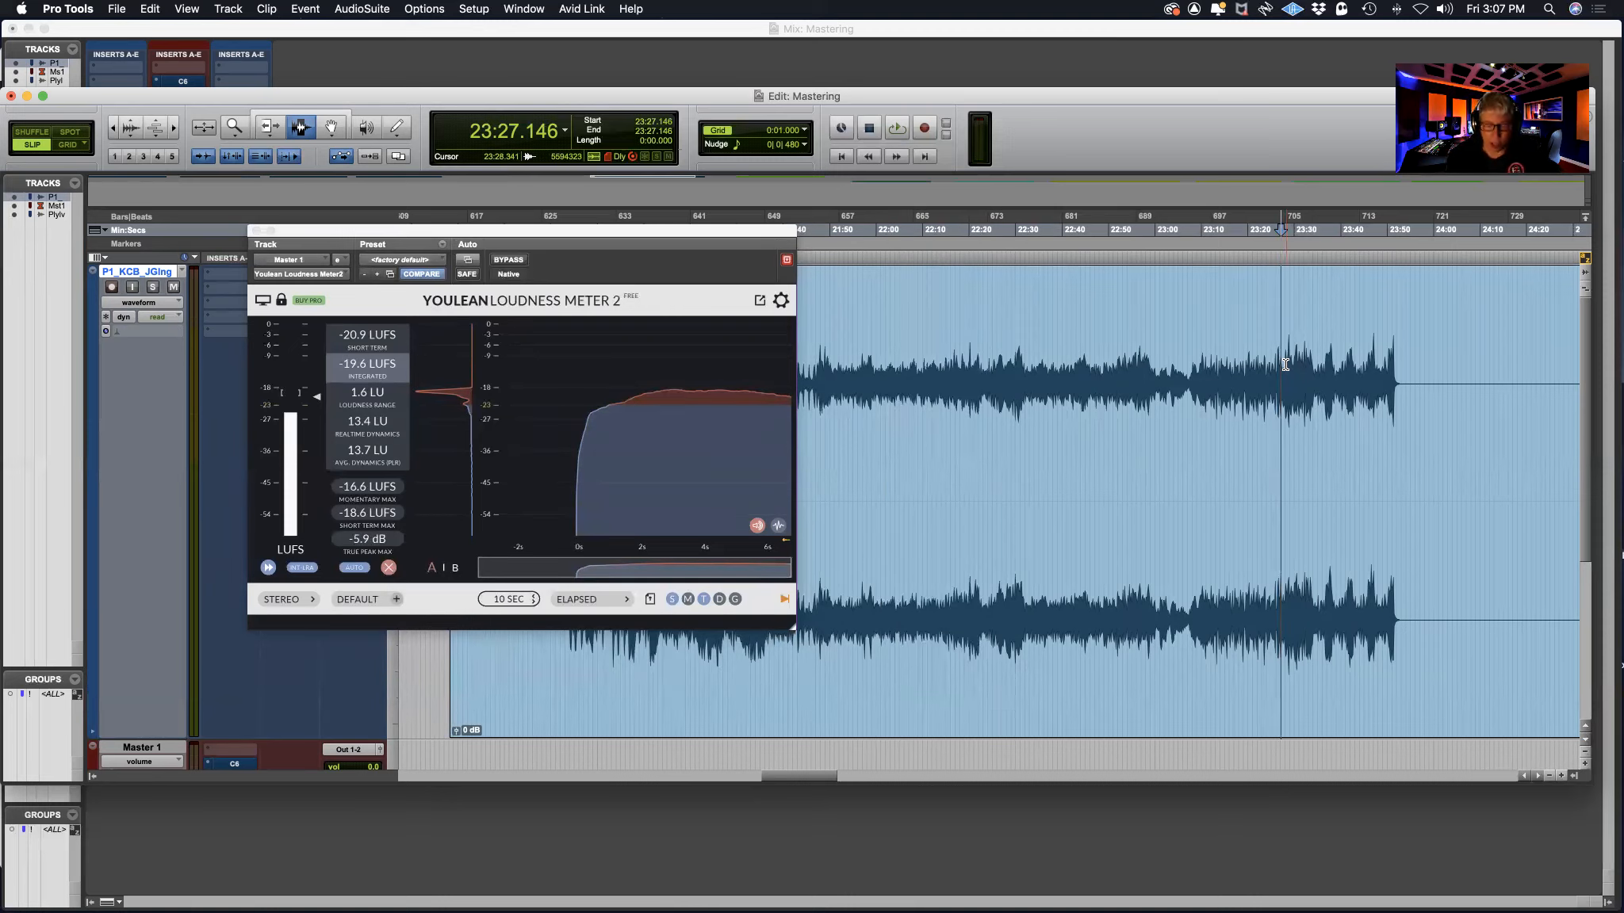
click(1284, 359)
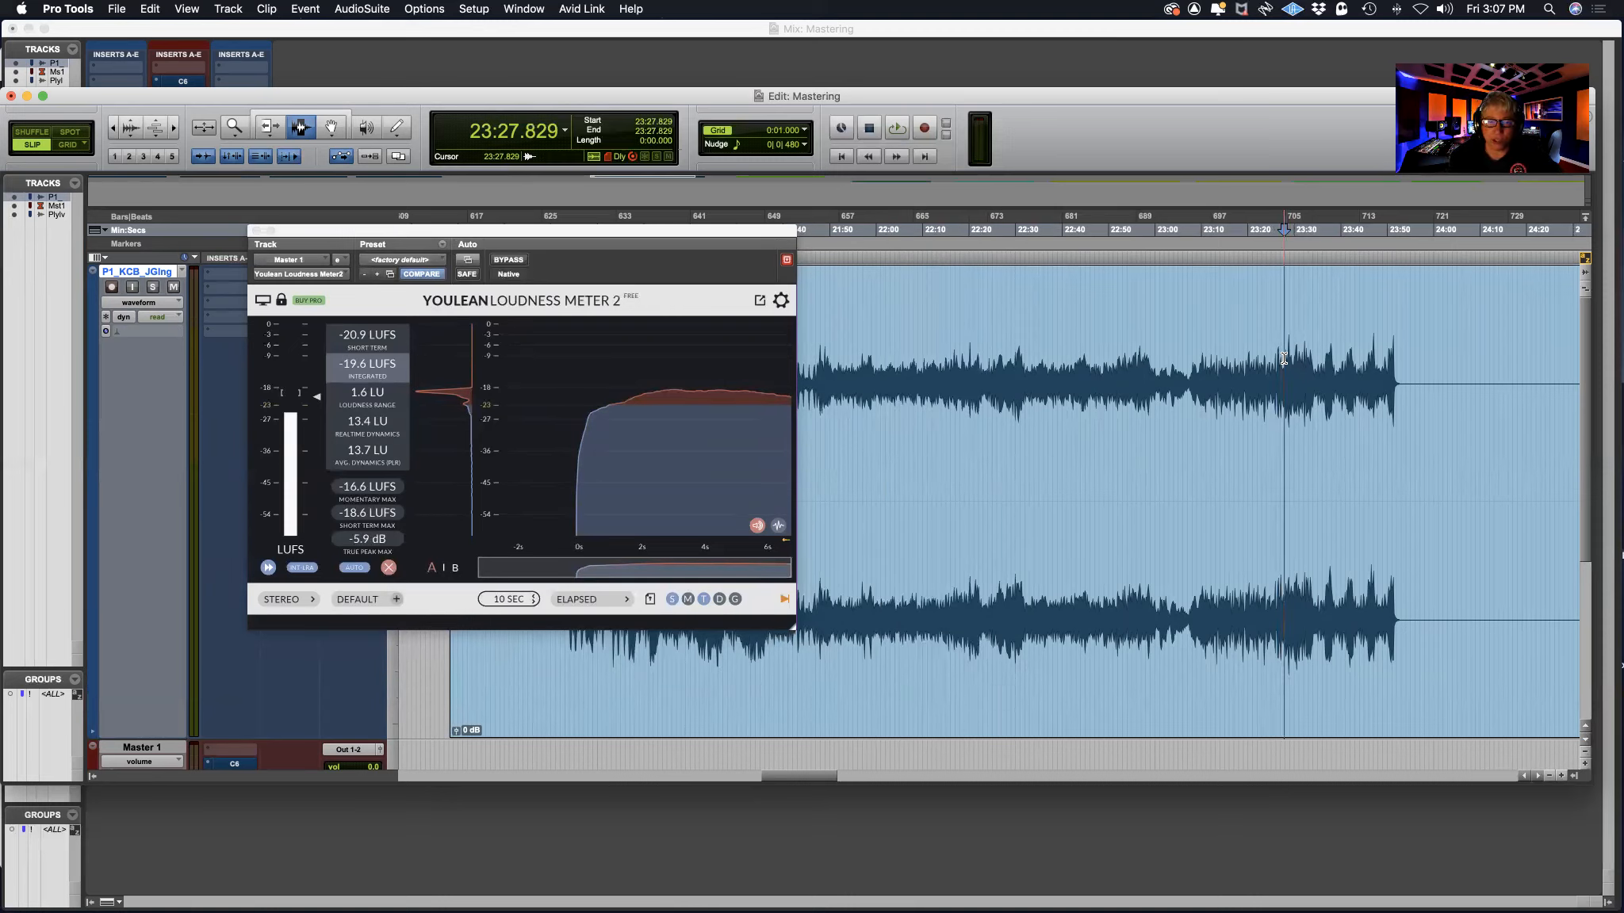
key(space)
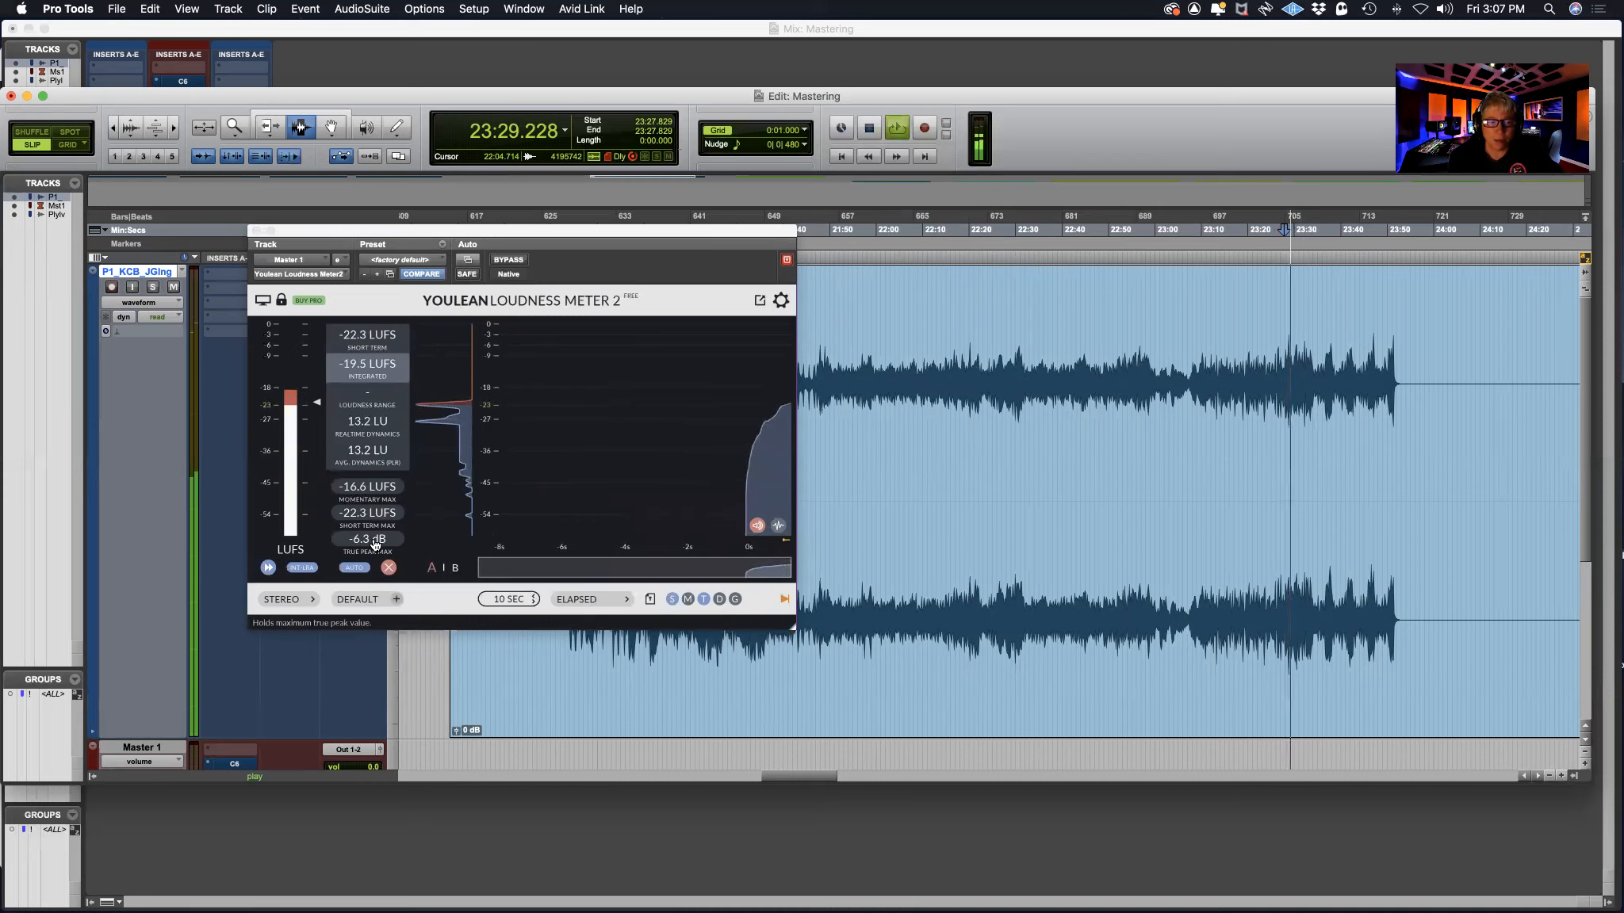
key(space)
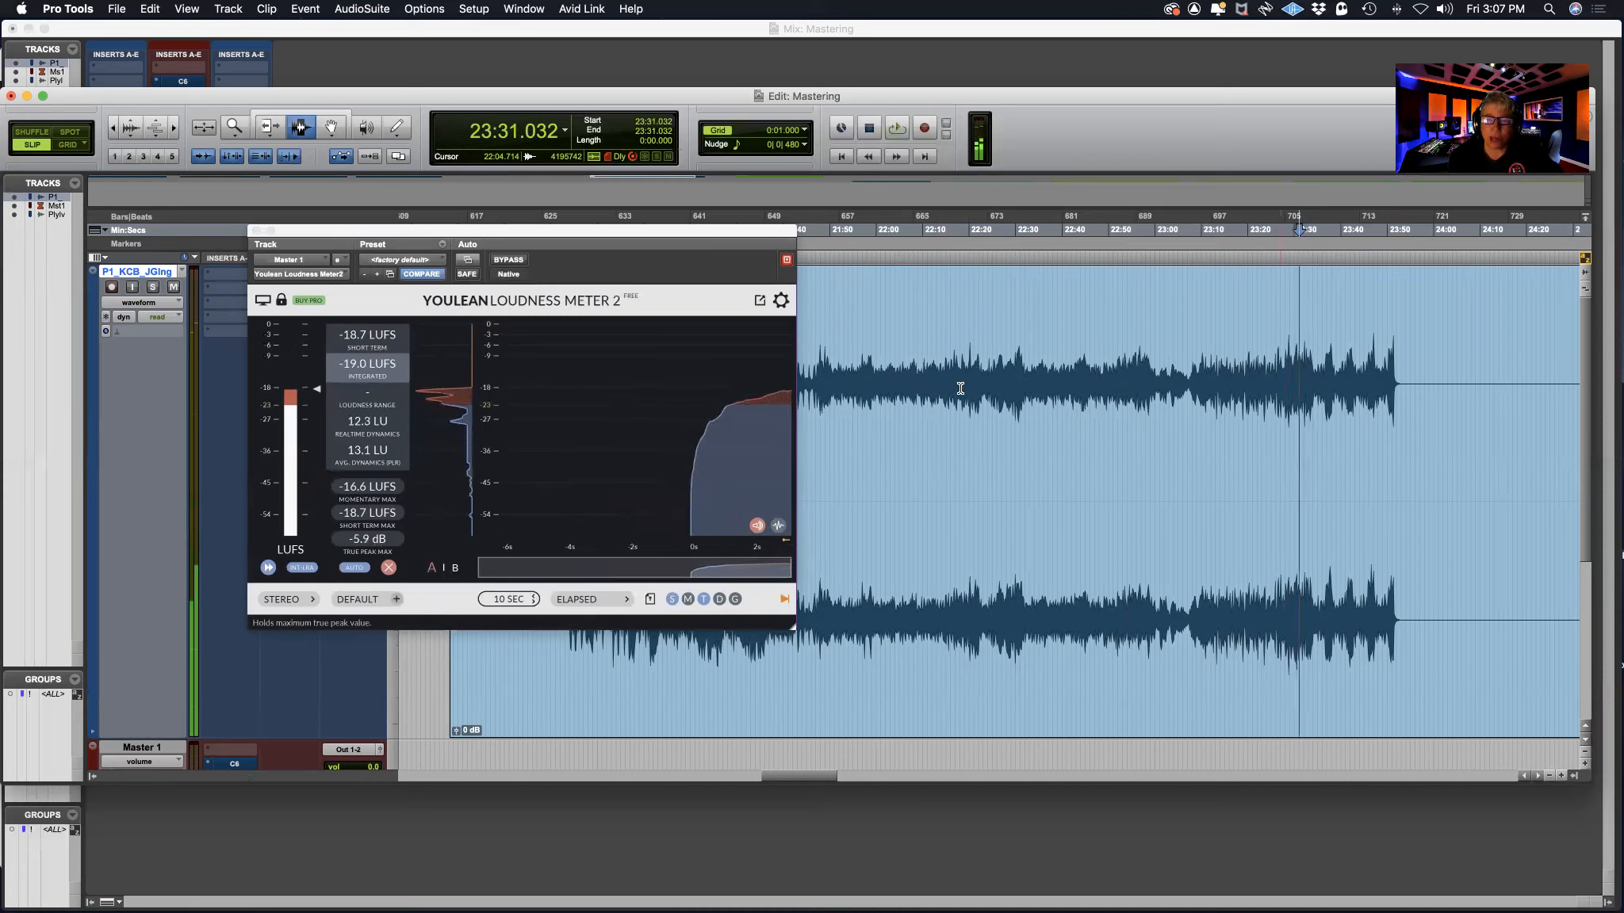
Step: Examine the tall peak at about 23:28.9 up close in the waveform
click(1285, 366)
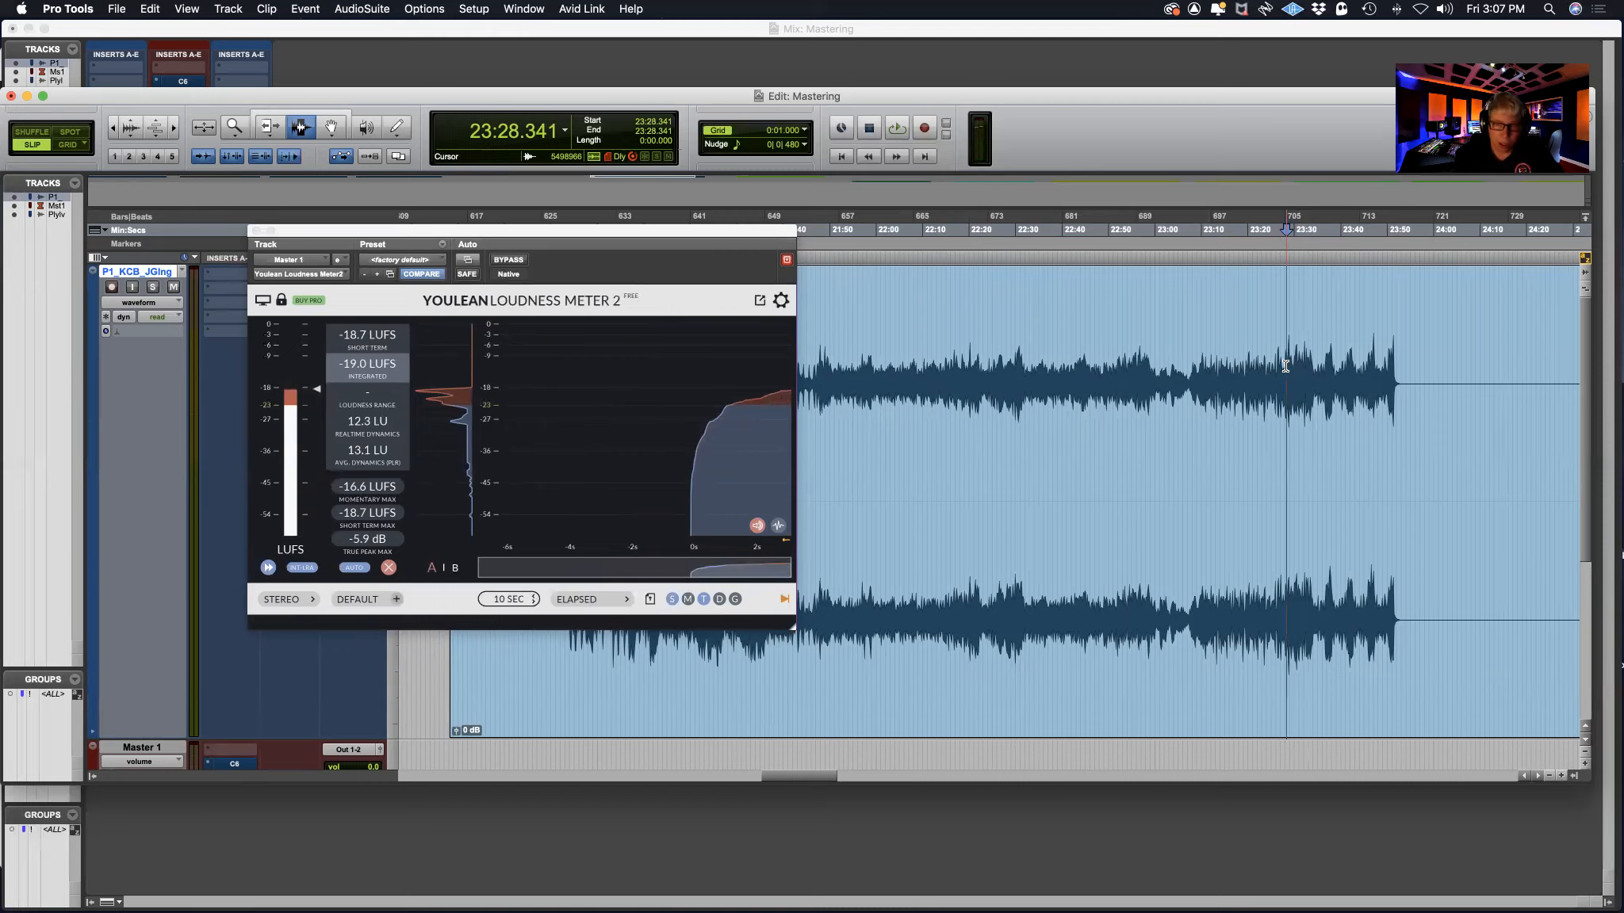
key(t)
key(t)
drag(994, 350, 1002, 350)
key(t)
key(t)
key(t)
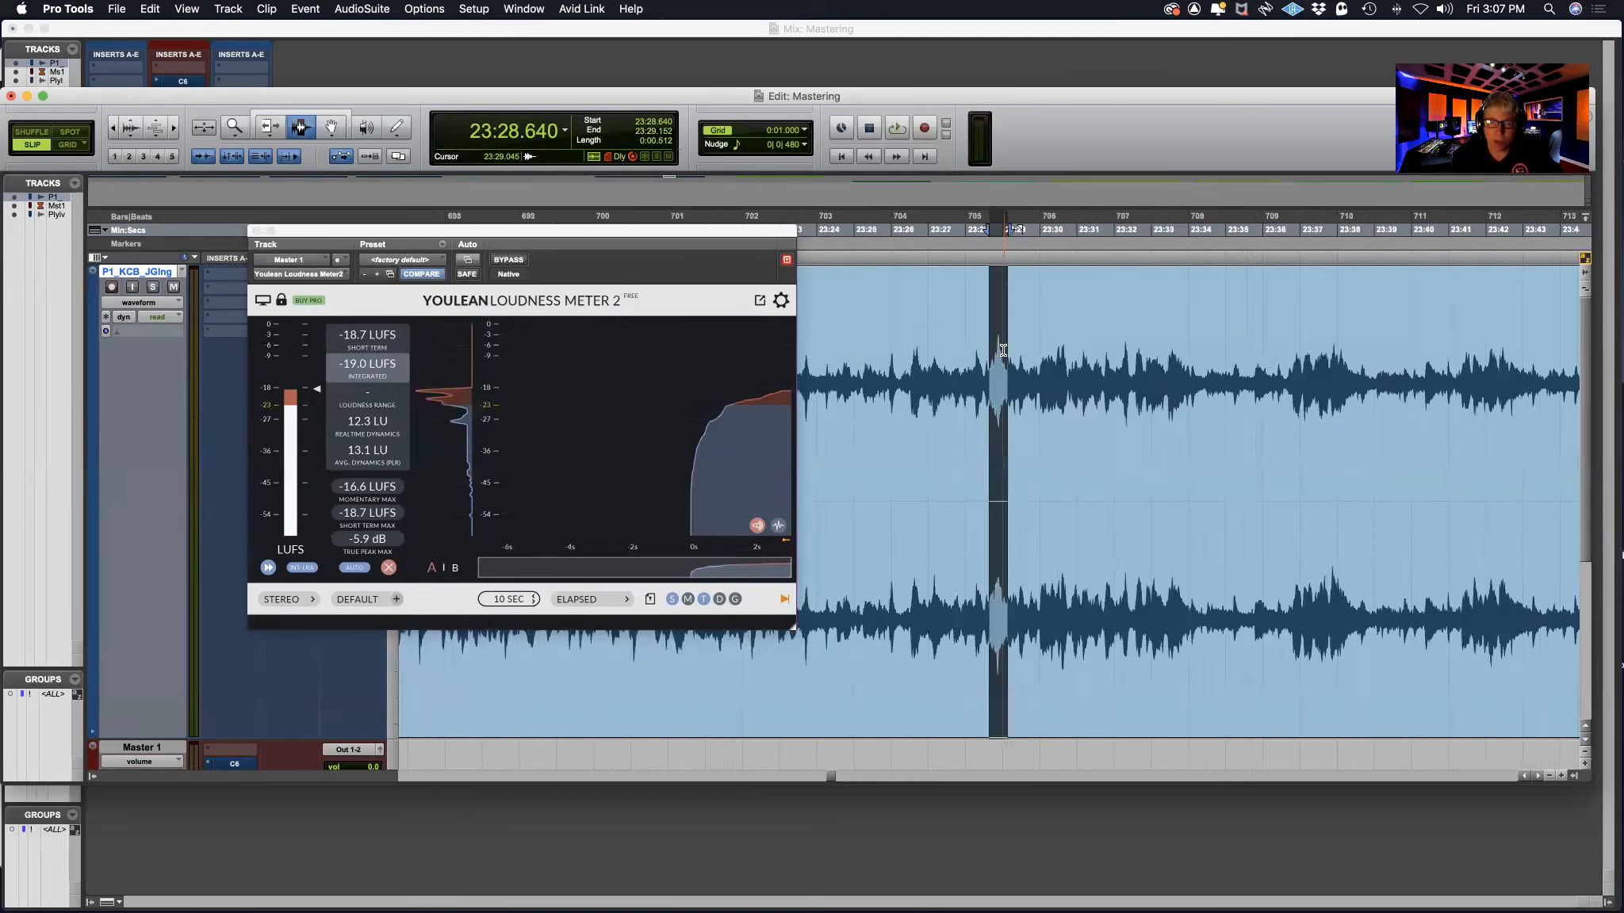
click(1025, 352)
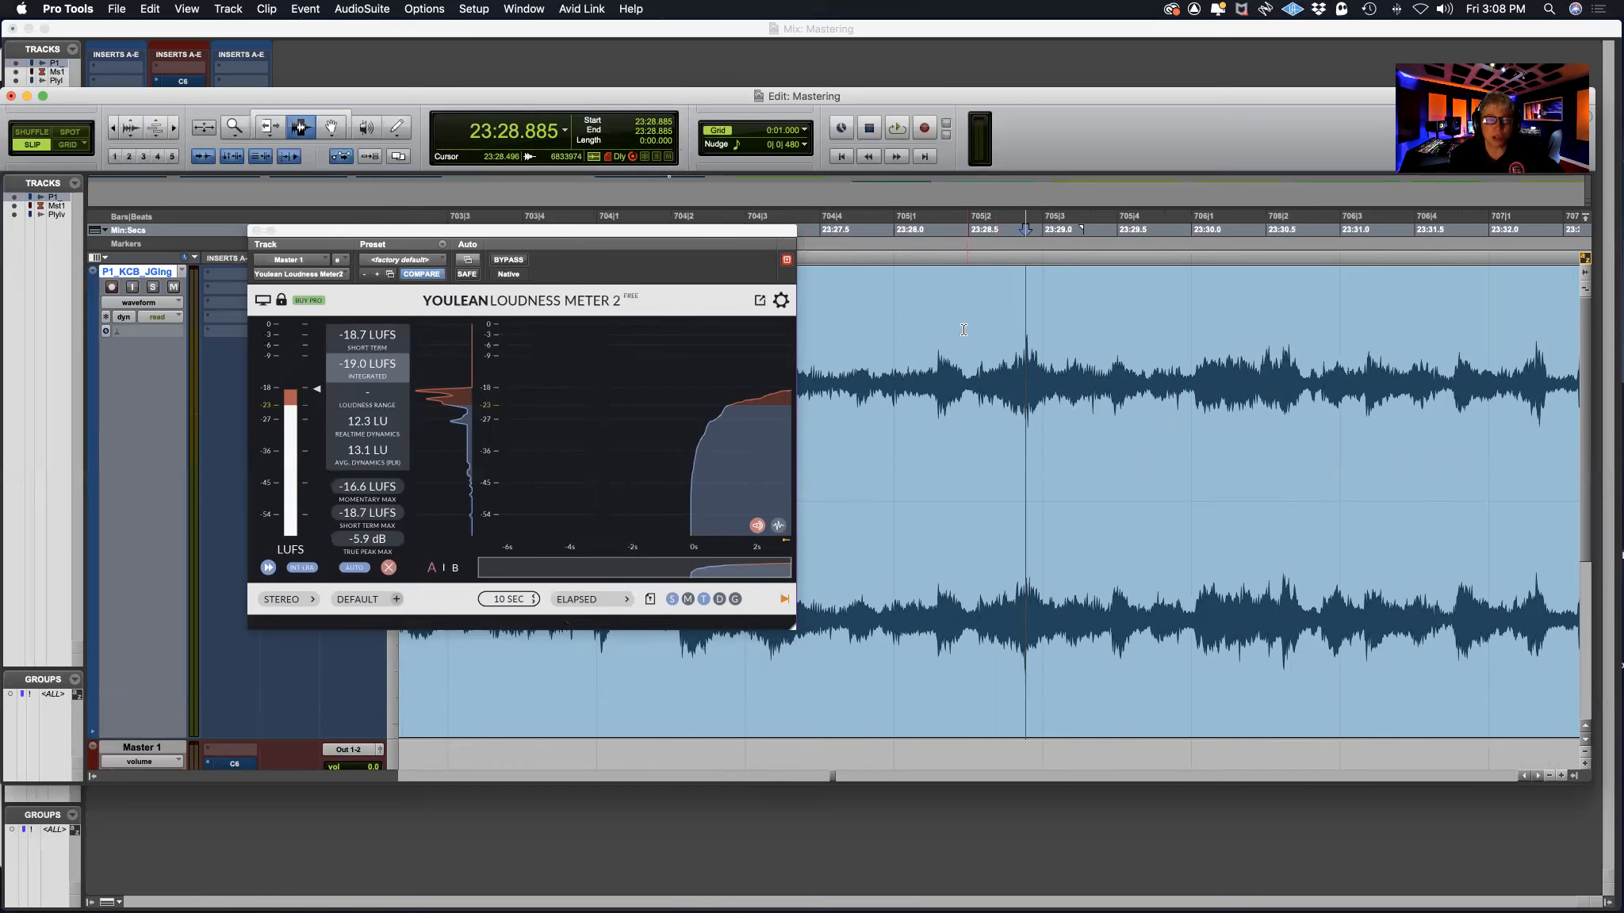
Step: Close the loudness meter window to uncover the waveform
key(r)
key(r)
key(r)
key(r)
key(r)
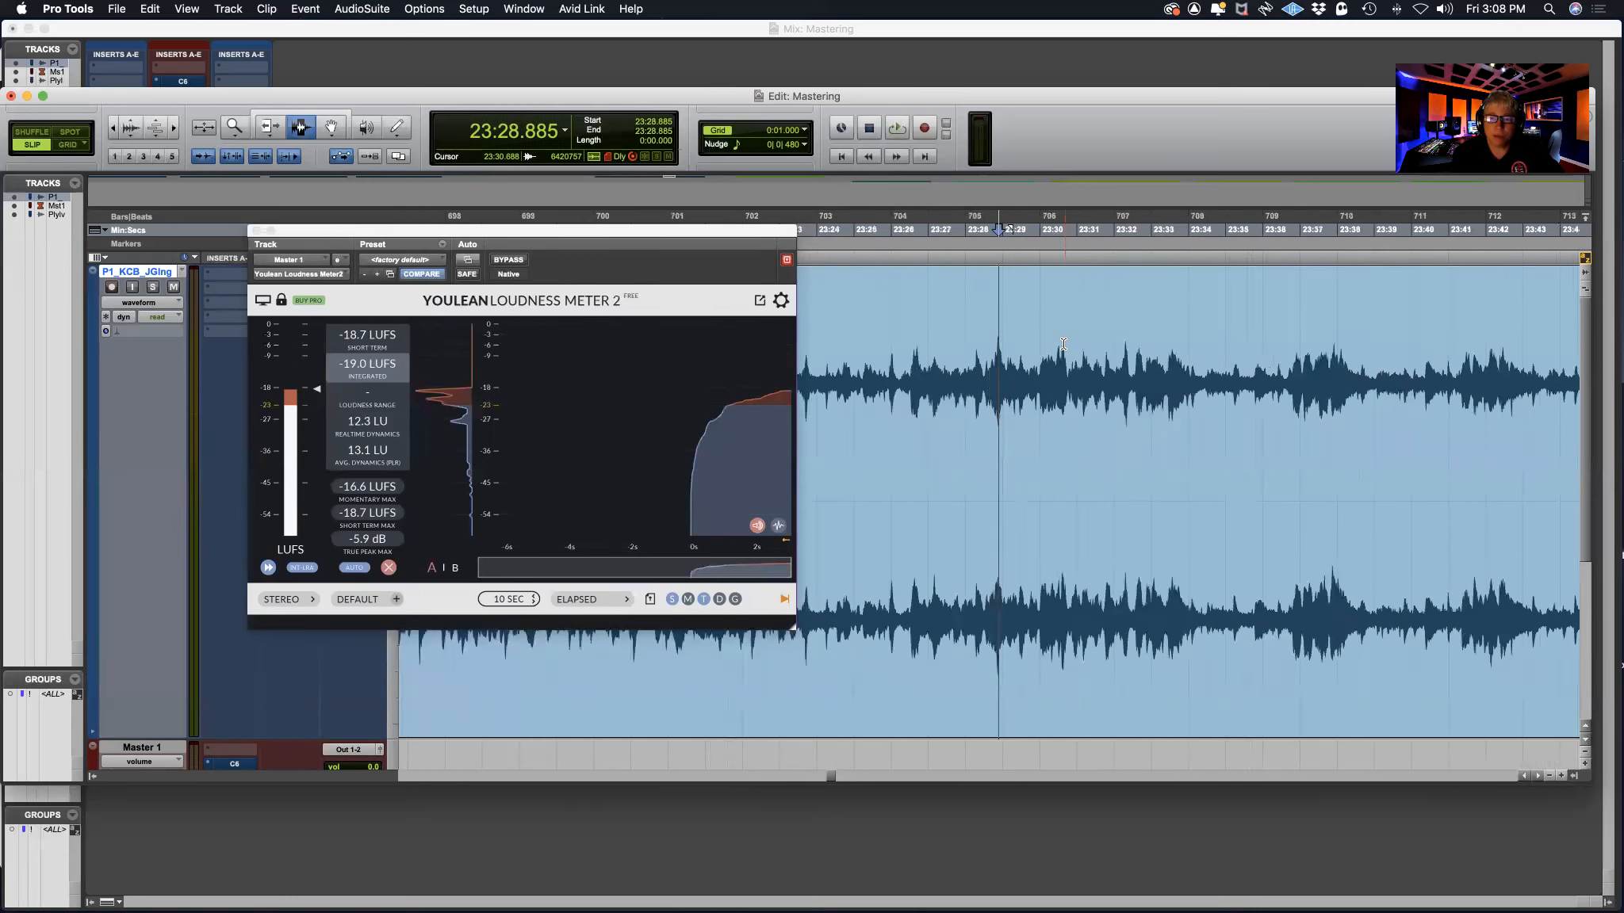
click(254, 231)
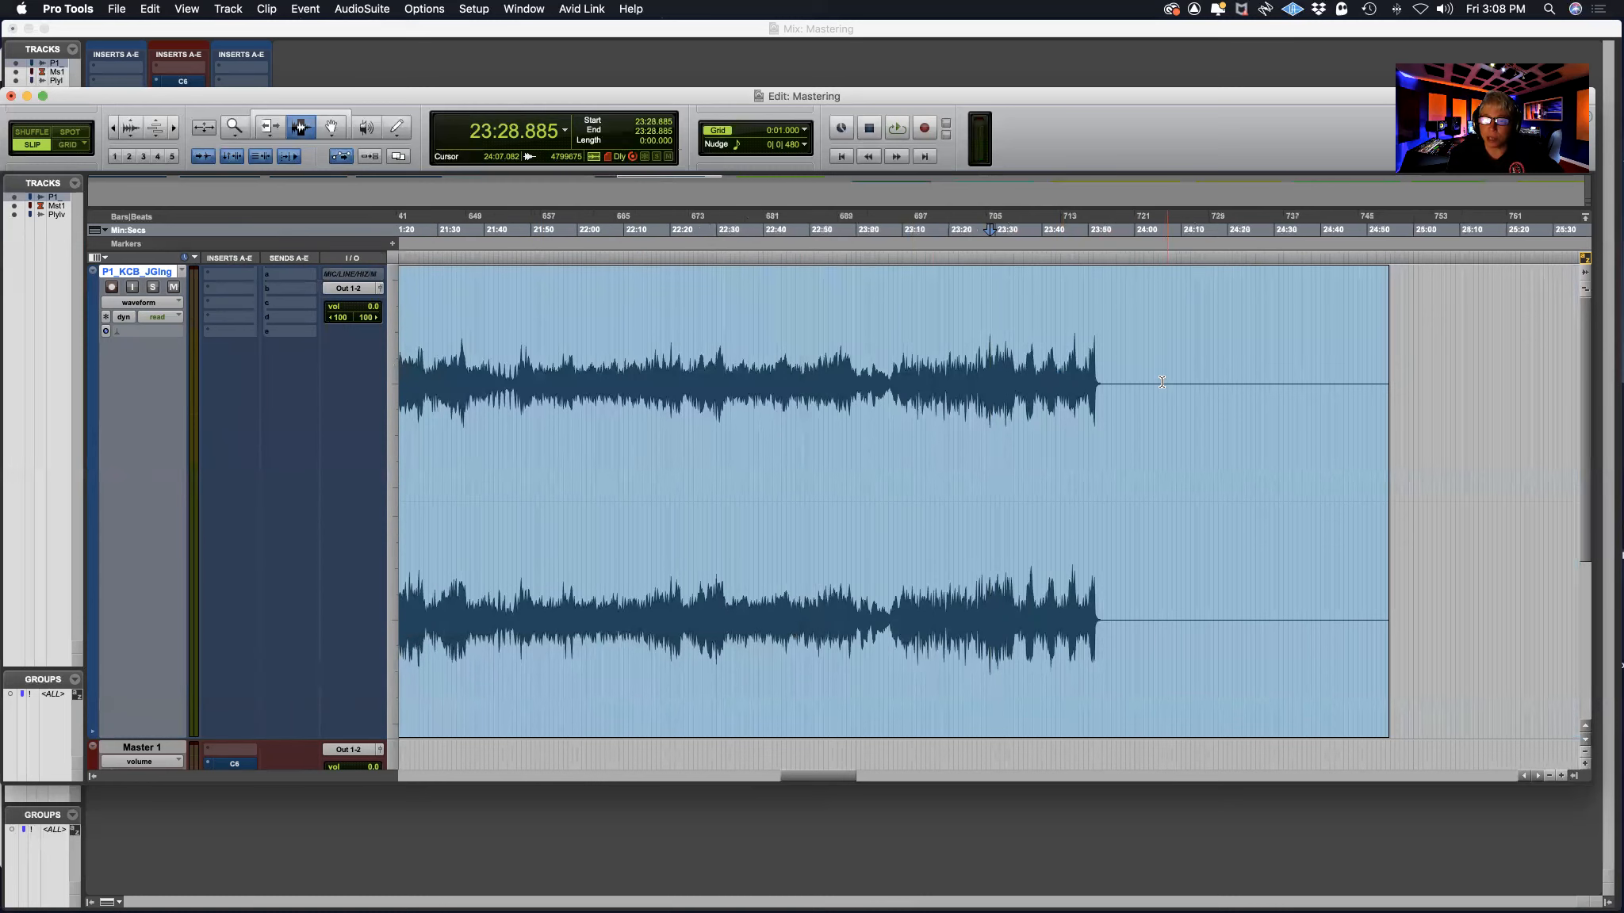
Step: Trim the lead-in silence and short ticks off the start of the Mastering Tutorial 1 clip, up to 20:44.842
scroll(1071, 417, left, 10)
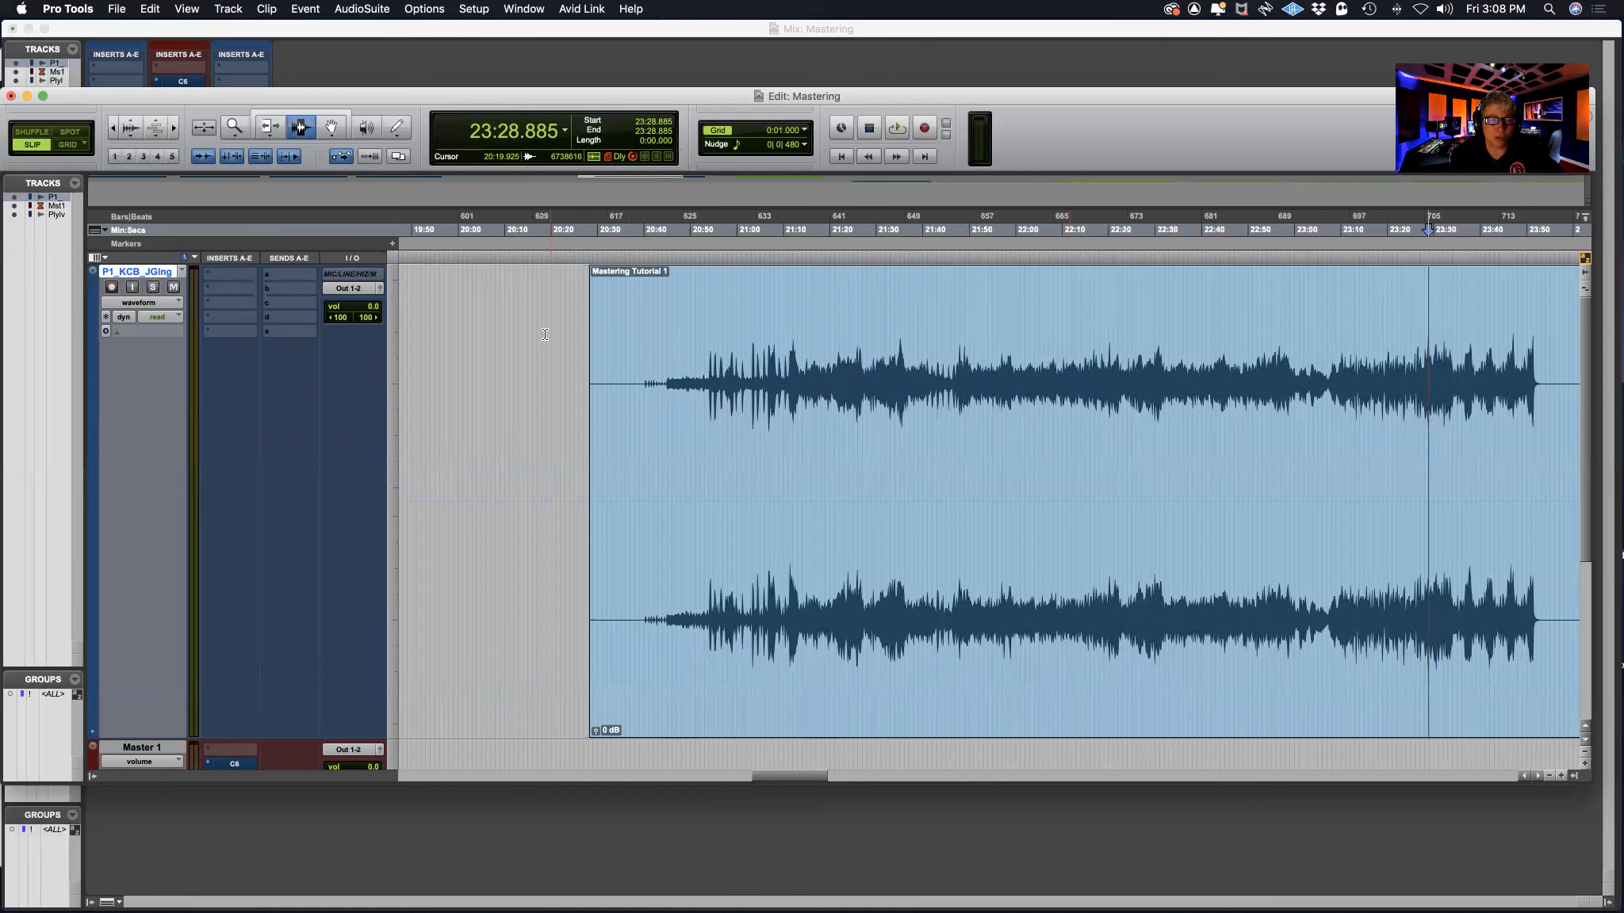
click(260, 132)
drag(607, 371, 625, 379)
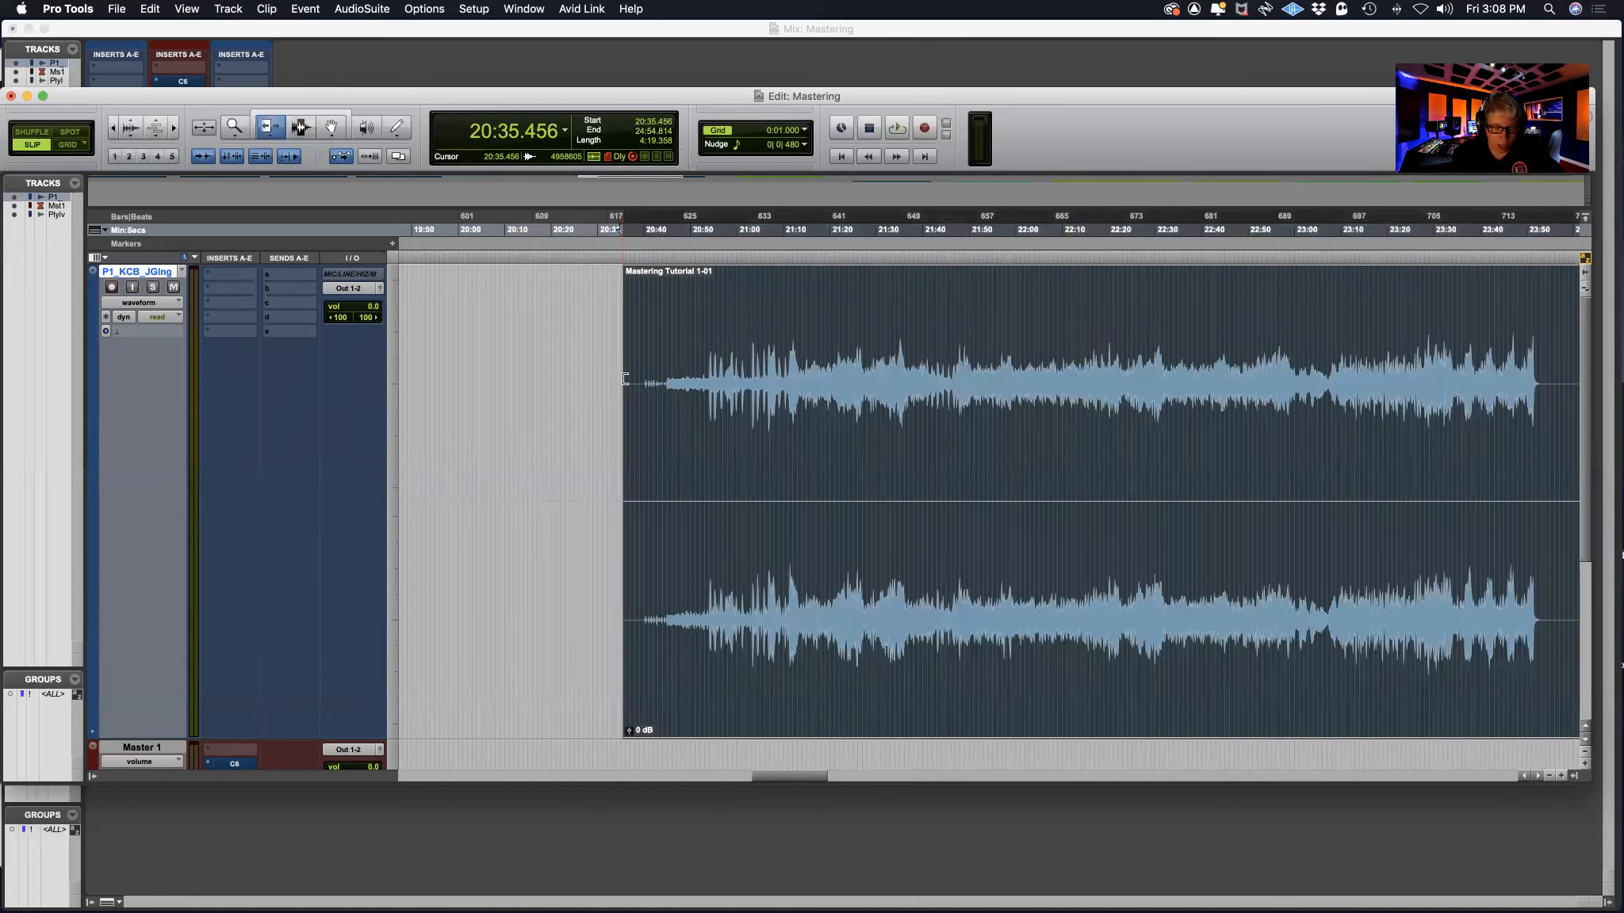
key(super+bracketright)
key(super+bracketright)
key(super+bracketright)
drag(1160, 375, 1172, 378)
key(space)
key(space)
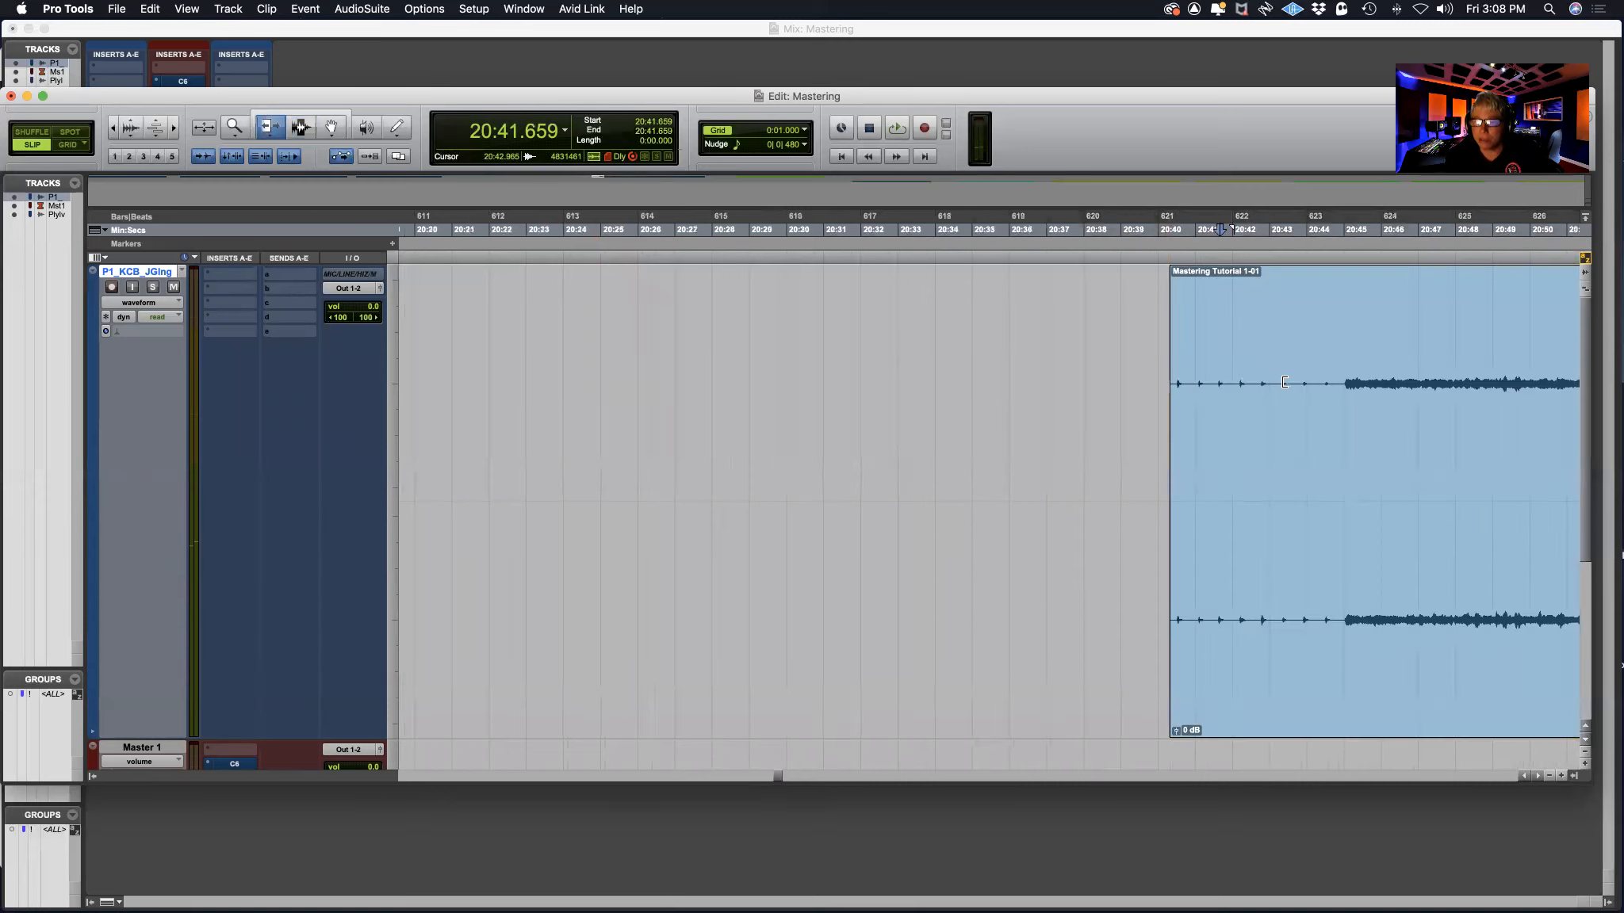
click(1337, 385)
drag(1338, 385, 1340, 384)
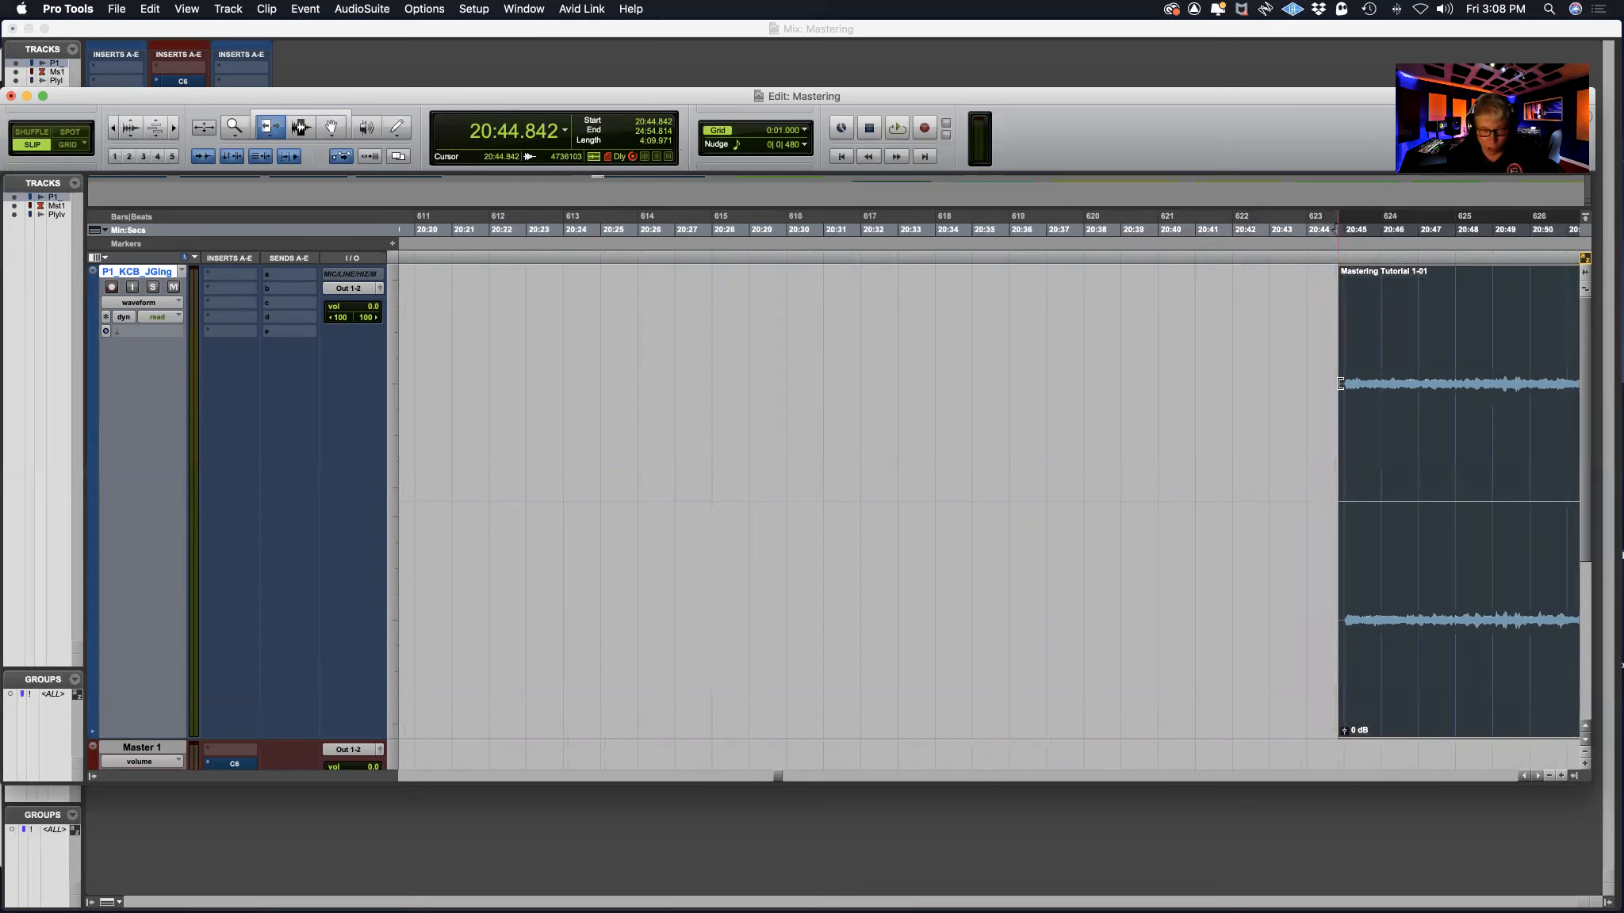
Step: Play the trimmed beginning of the clip from 20:44.842 to check how the music starts
key(super+bracketright)
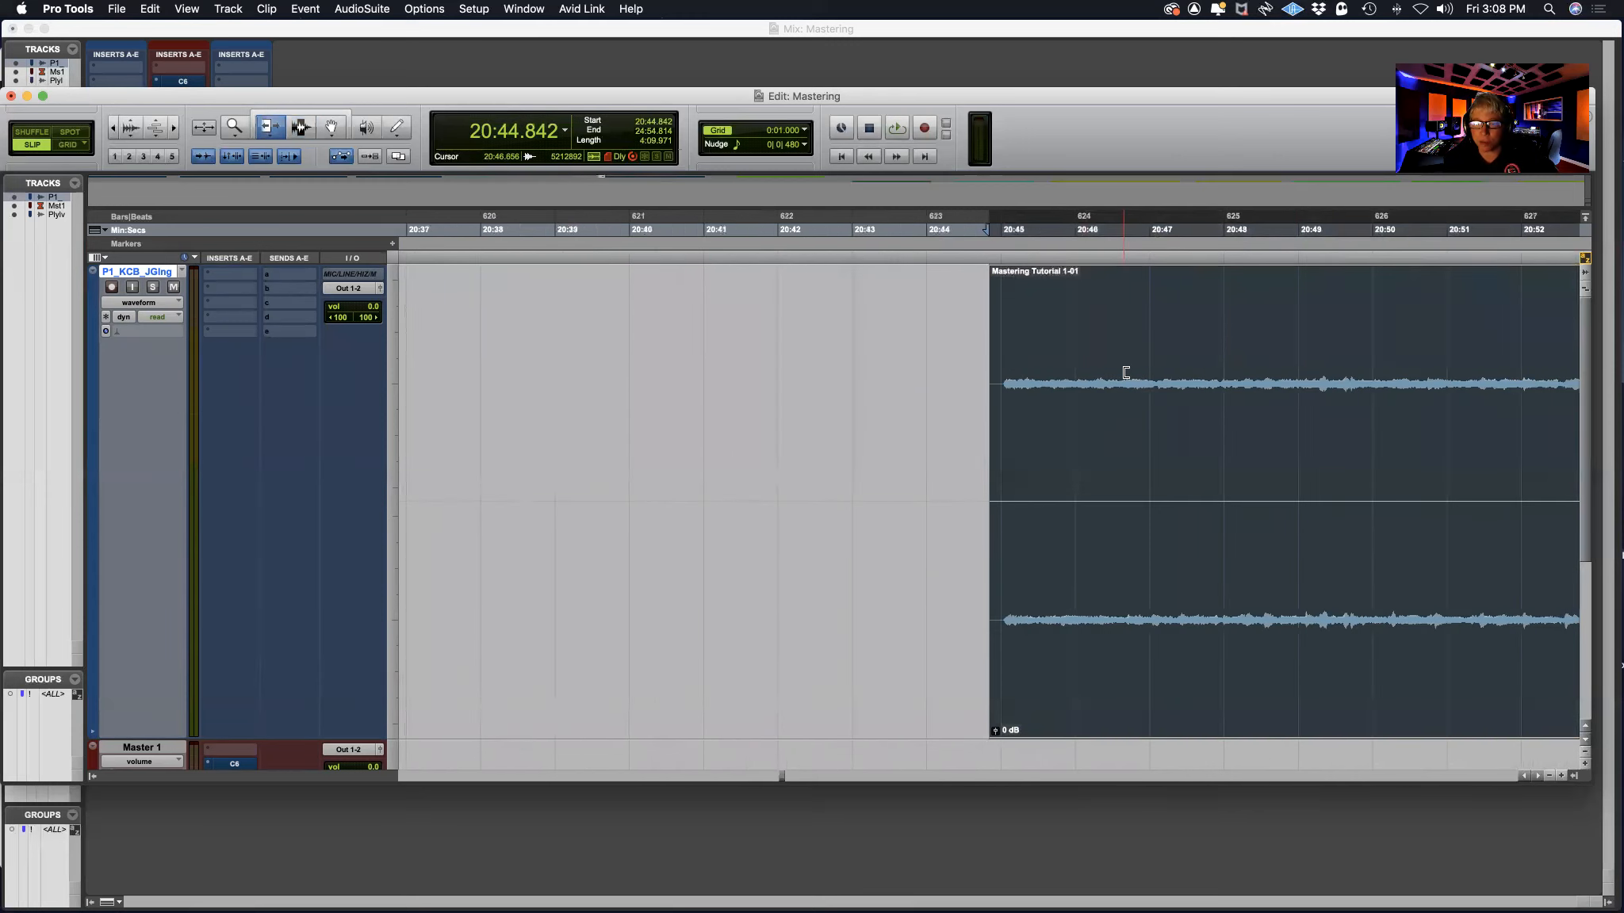
key(space)
key(super+bracketleft)
key(super+bracketleft)
key(super+bracketleft)
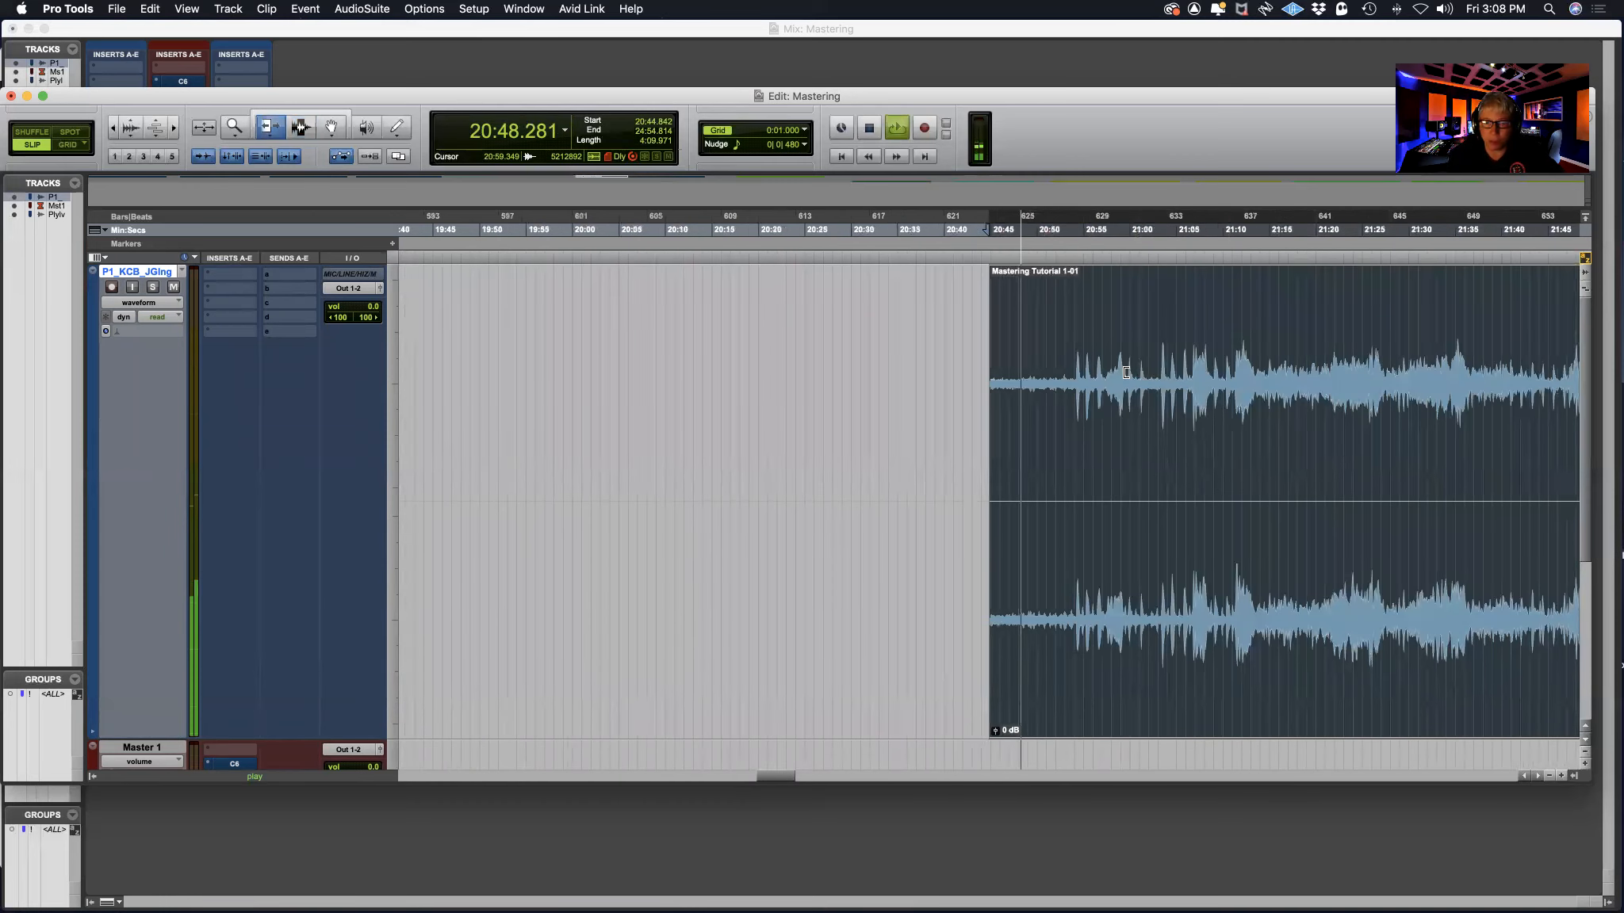
key(super+bracketleft)
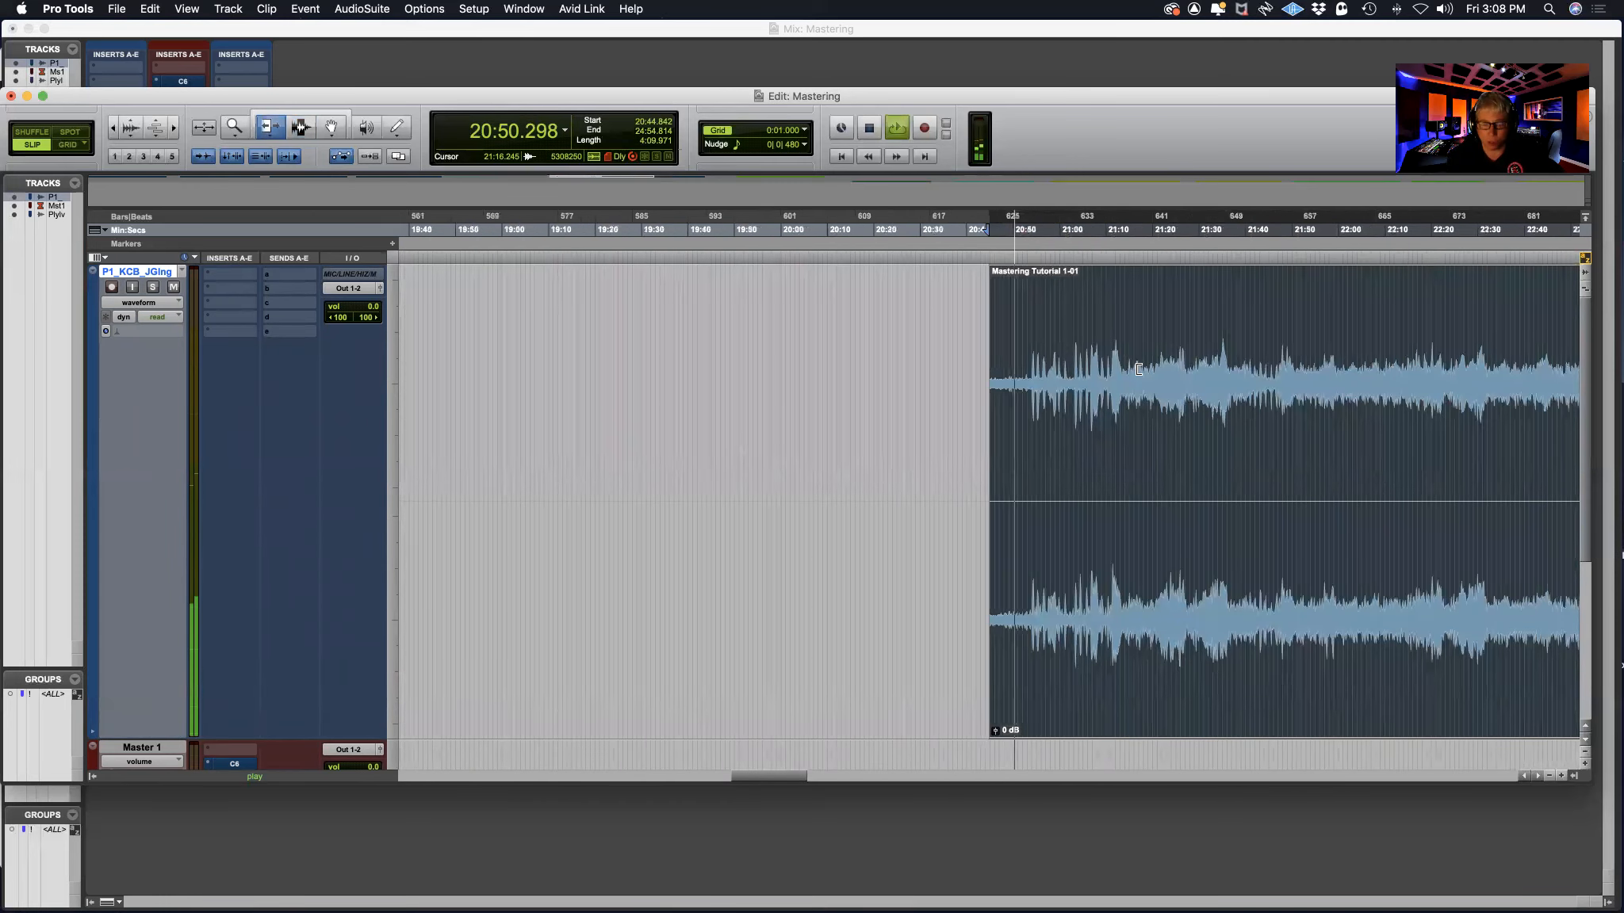
key(super+bracketleft)
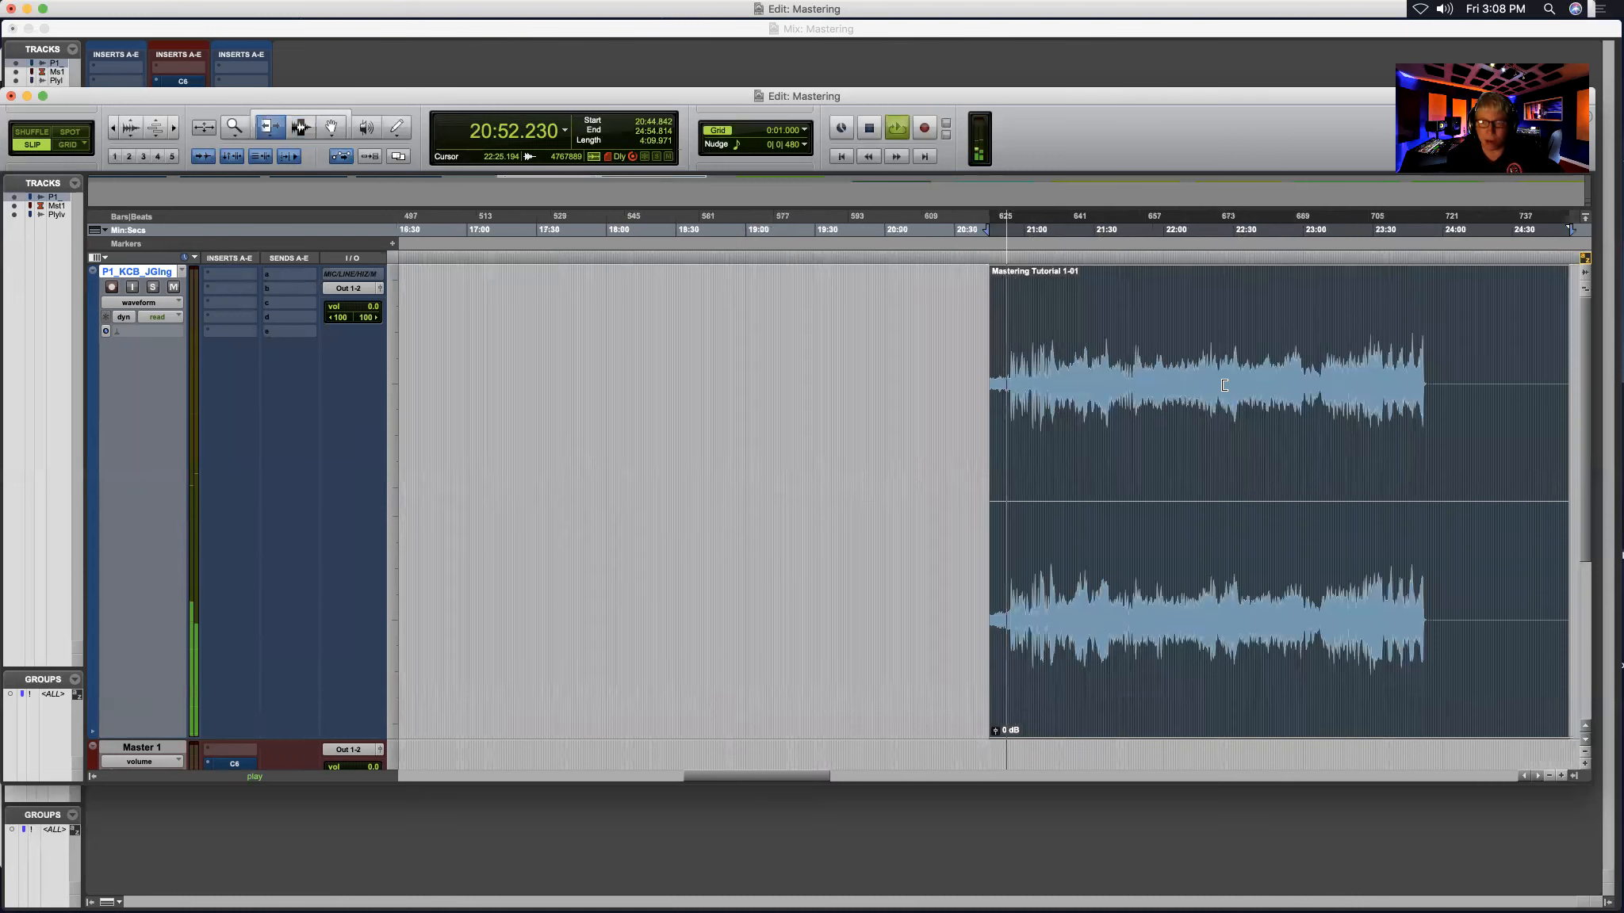
key(space)
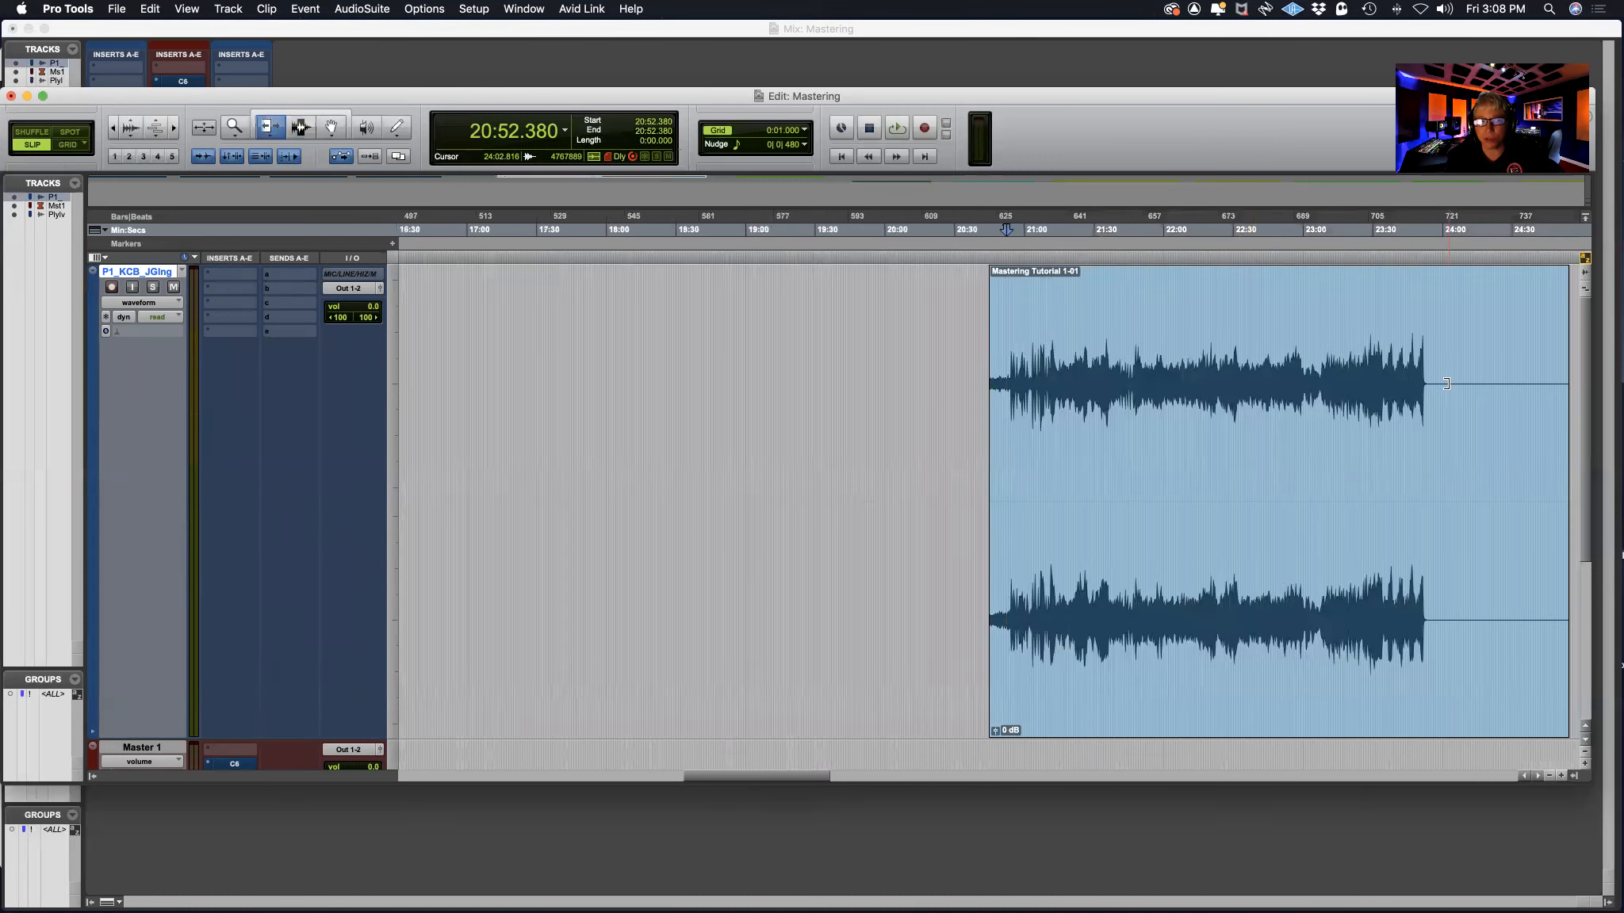
Step: Trim the silence off the end of the Mastering Tutorial 1 clip, back to 23:54.794
drag(1446, 384, 1437, 383)
key(super+bracketright)
key(super+bracketright)
key(super+bracketright)
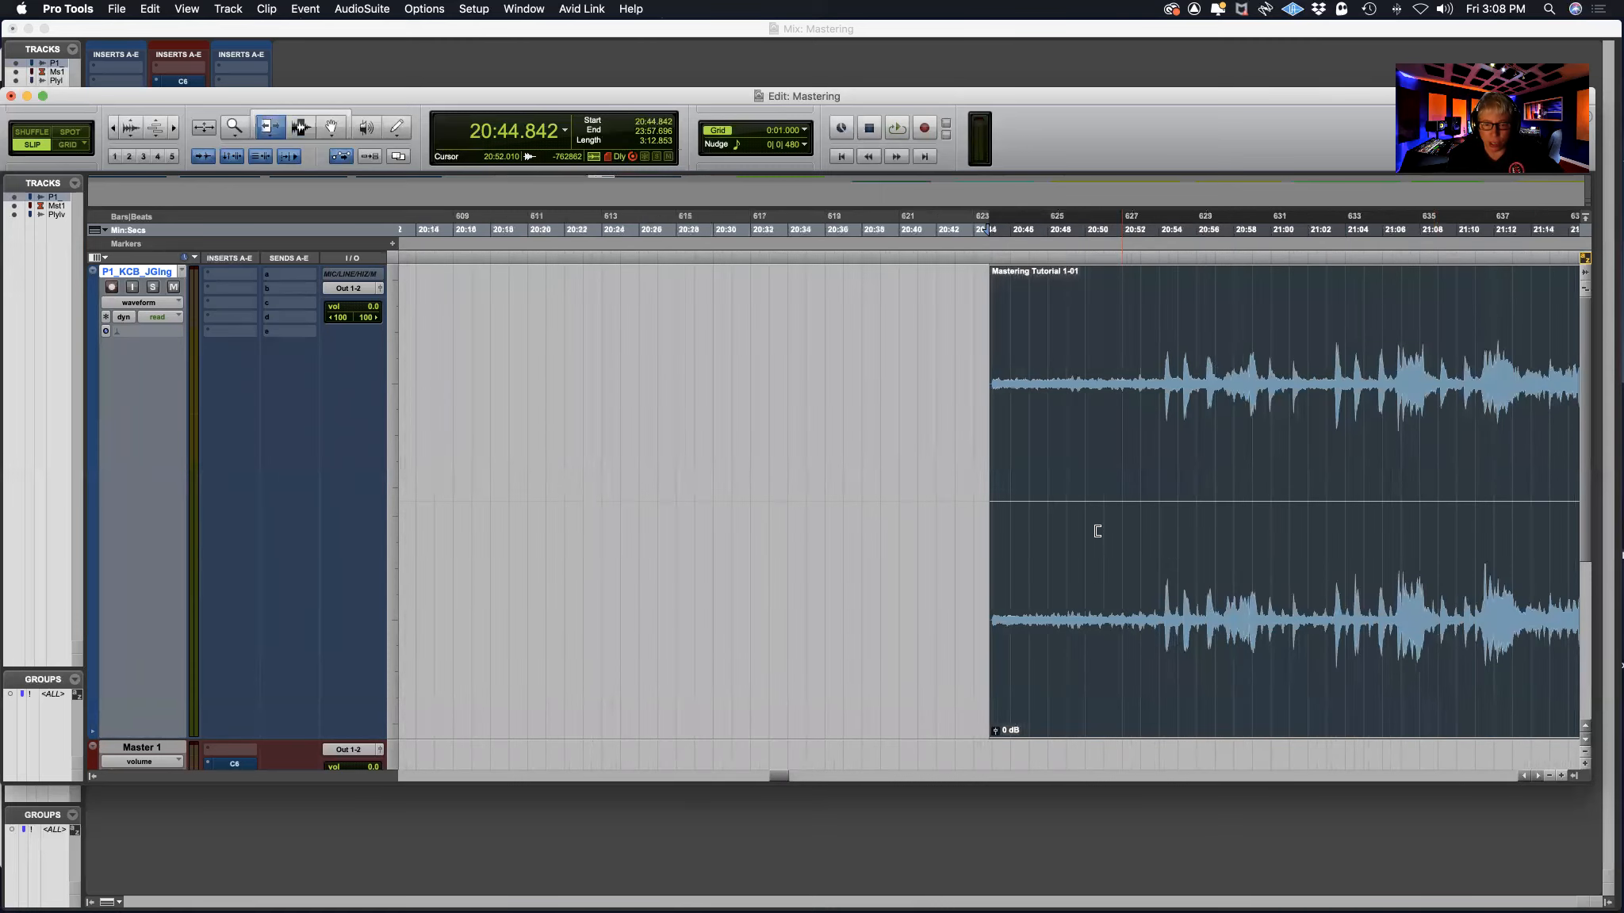
drag(781, 781, 836, 783)
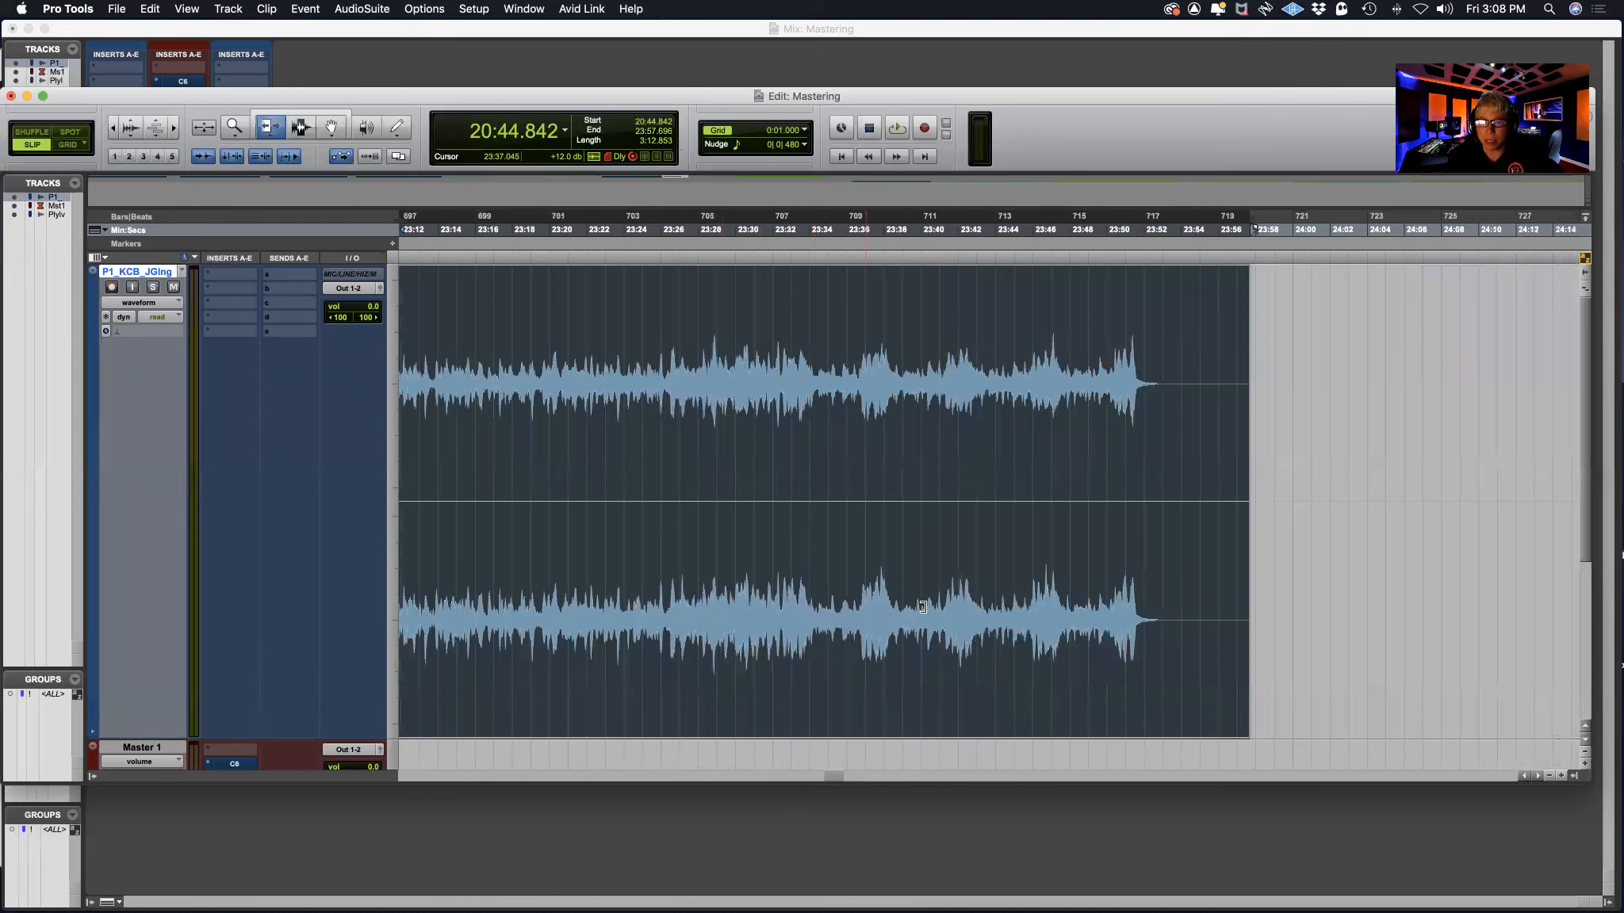
drag(1224, 379, 1192, 385)
key(F7)
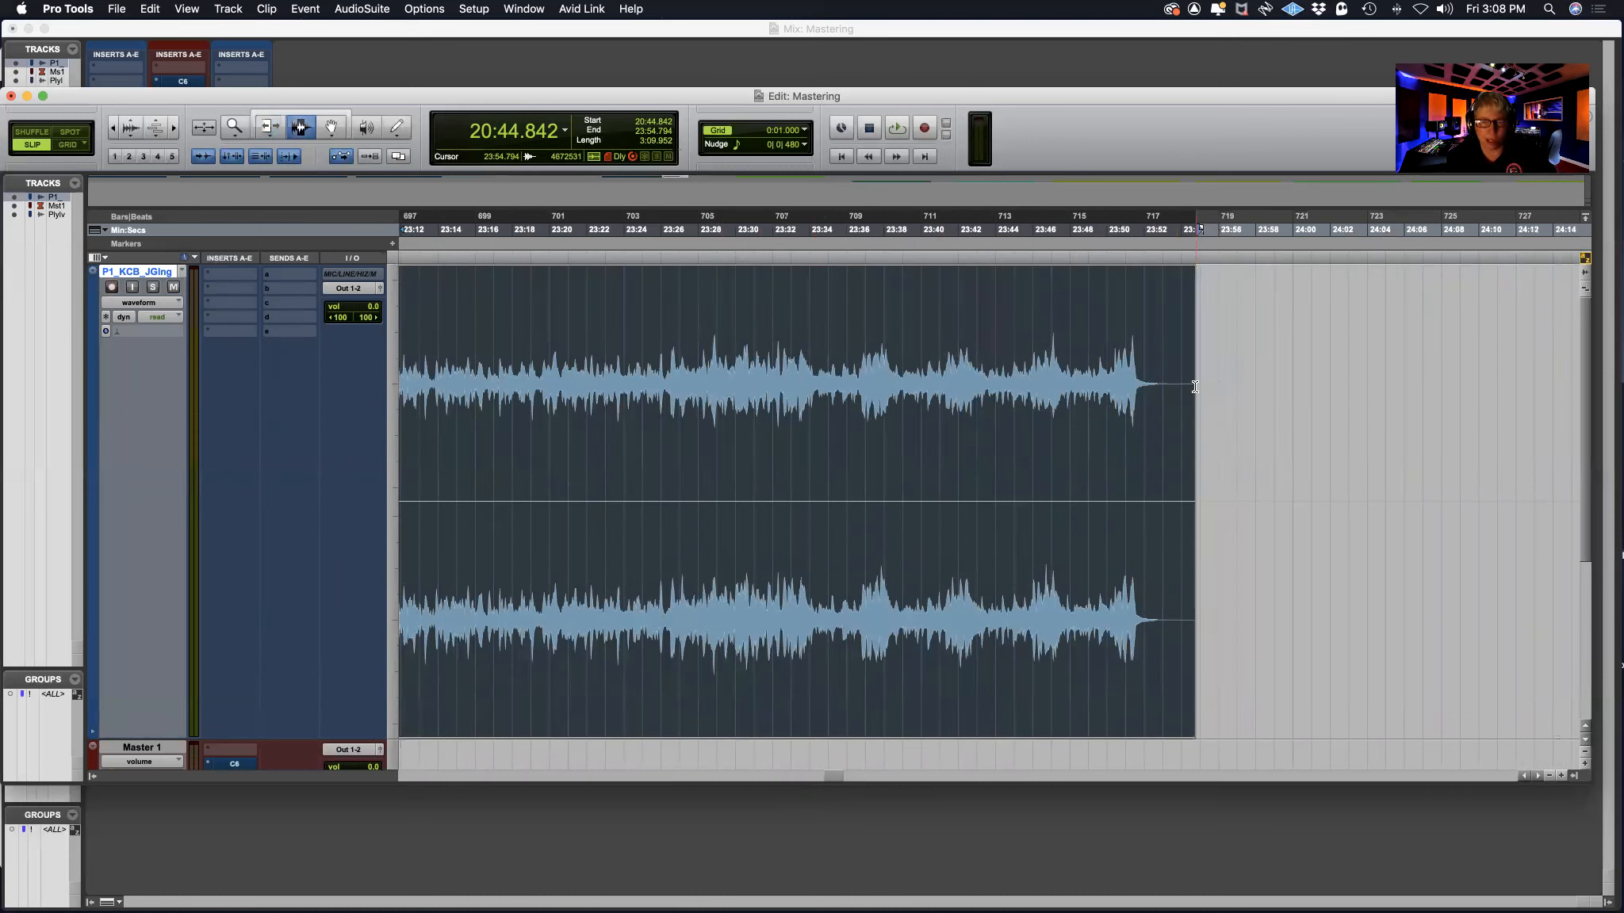
Step: Play the fading ending from 23:51.040 and trim the clip's end further, to 23:53.770
click(1125, 384)
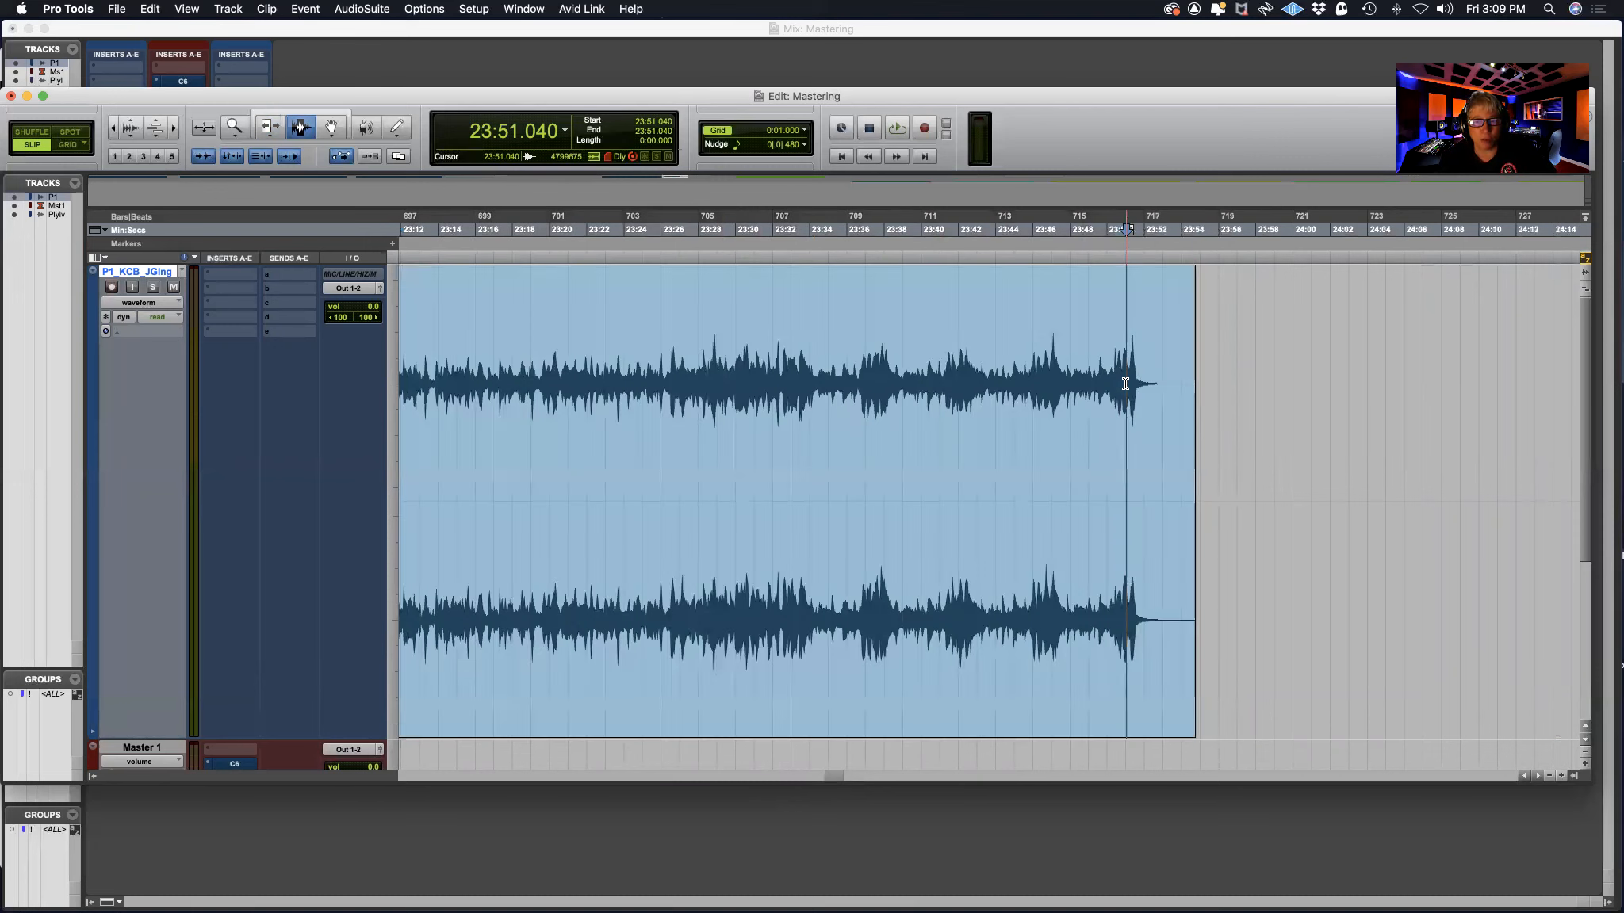
key(space)
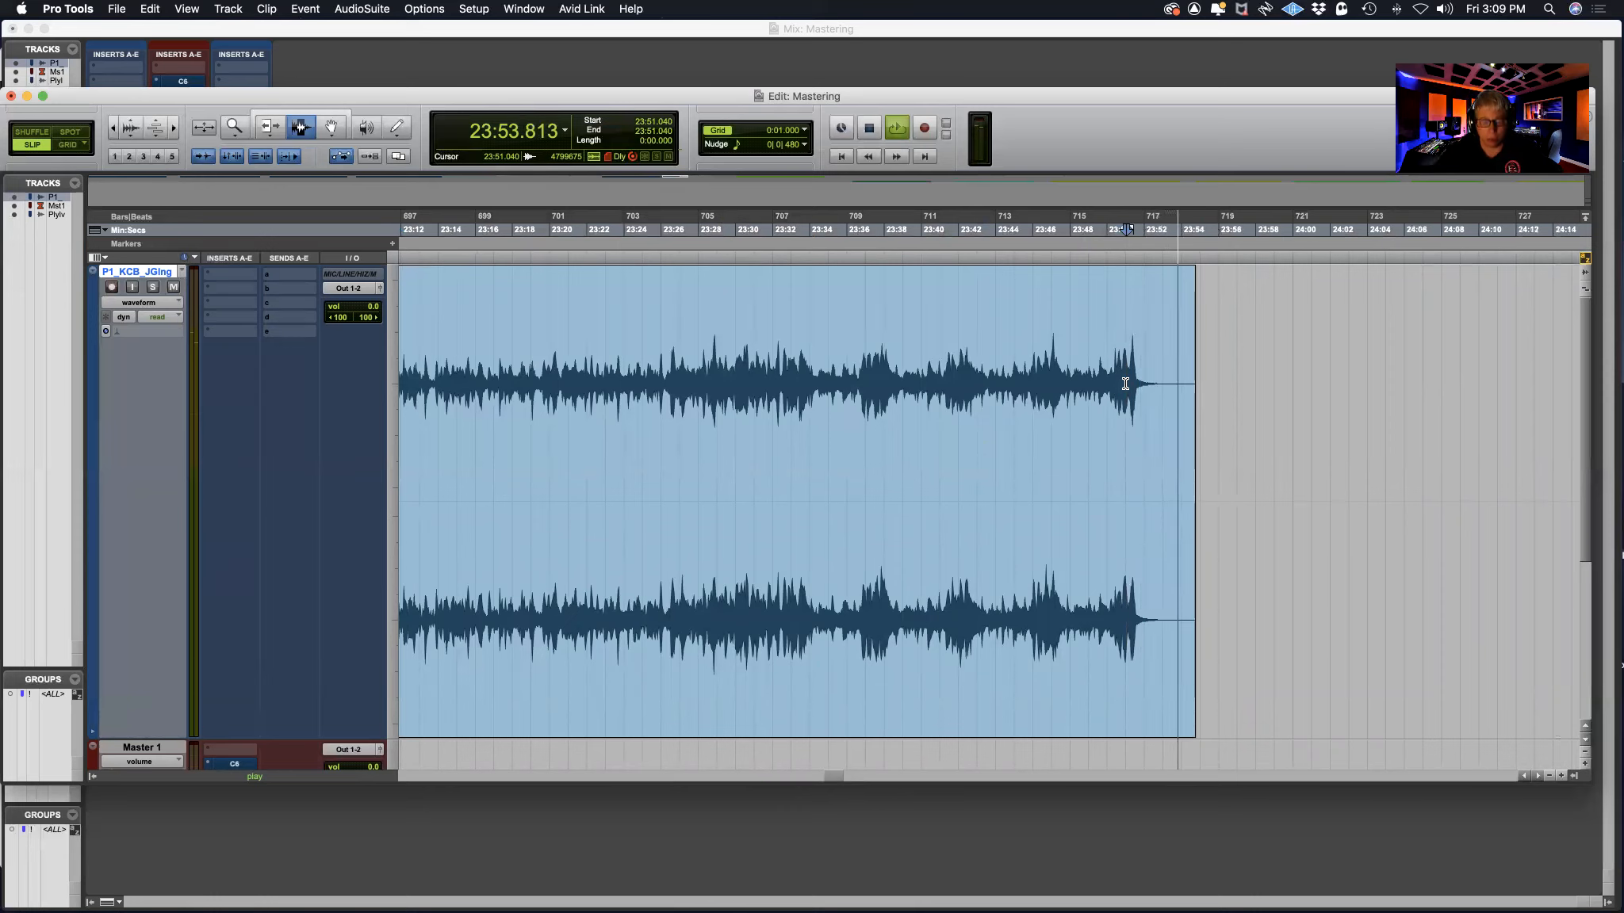
key(space)
key(F6)
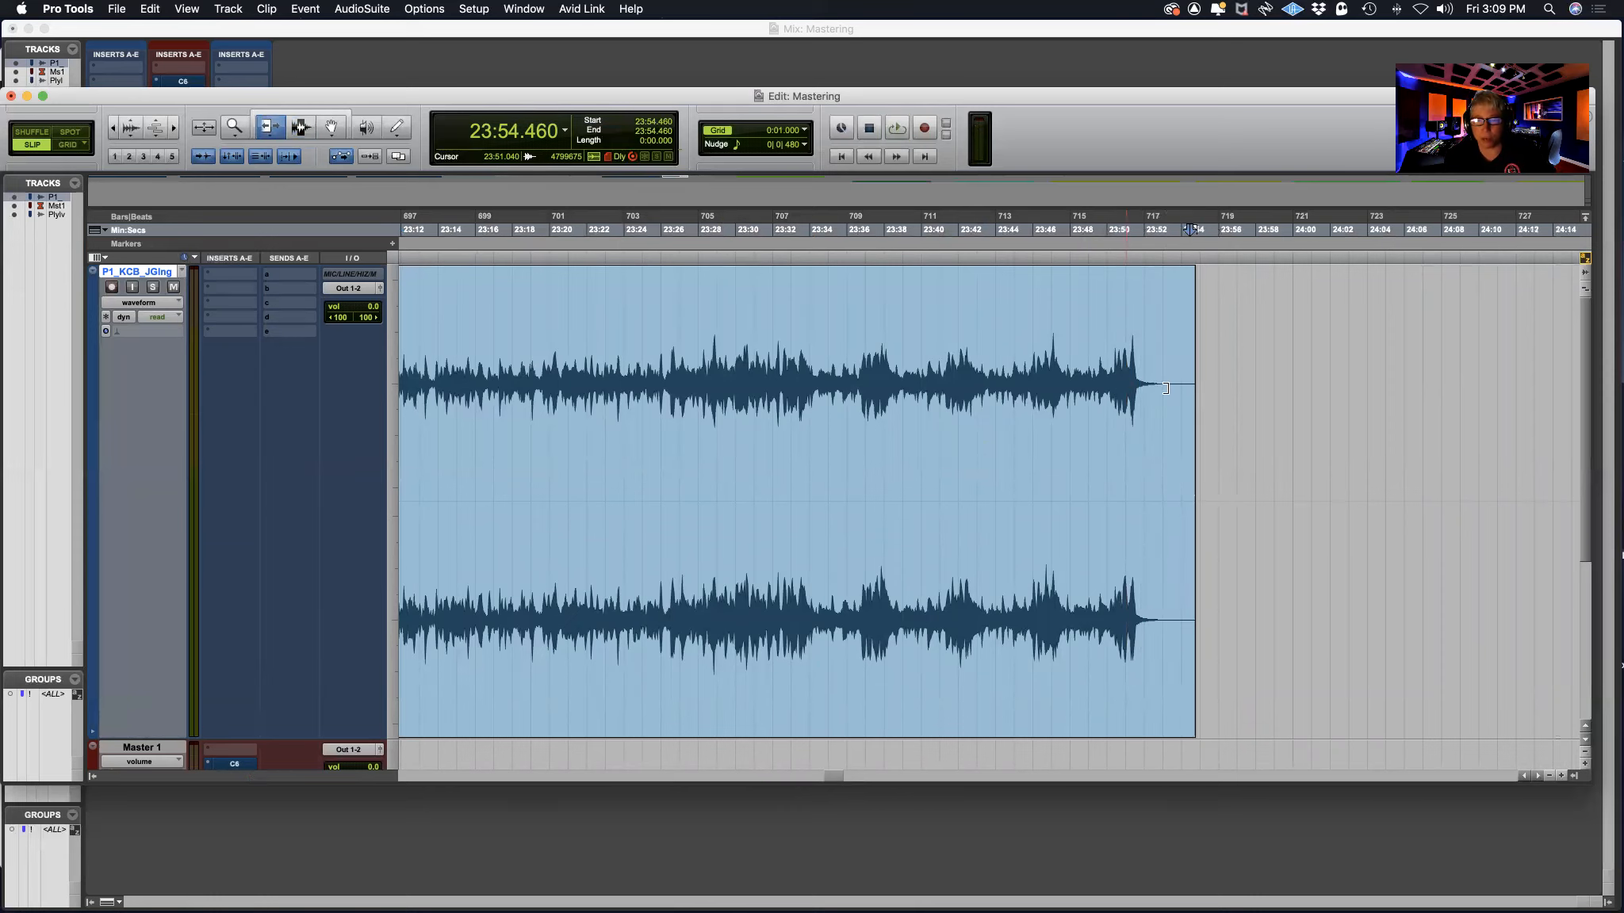
drag(1197, 389, 1176, 383)
key(F7)
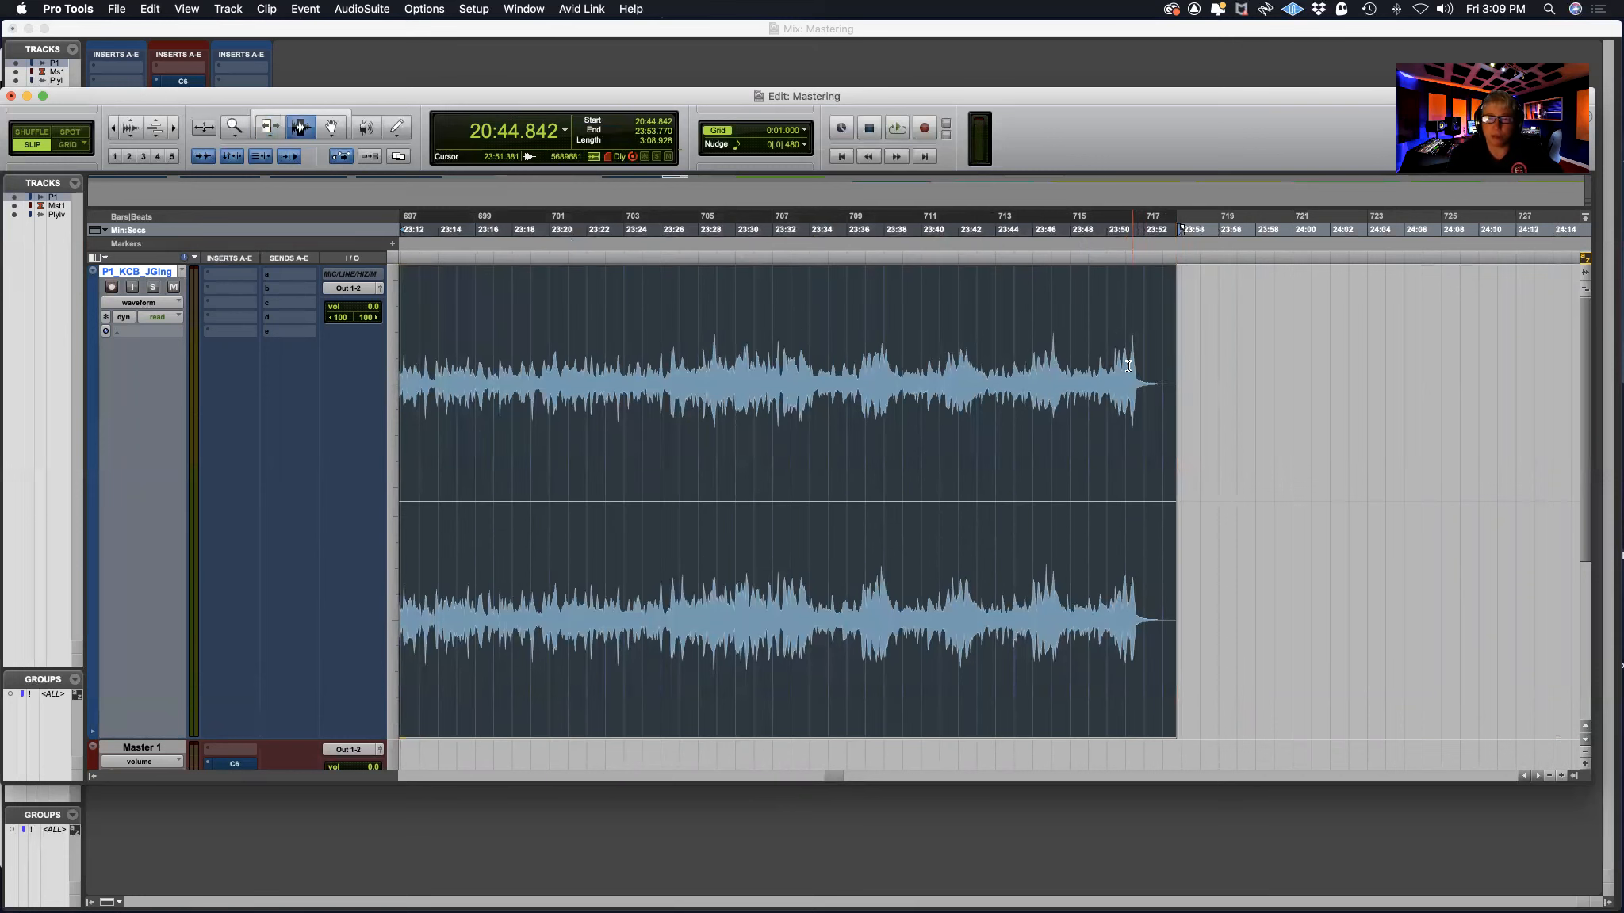
Step: Play the trimmed ending from 23:49.973 to check that the fade-out is kept
click(1107, 367)
key(space)
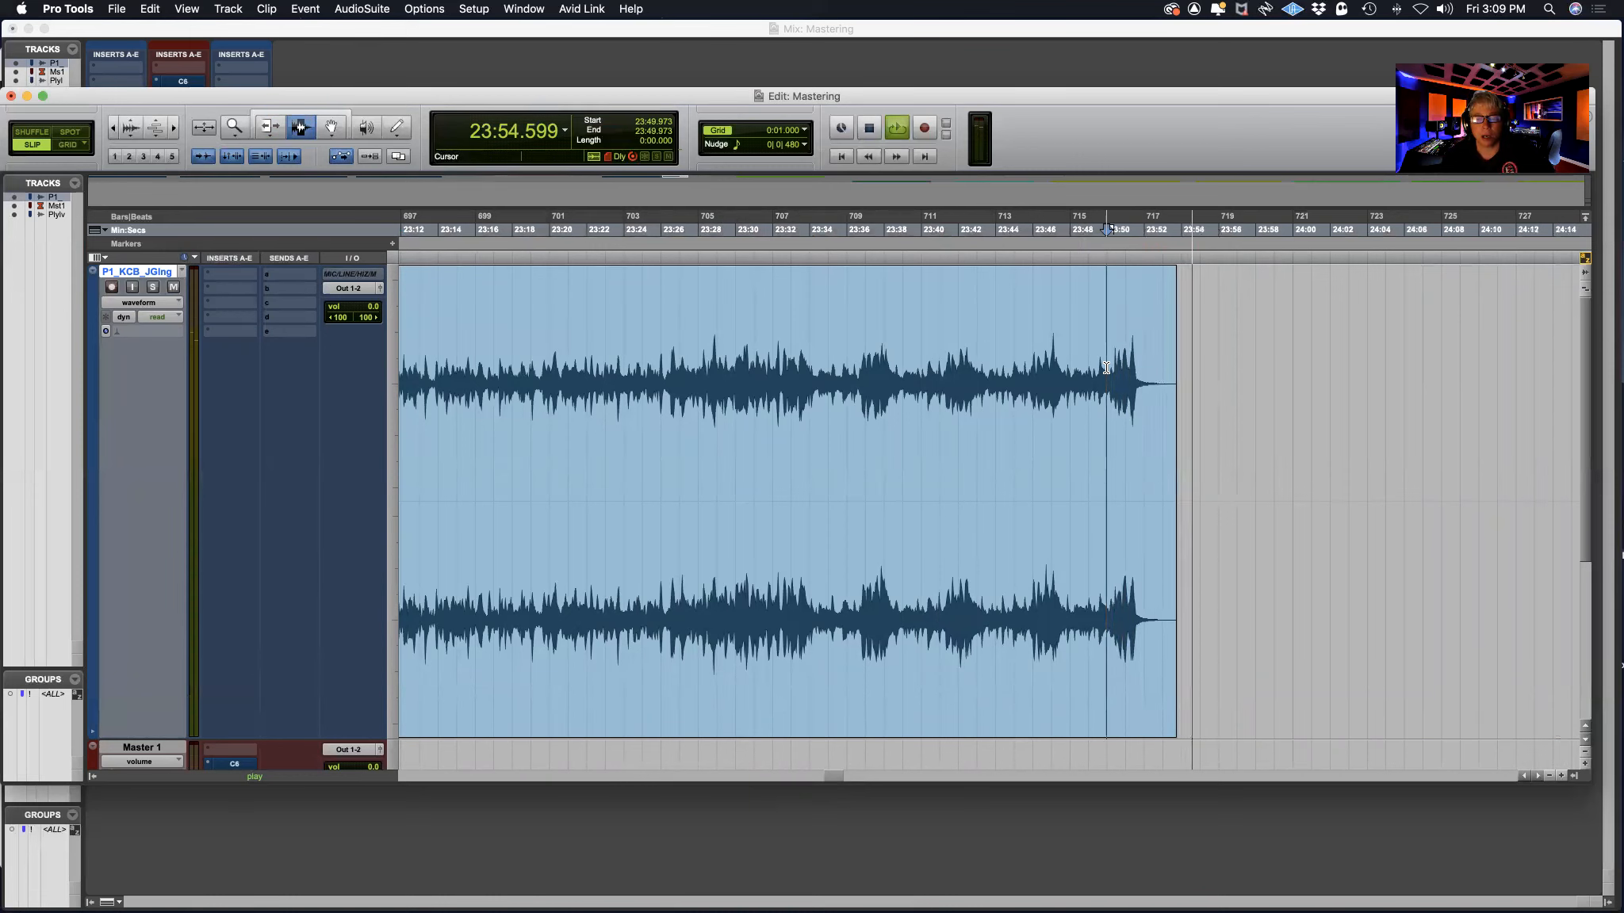
key(space)
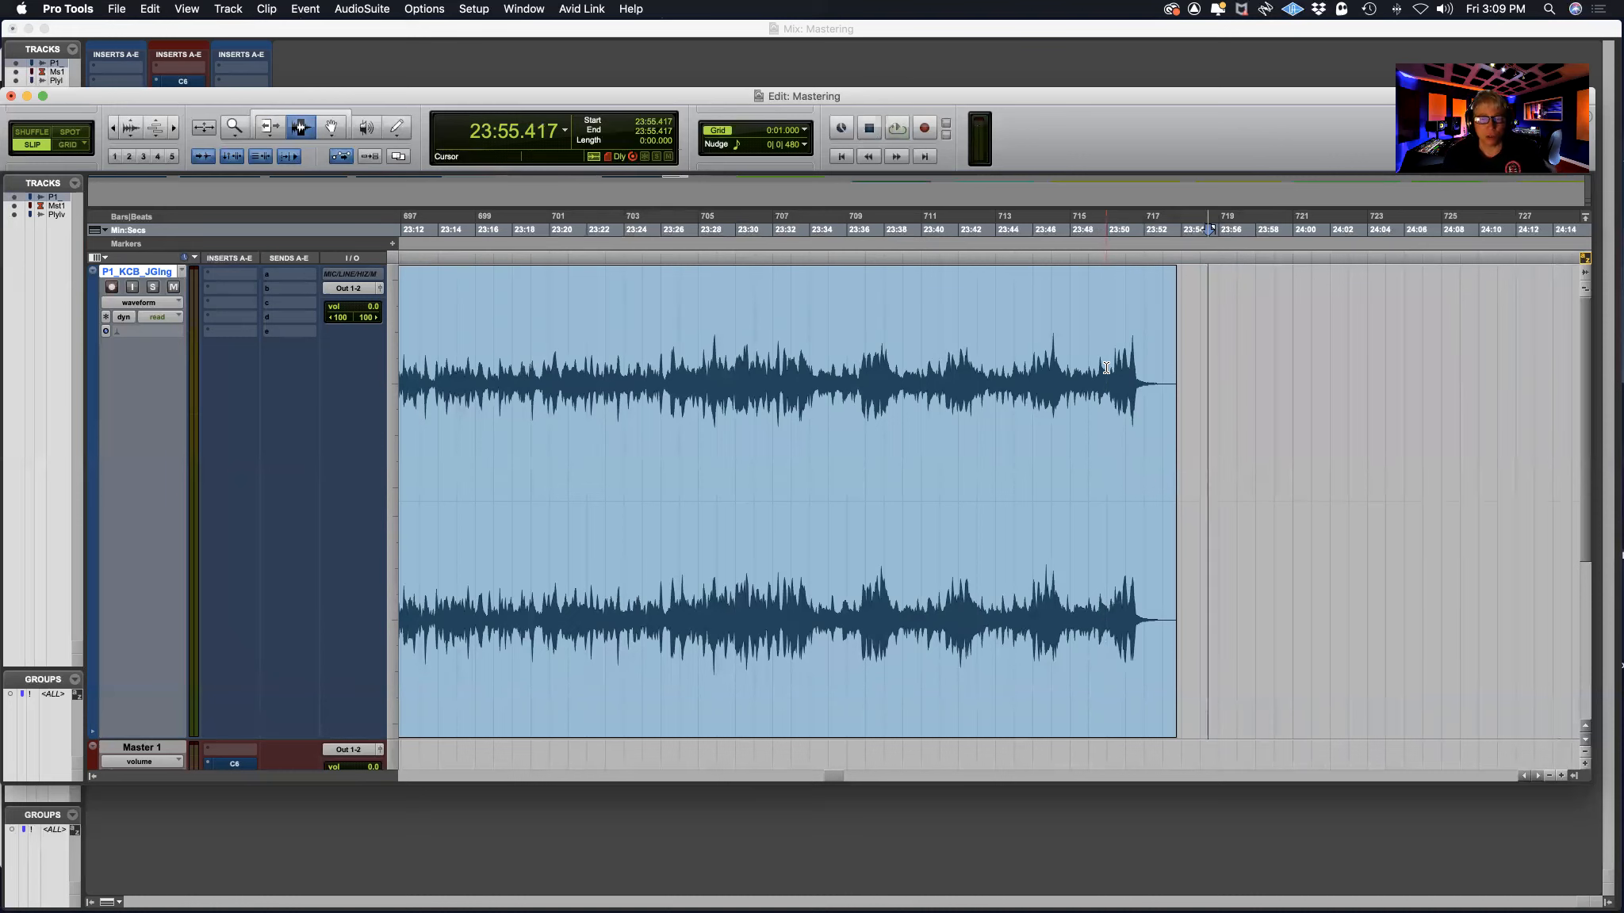
Step: Open the loudness meter on Master 1 and measure the Mastering Tutorial 2 clip from 27:36.320
key(r)
key(r)
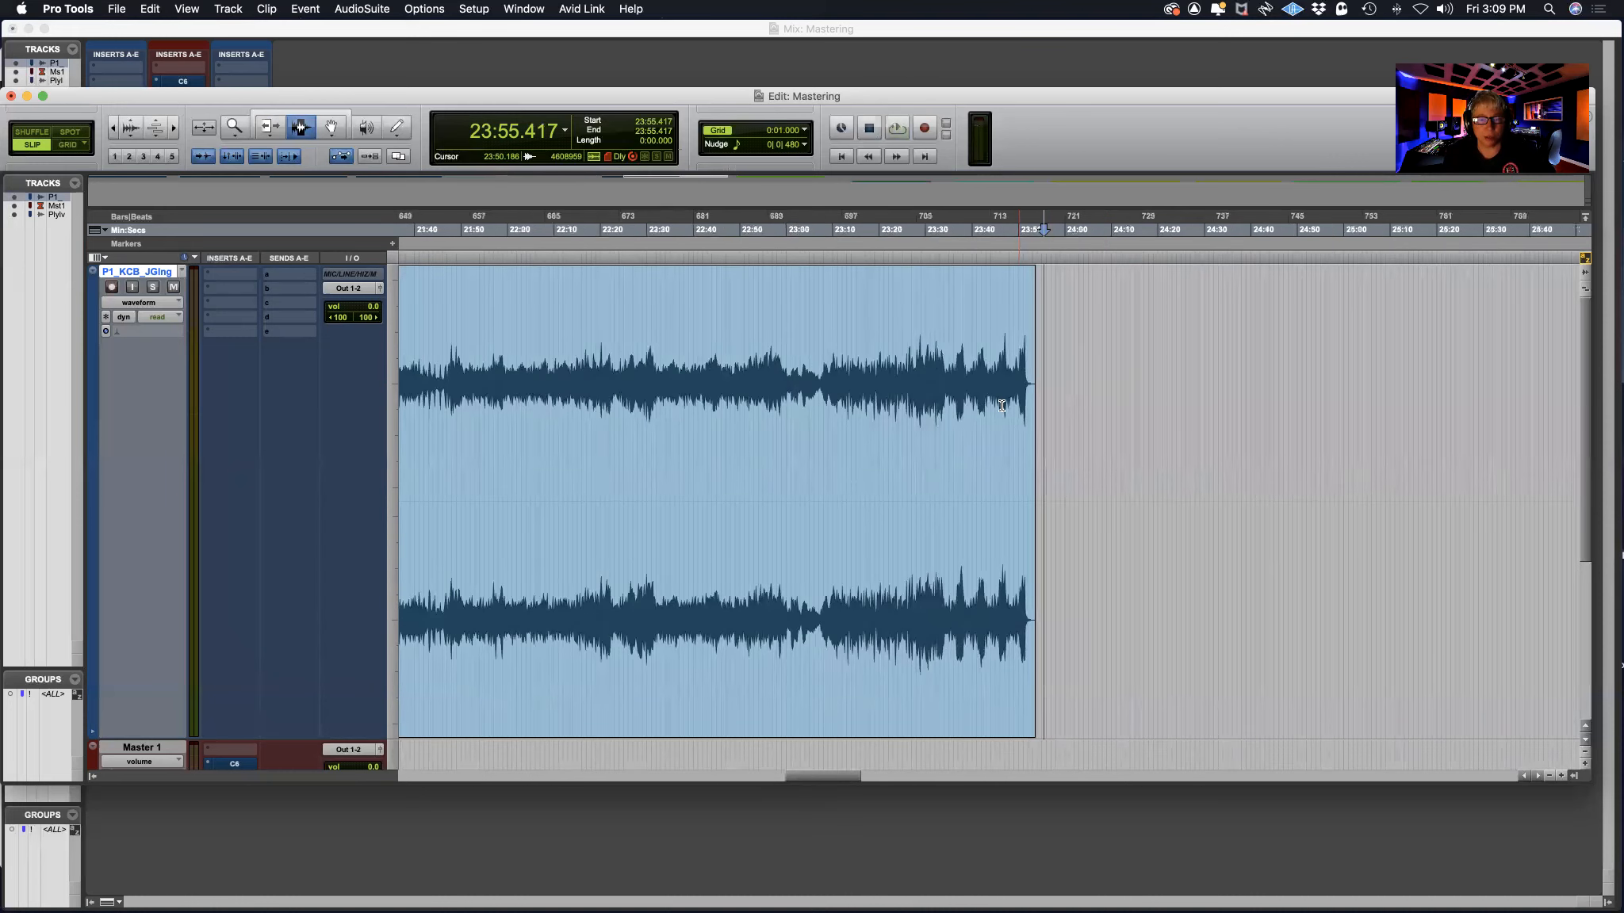
drag(813, 772, 914, 765)
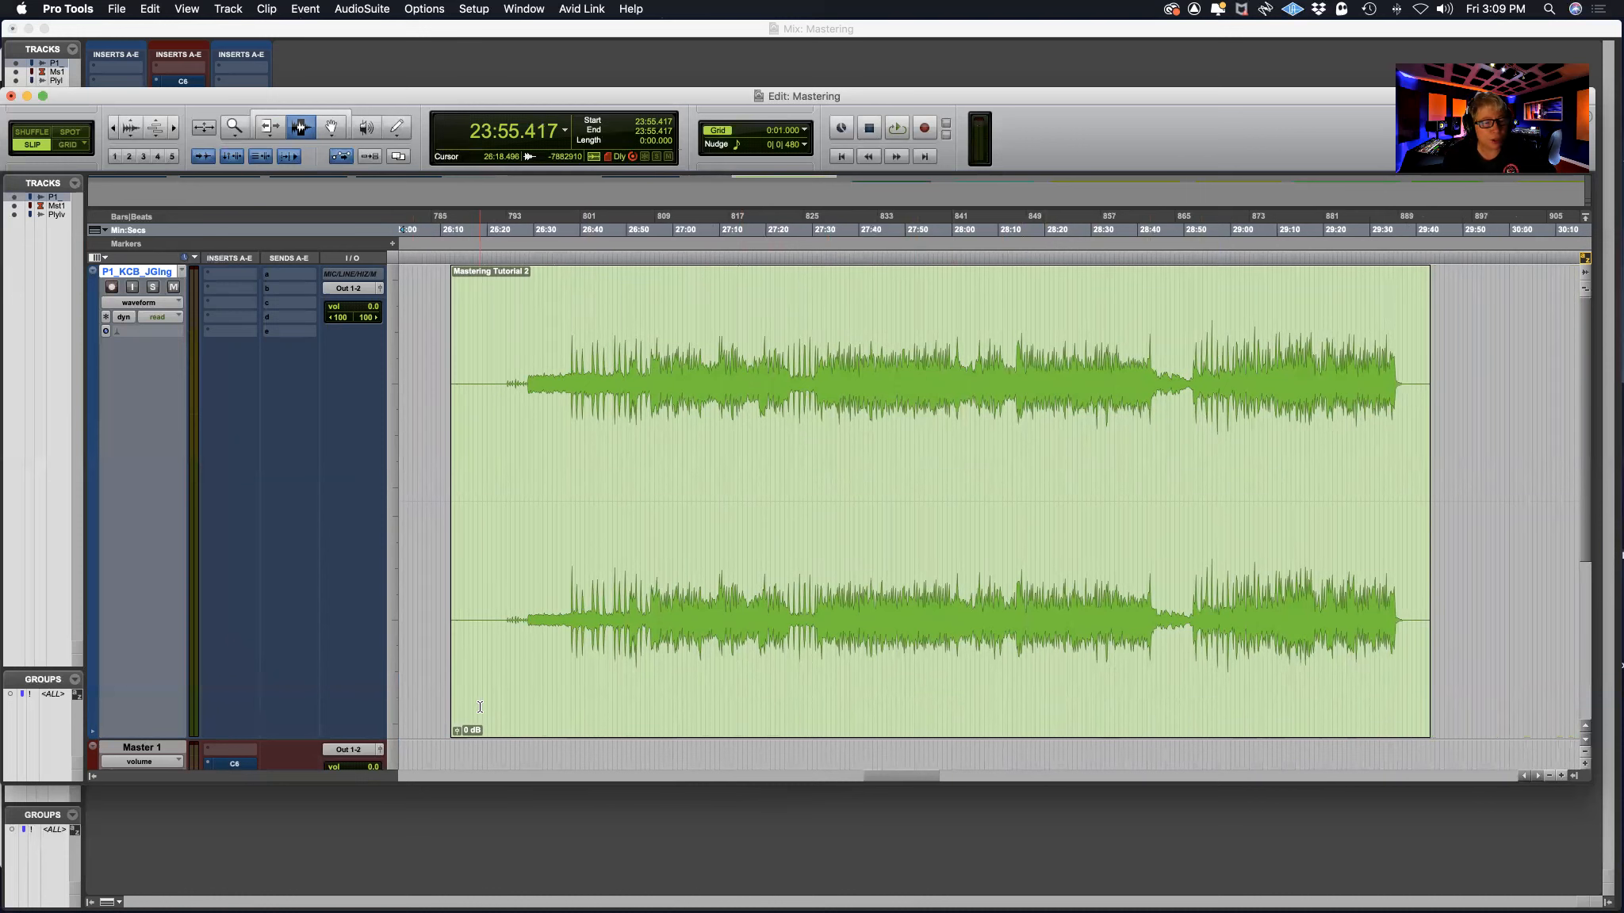
scroll(578, 708, down, 5)
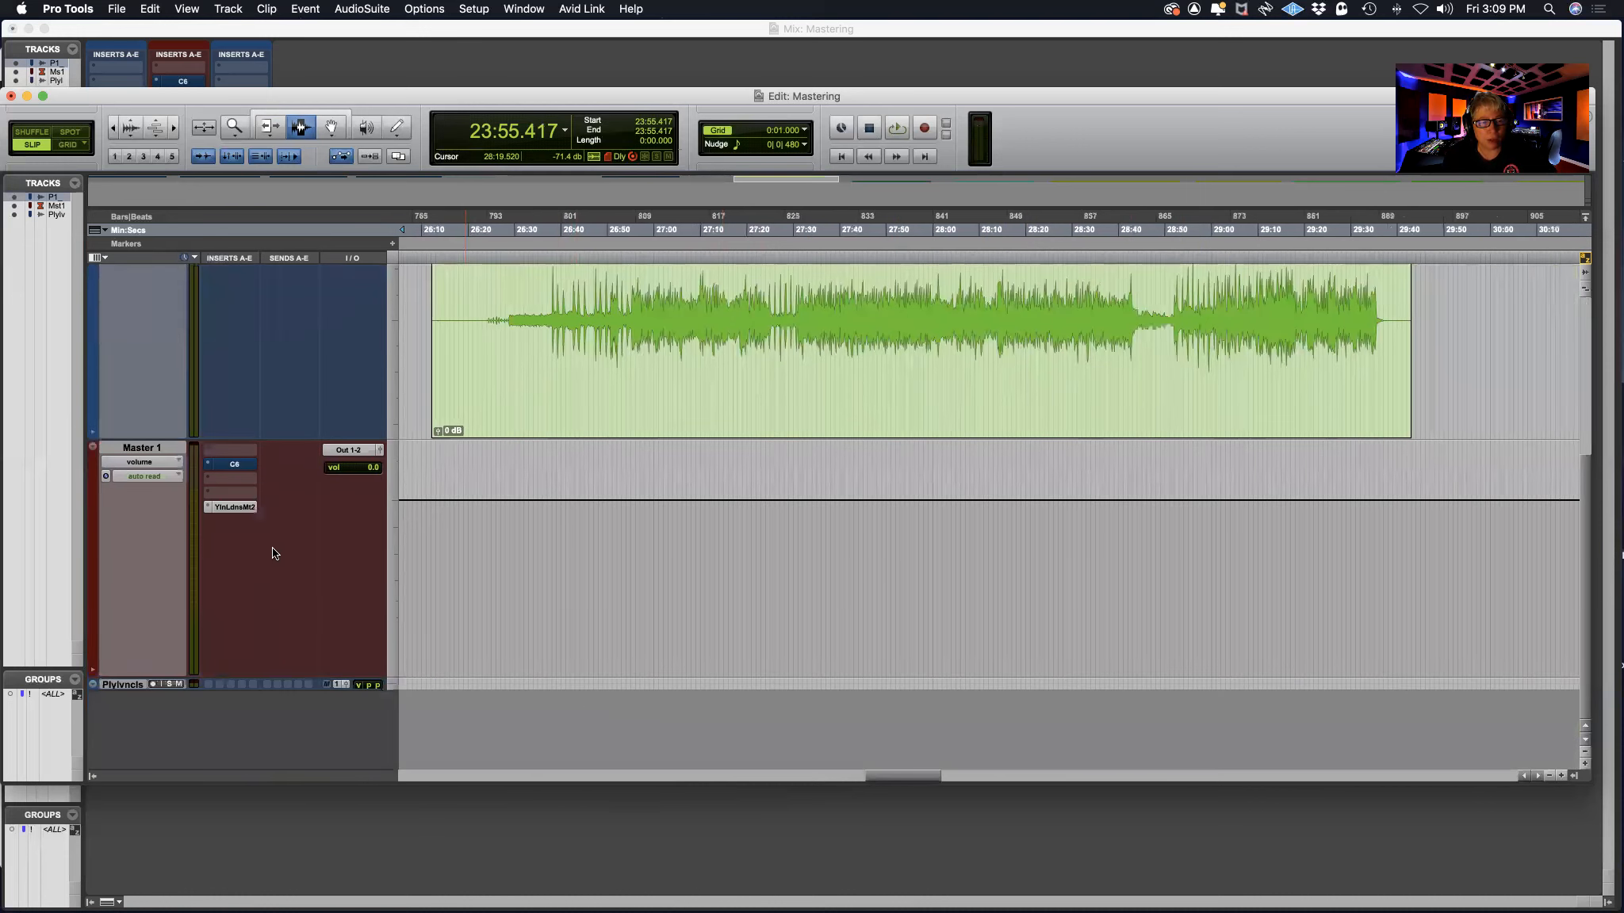
click(234, 508)
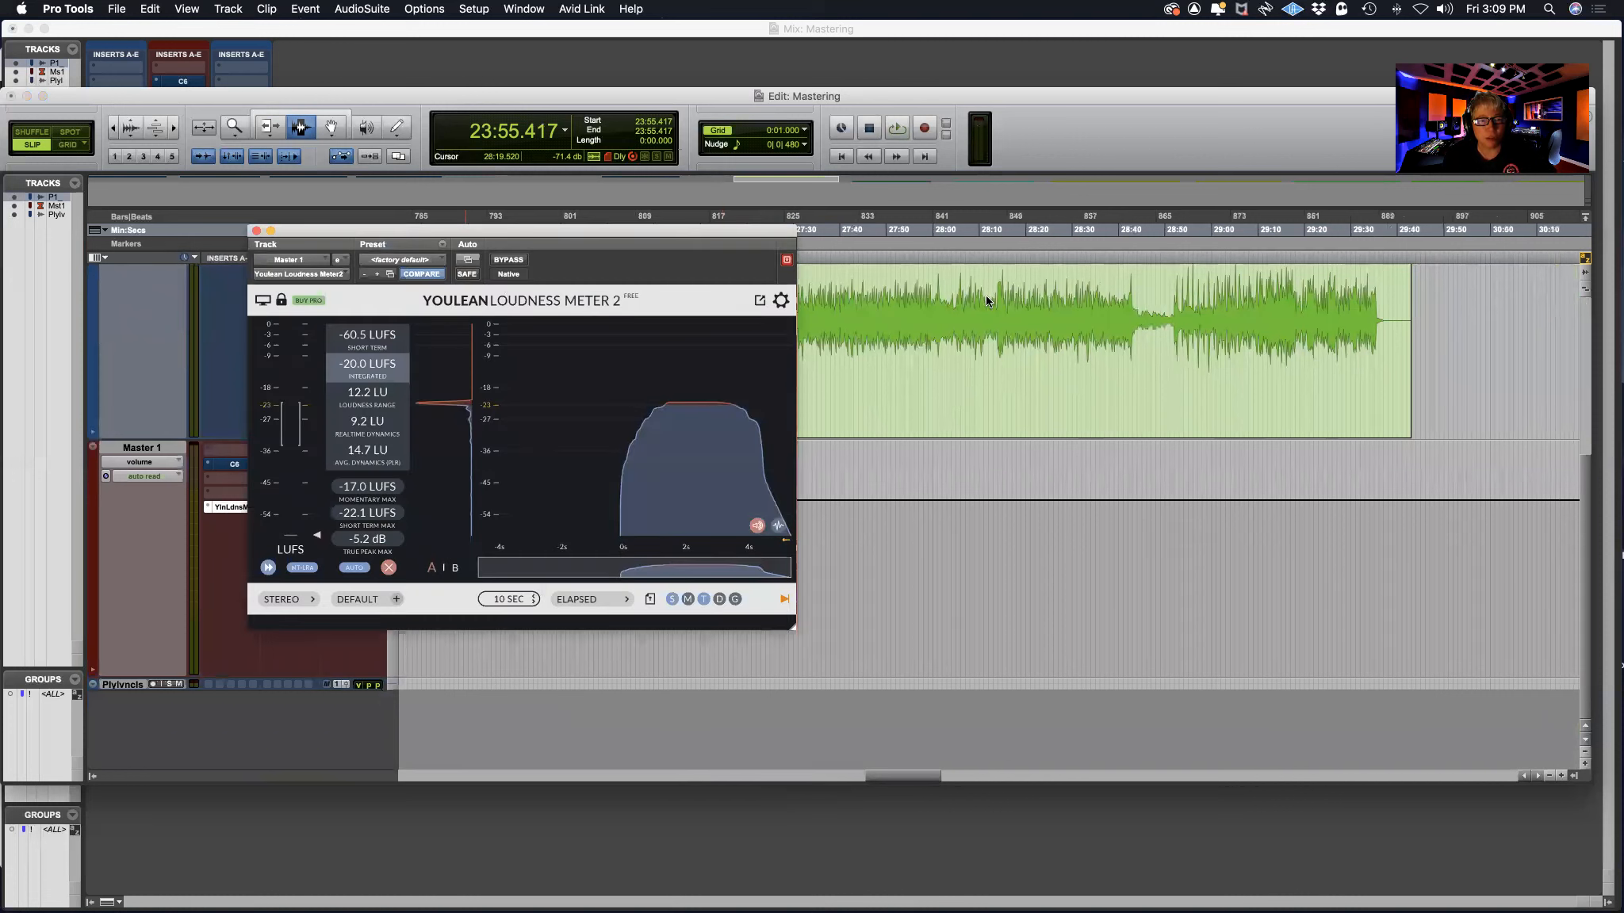
click(822, 327)
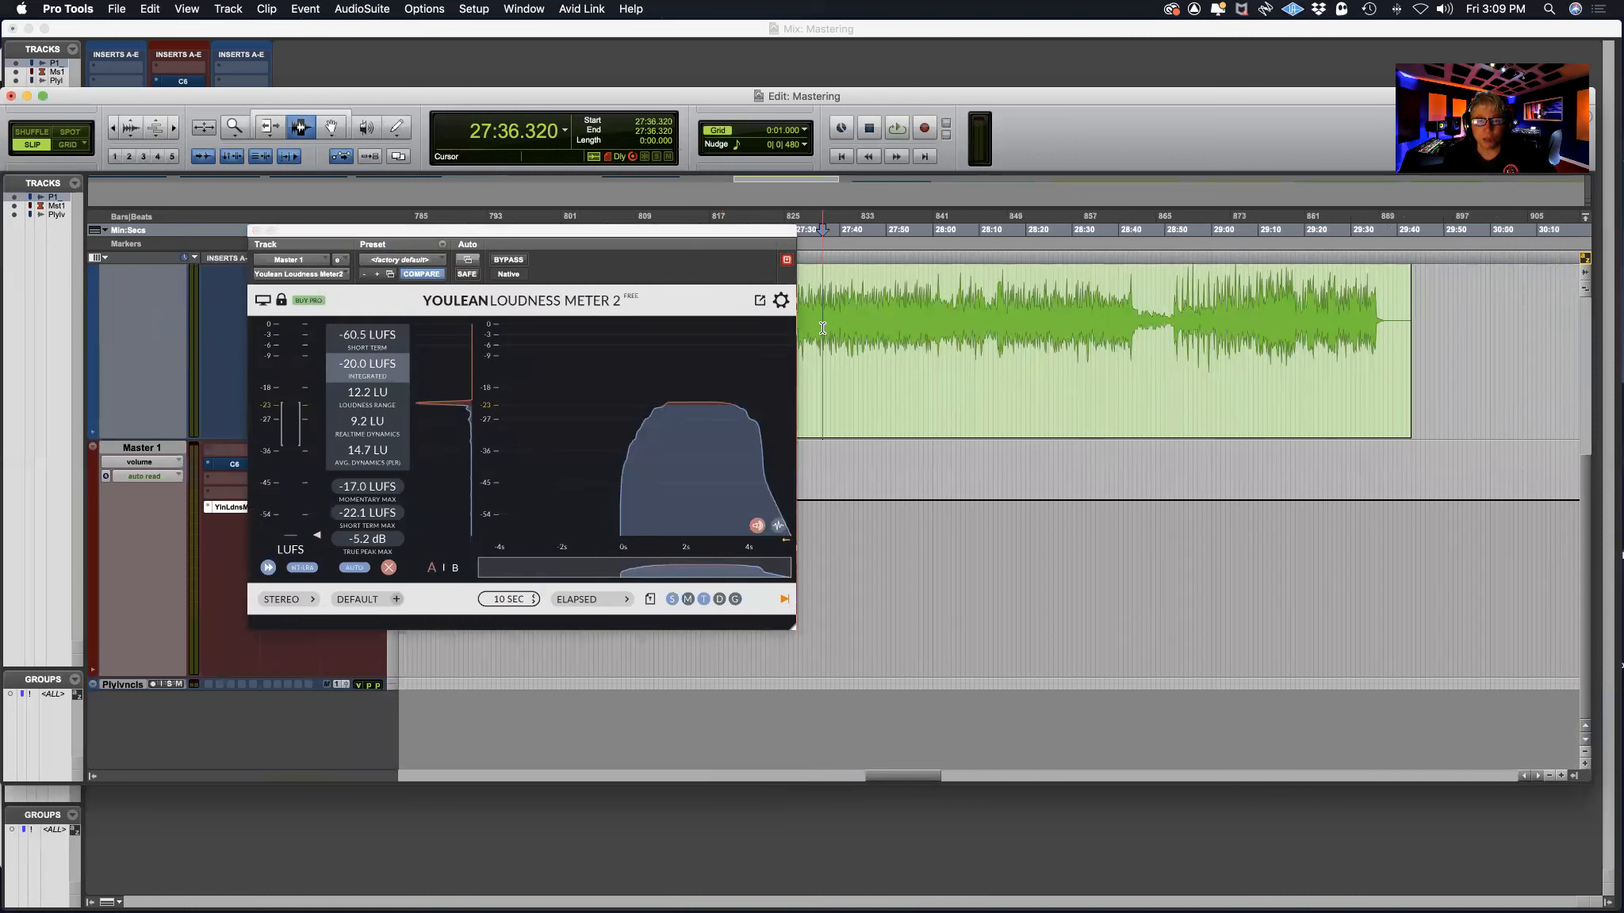
key(space)
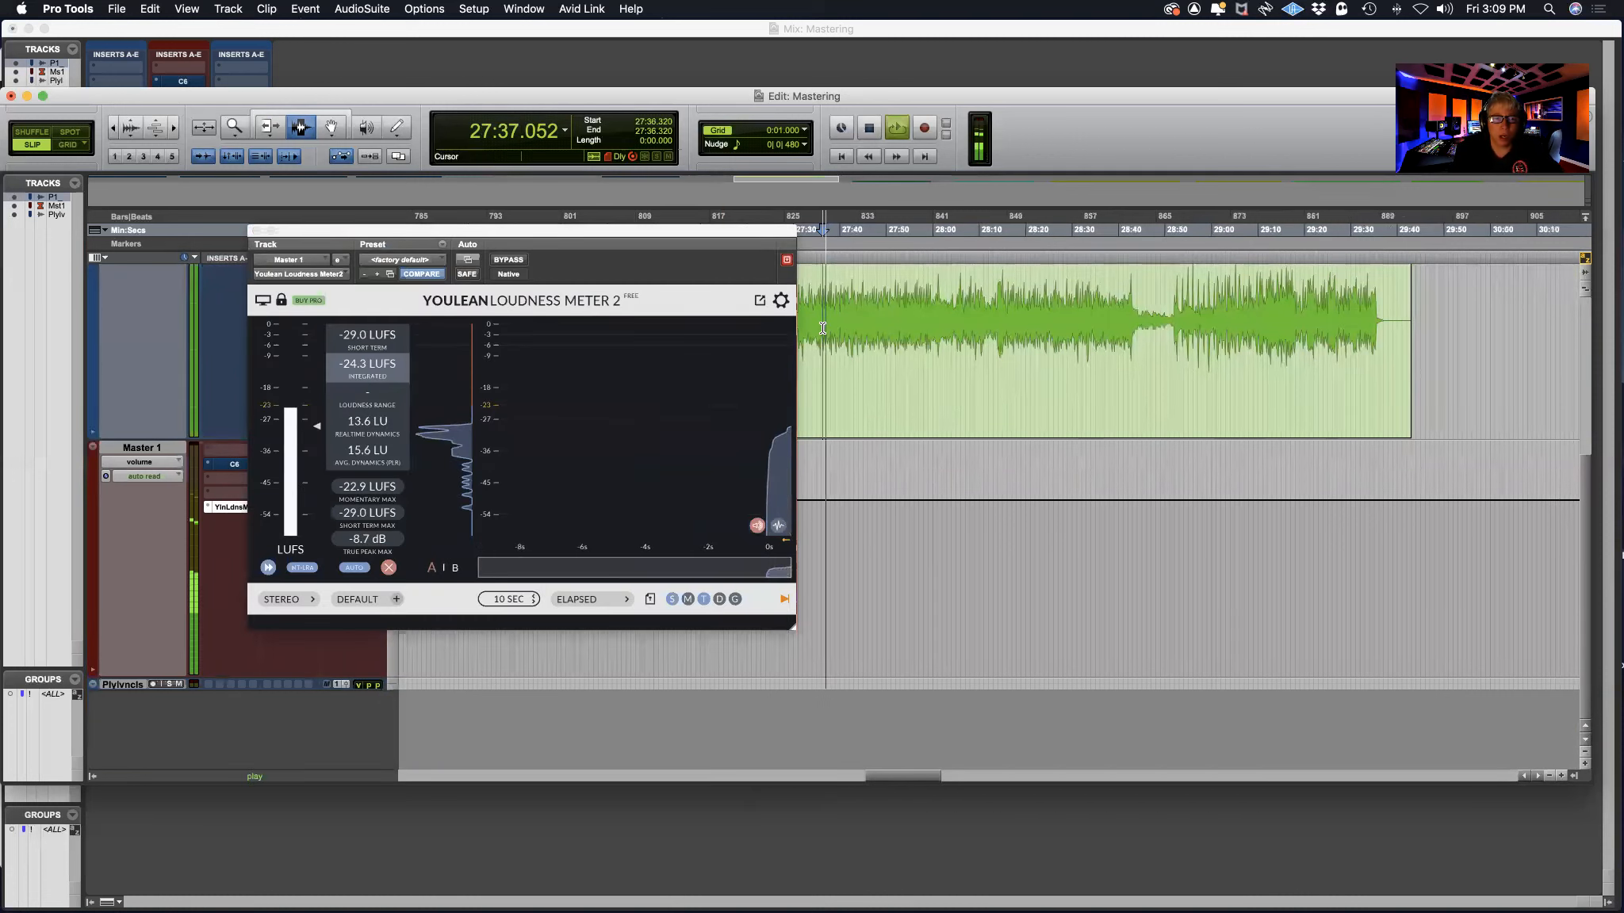
click(377, 425)
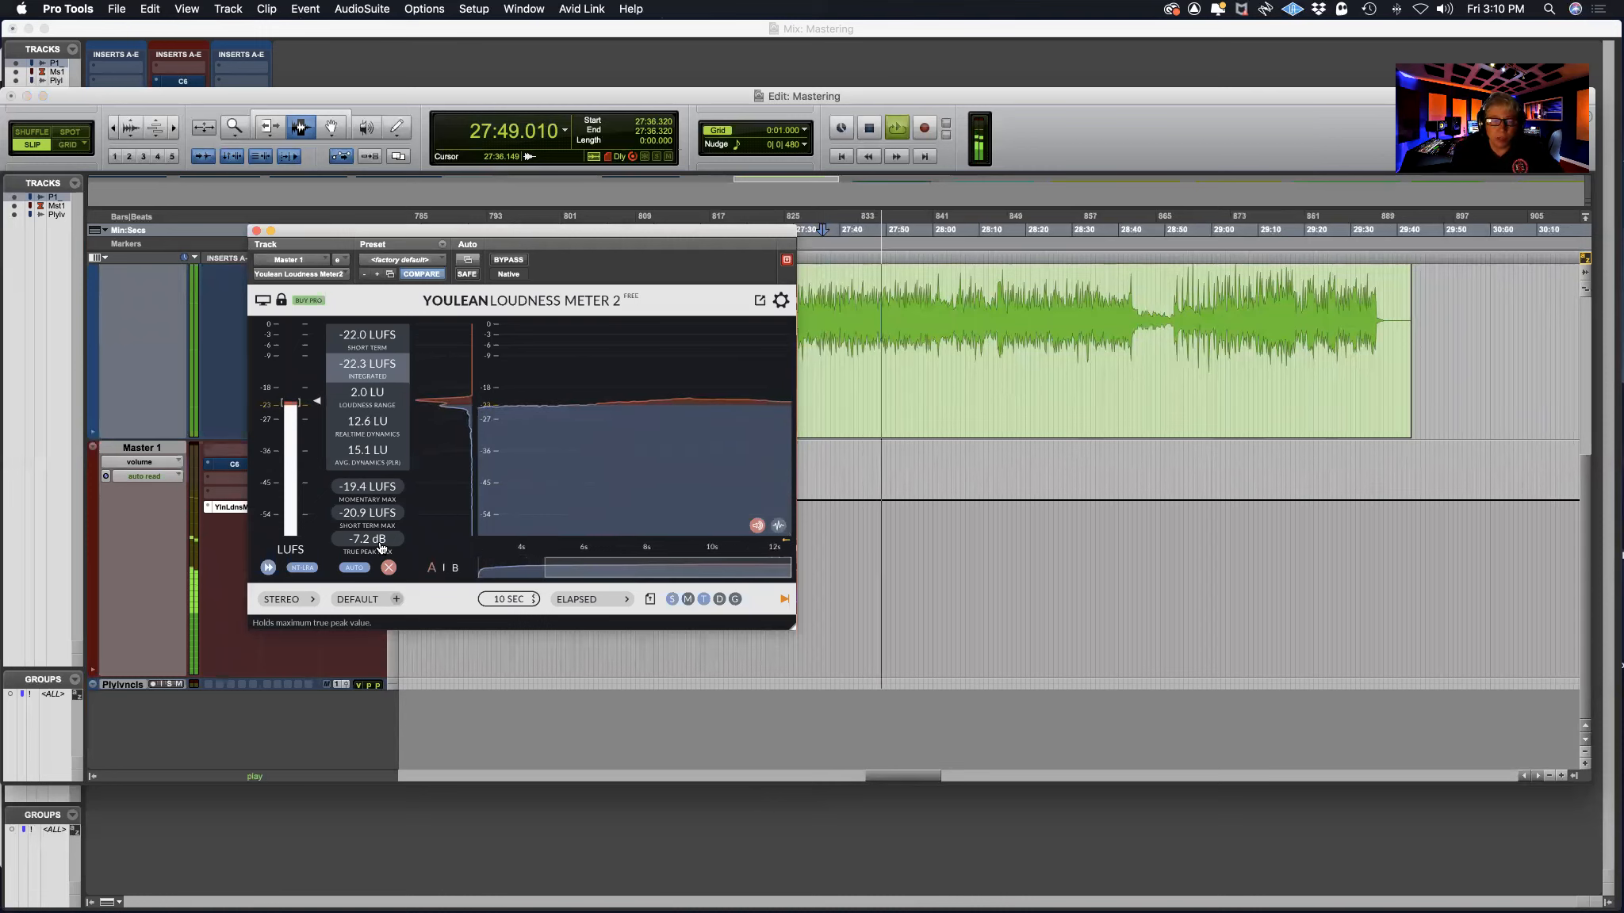
Step: Measure the loudness of the Mastering Tutorial 2 passage just before the quiet break, from 28:41.002 and again from 28:40.832
click(1122, 316)
key(space)
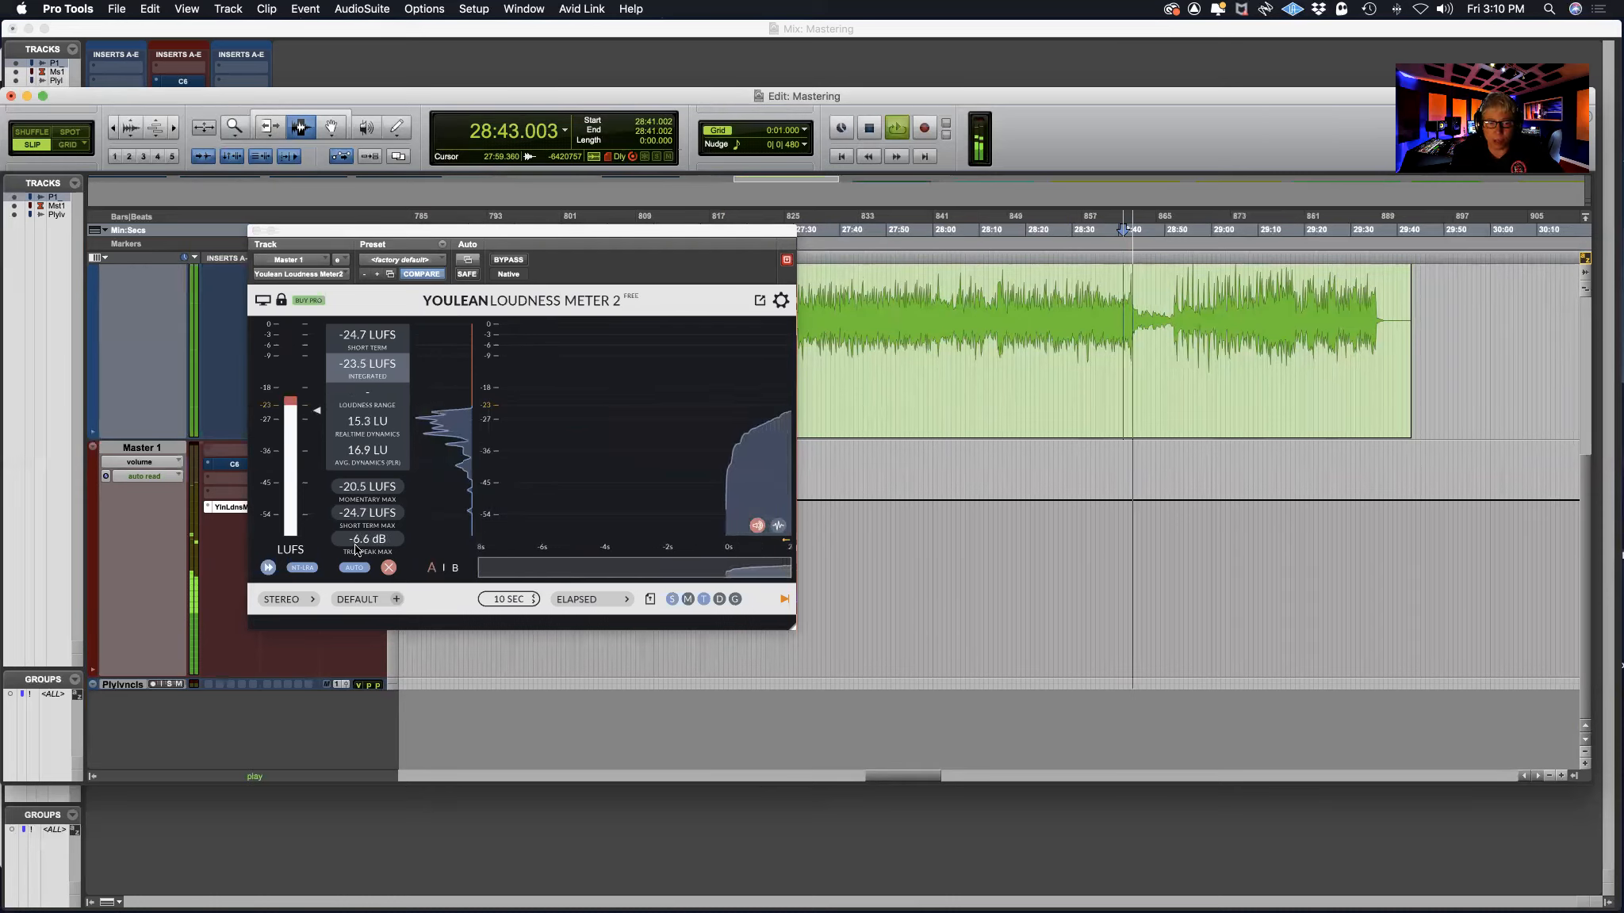
click(1121, 333)
key(space)
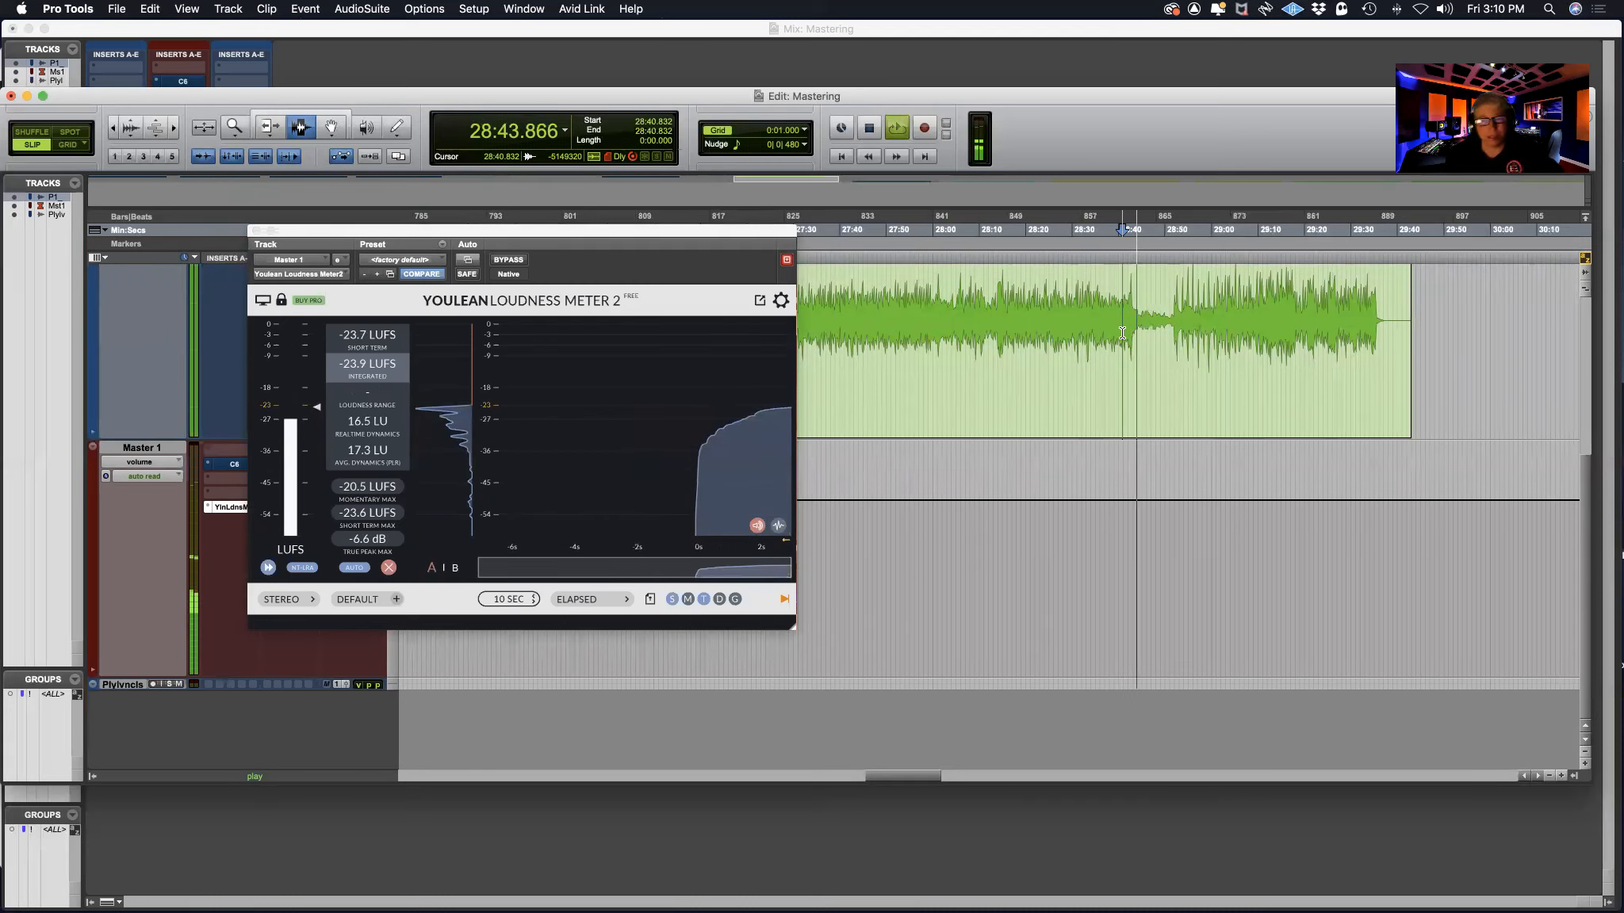
Step: Measure the loudness and true peak of the section after the quiet break, playing from 28:52.437
key(space)
click(1177, 293)
key(space)
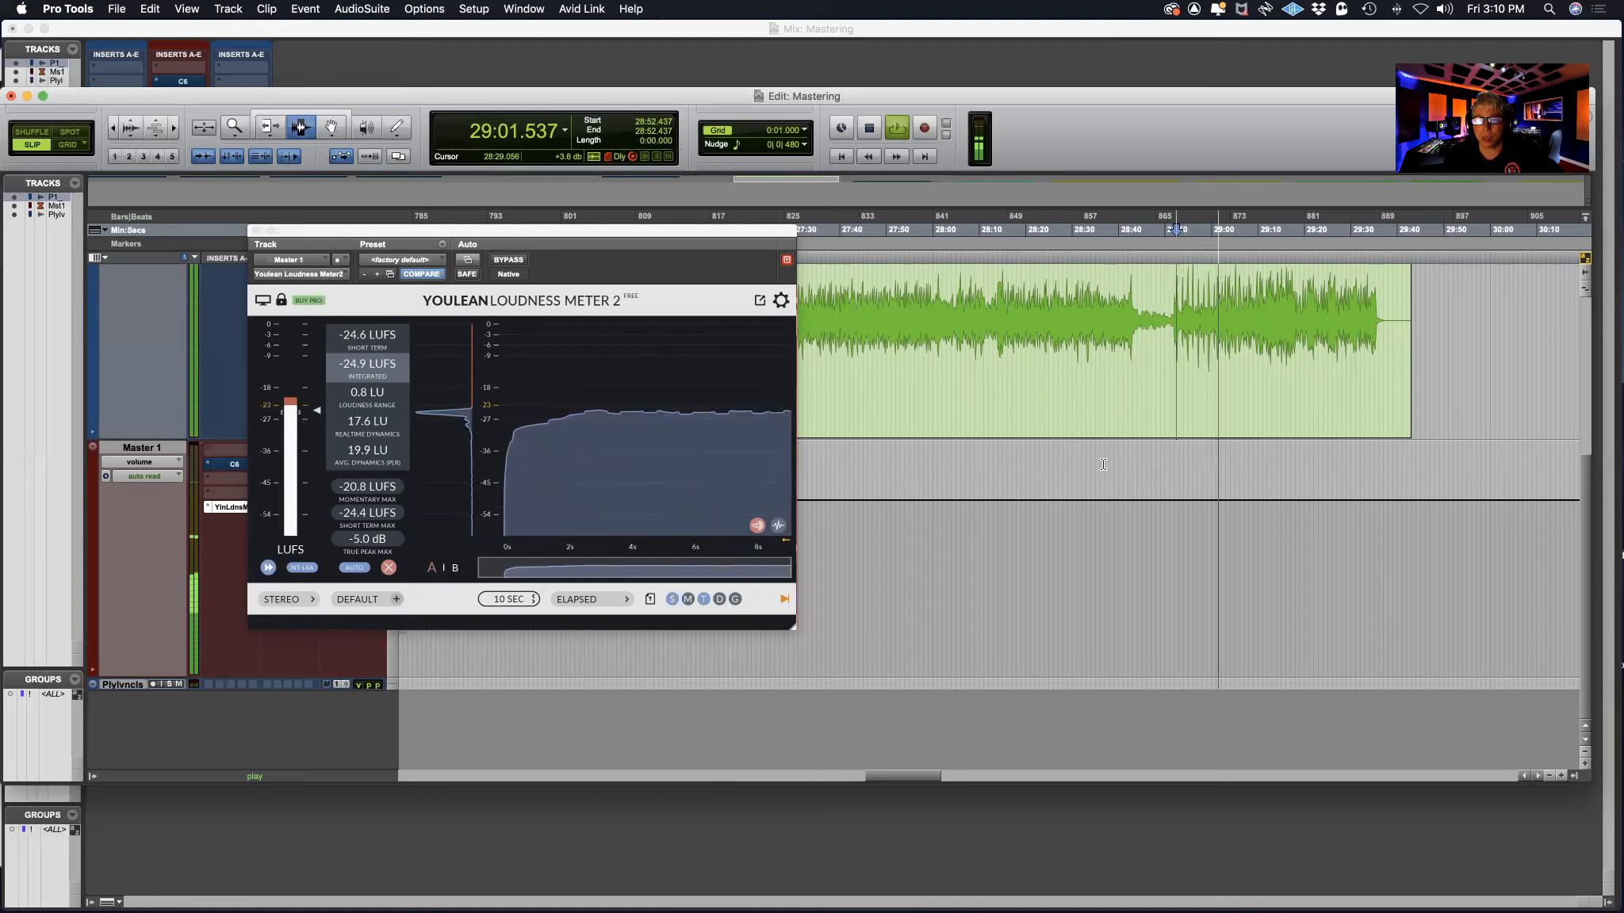
scroll(1182, 363, up, 5)
right_click(1181, 364)
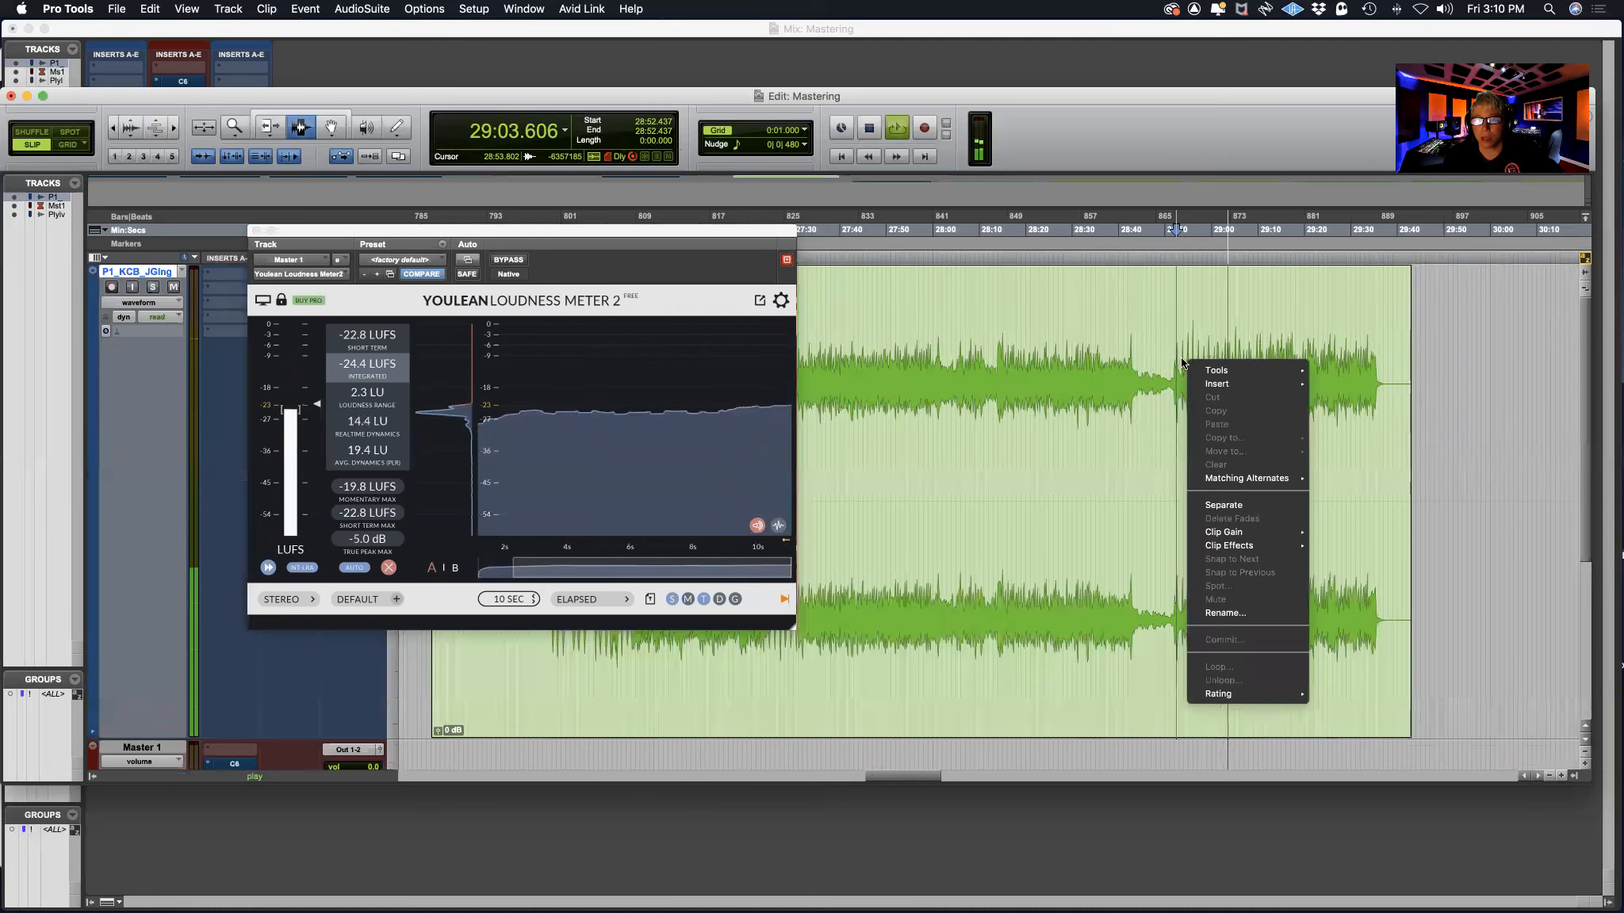
click(1224, 505)
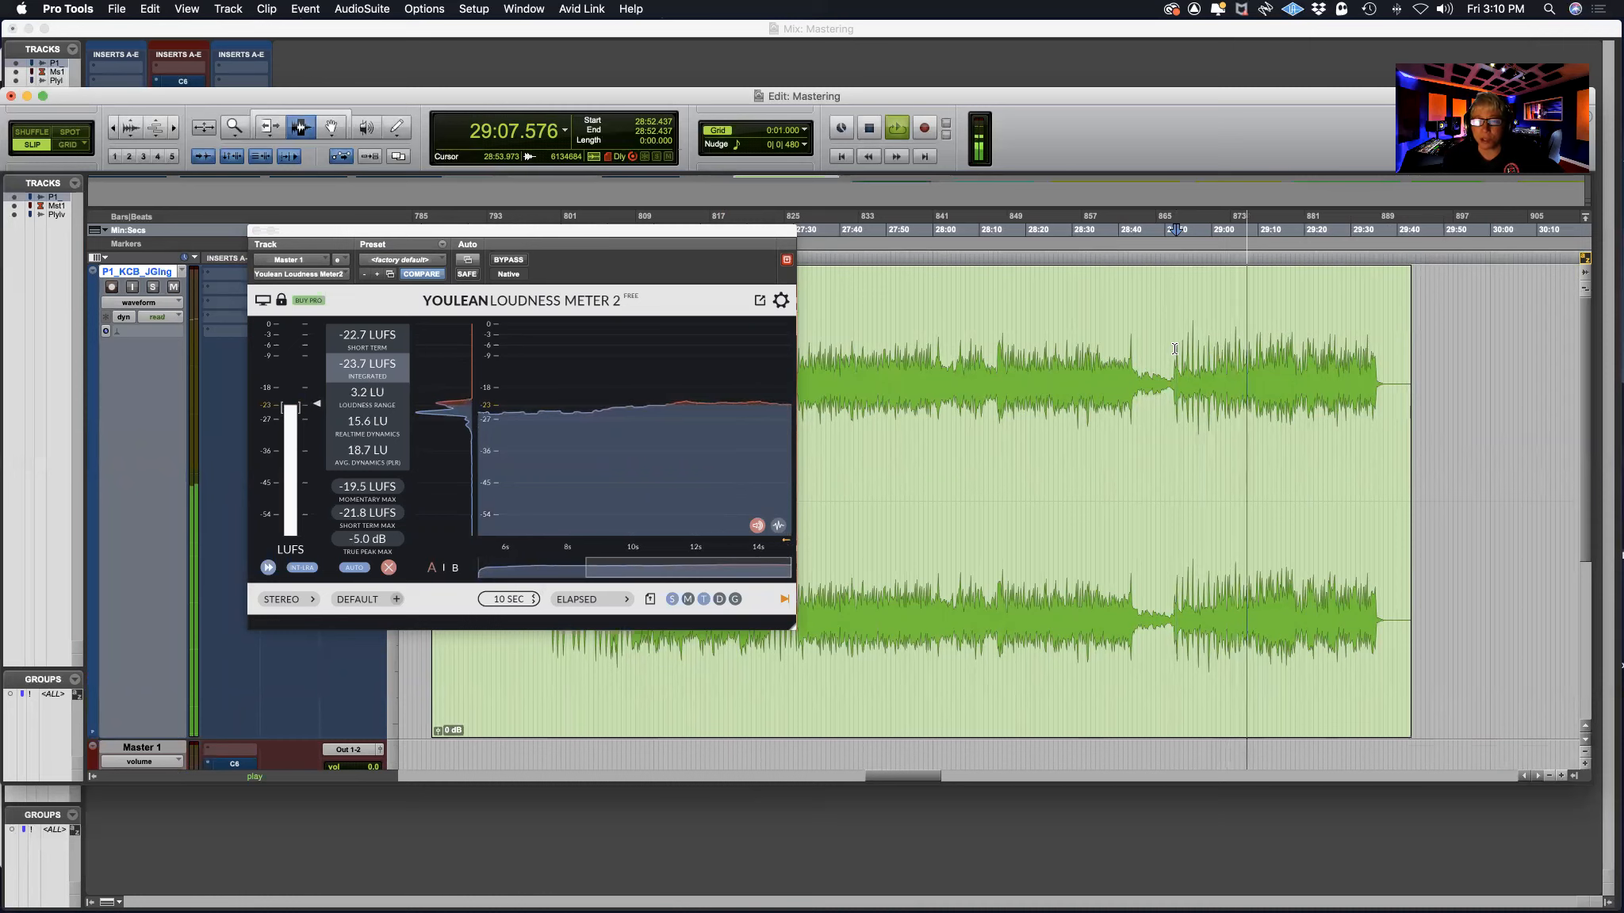
Step: Close the loudness meter and stop playback of the Mastering Tutorial 2 clip
click(900, 567)
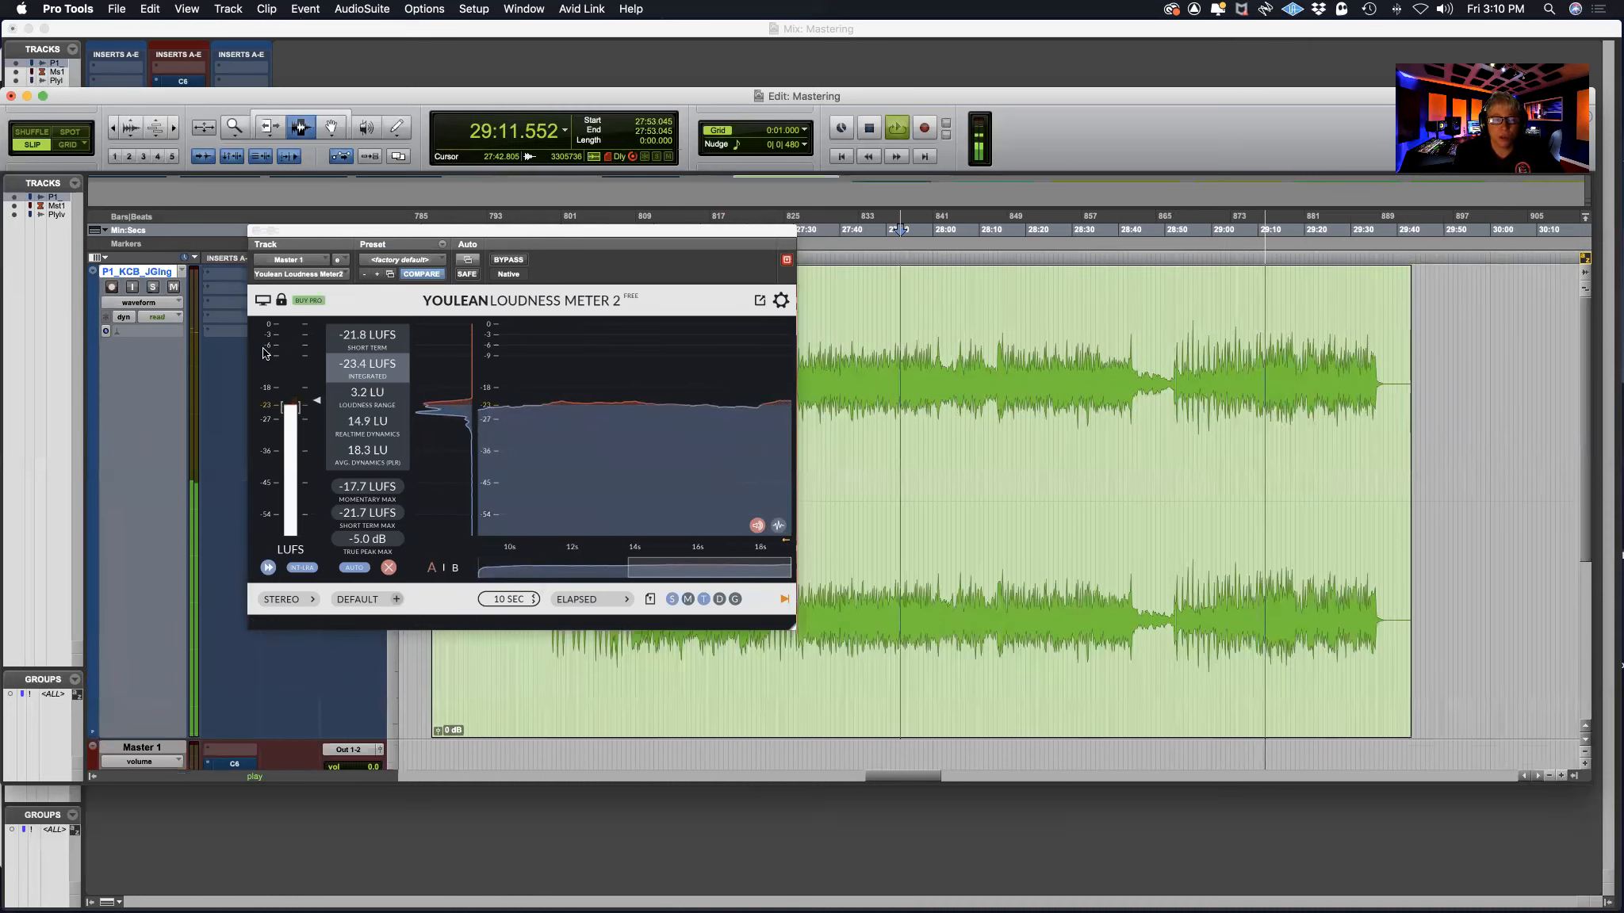
click(257, 231)
key(space)
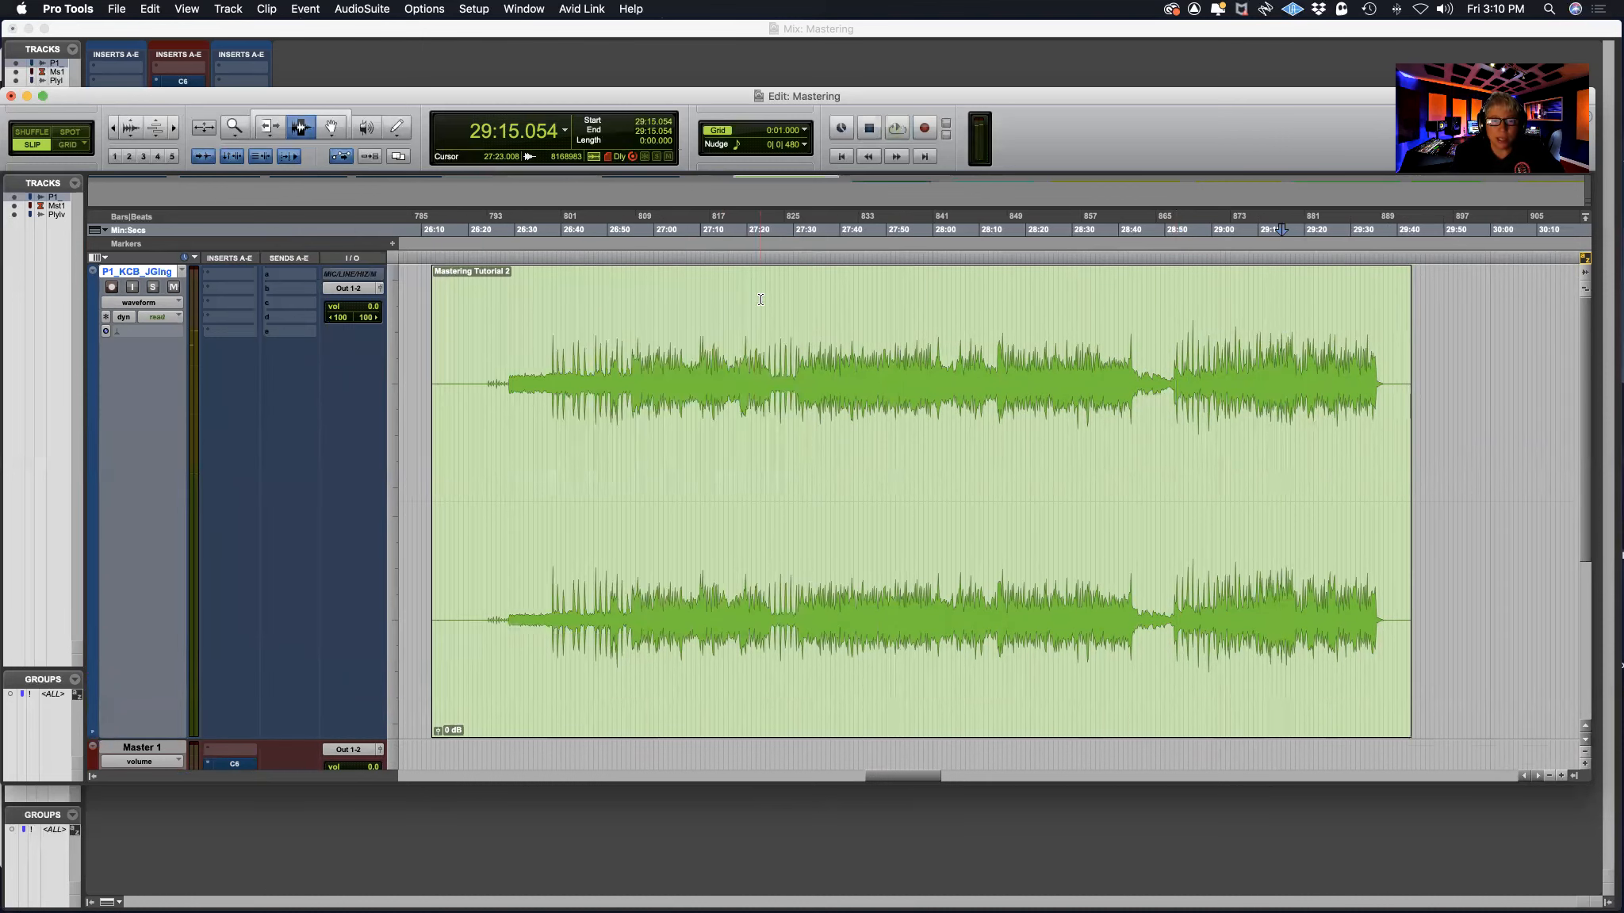